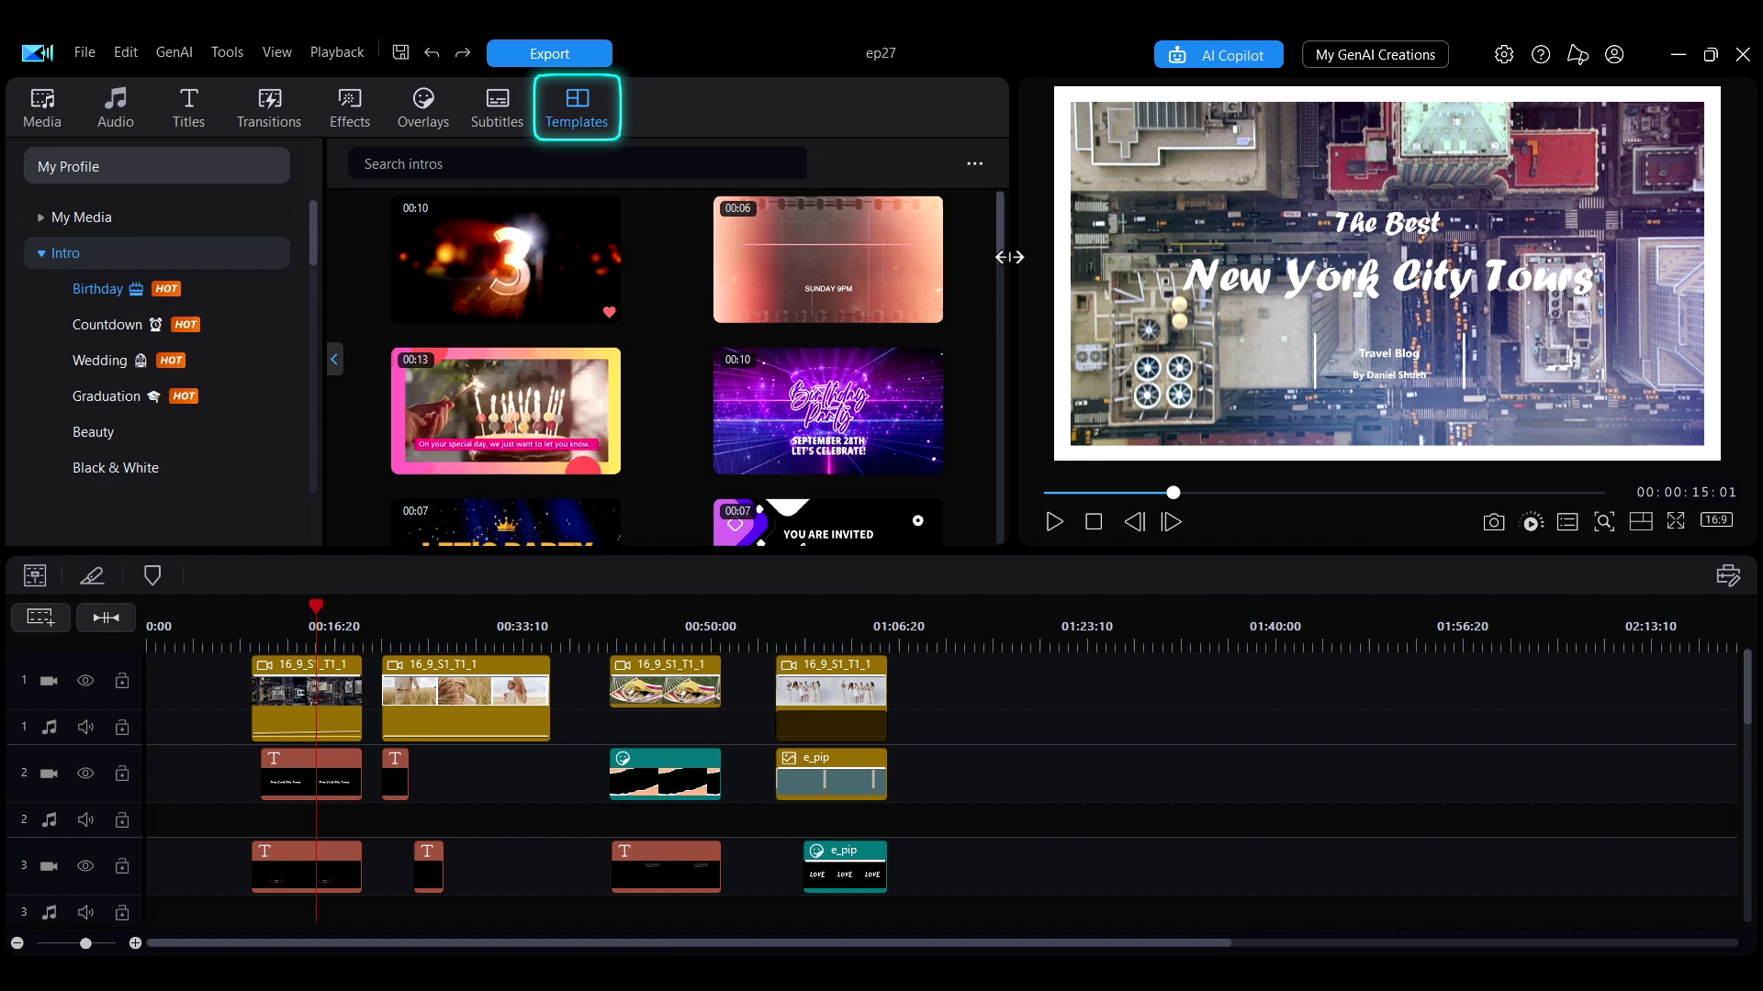
Scroll through the Wedding intro templates in the Templates library.
scroll(1000, 243, down, 5)
scroll(999, 275, down, 5)
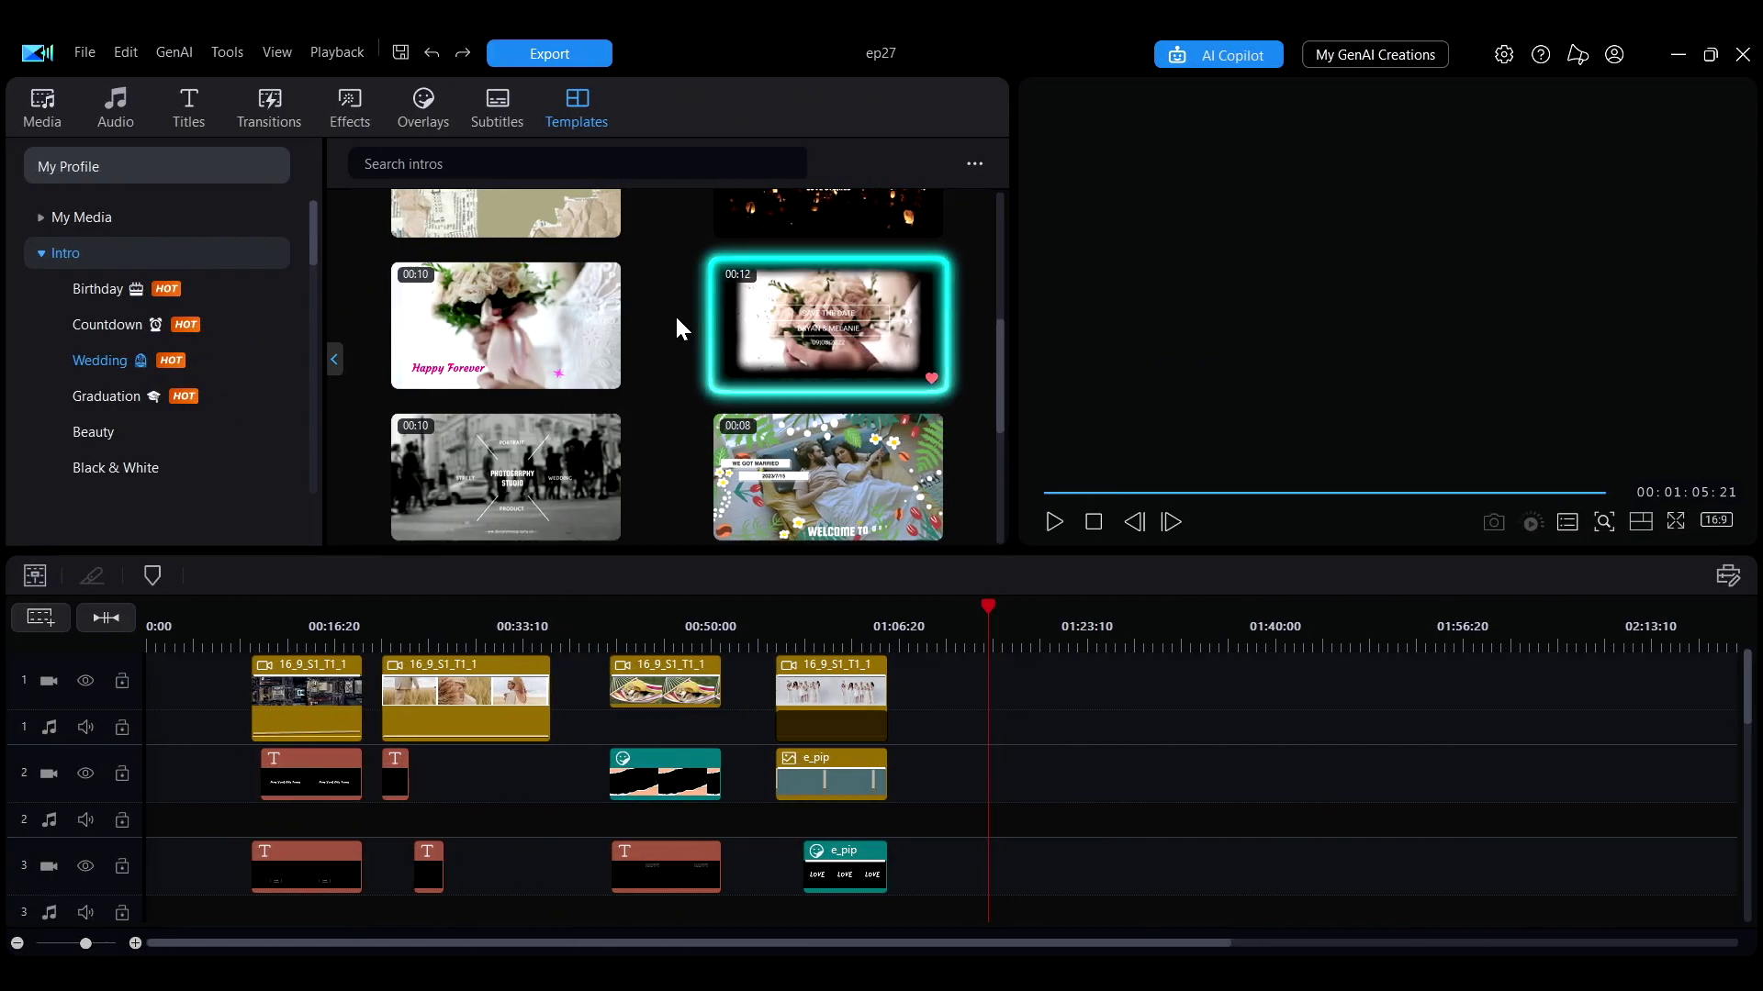
Drag the wedding 'Save the Date' intro template onto the timeline after the existing clips.
drag(808, 326, 1089, 702)
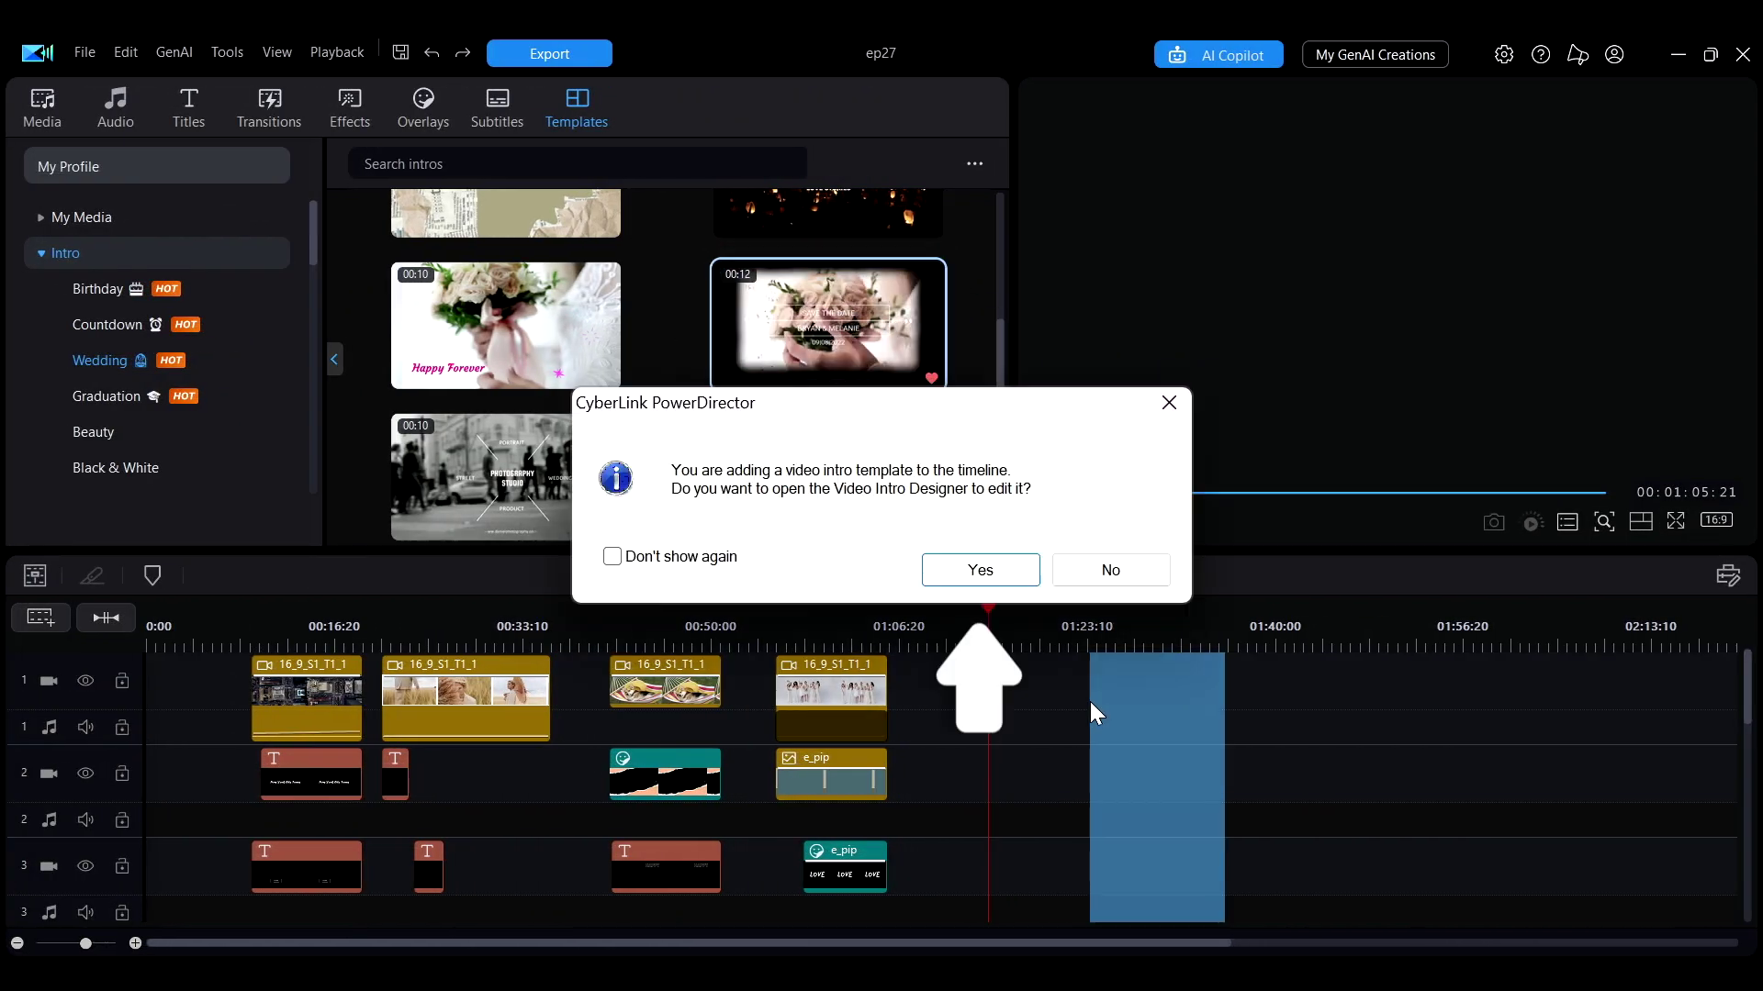
click(1018, 570)
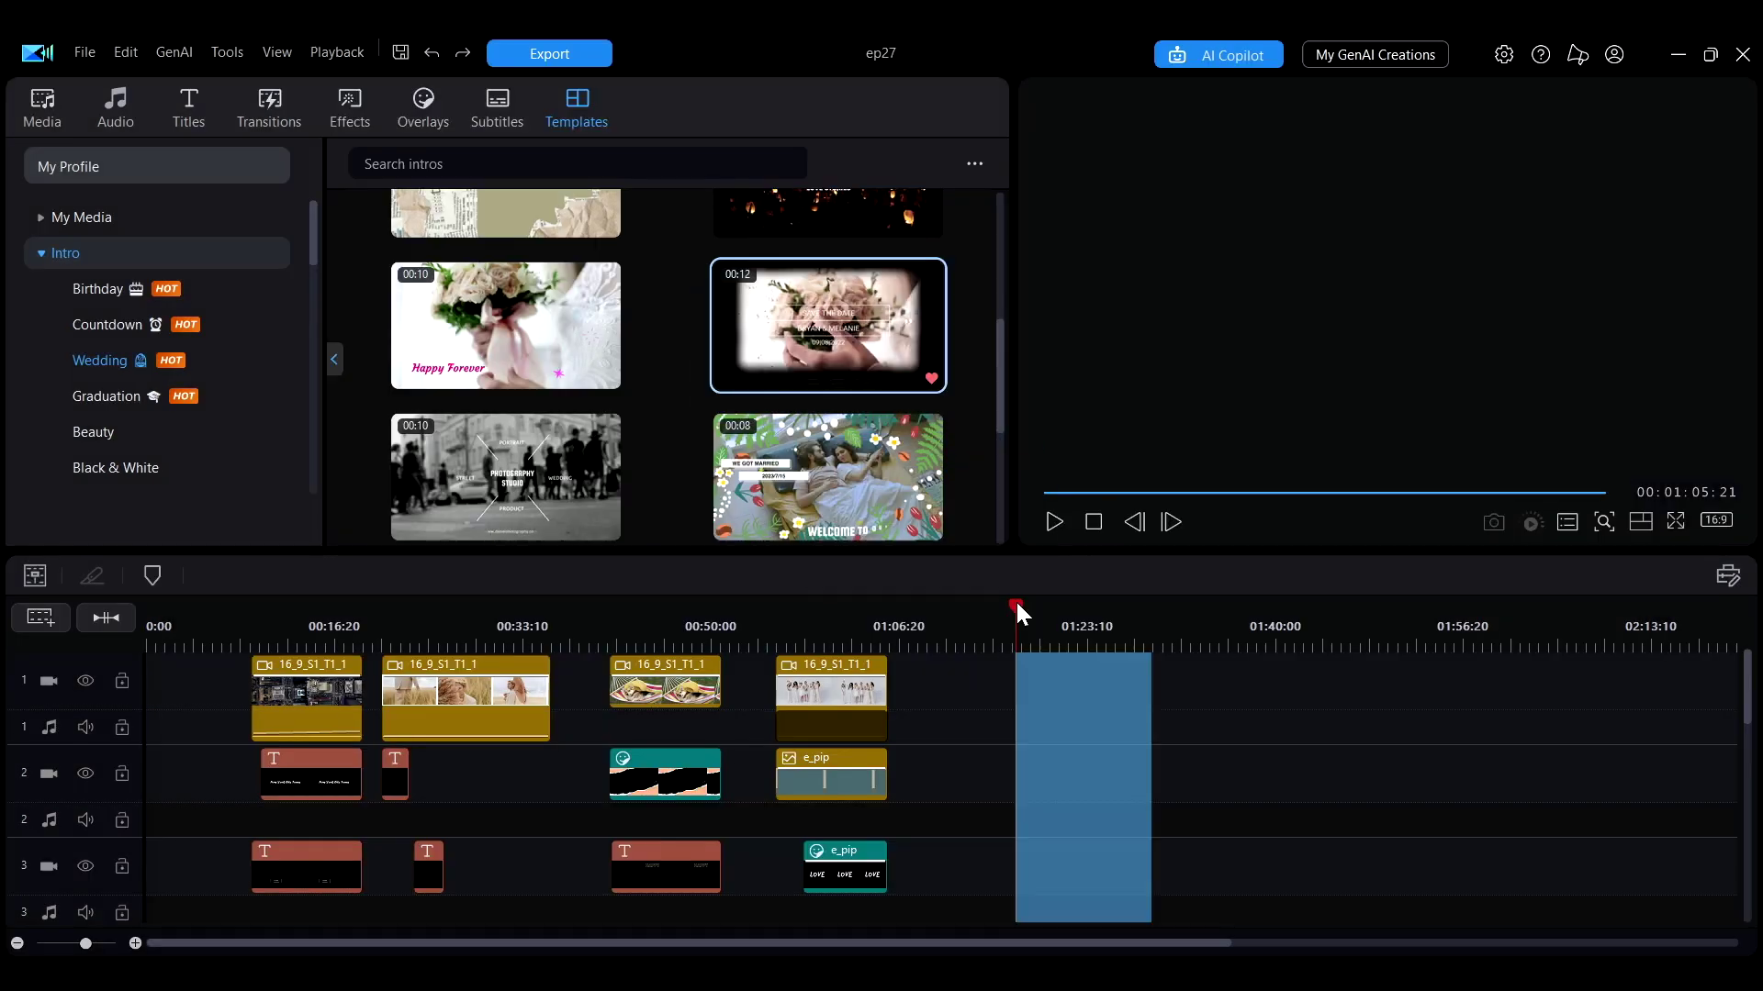
drag(1015, 598, 1013, 718)
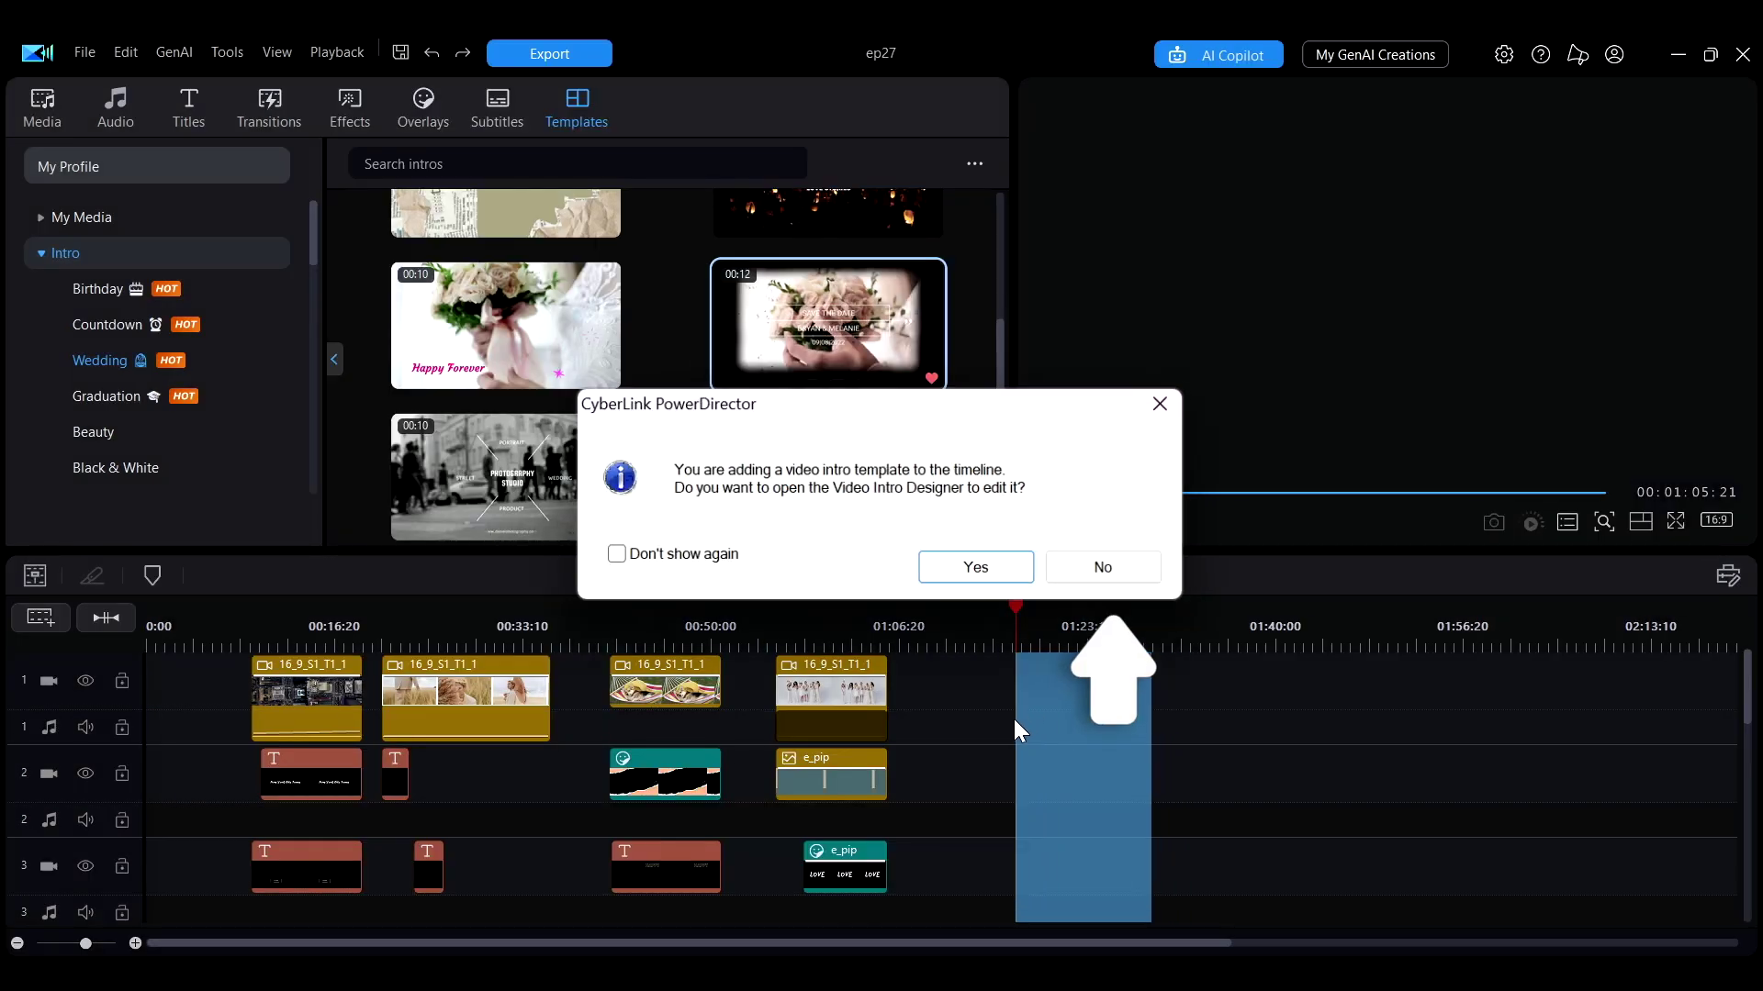
click(1113, 570)
Preview the wedding intro and set its Template Duration to 6 seconds.
key(space)
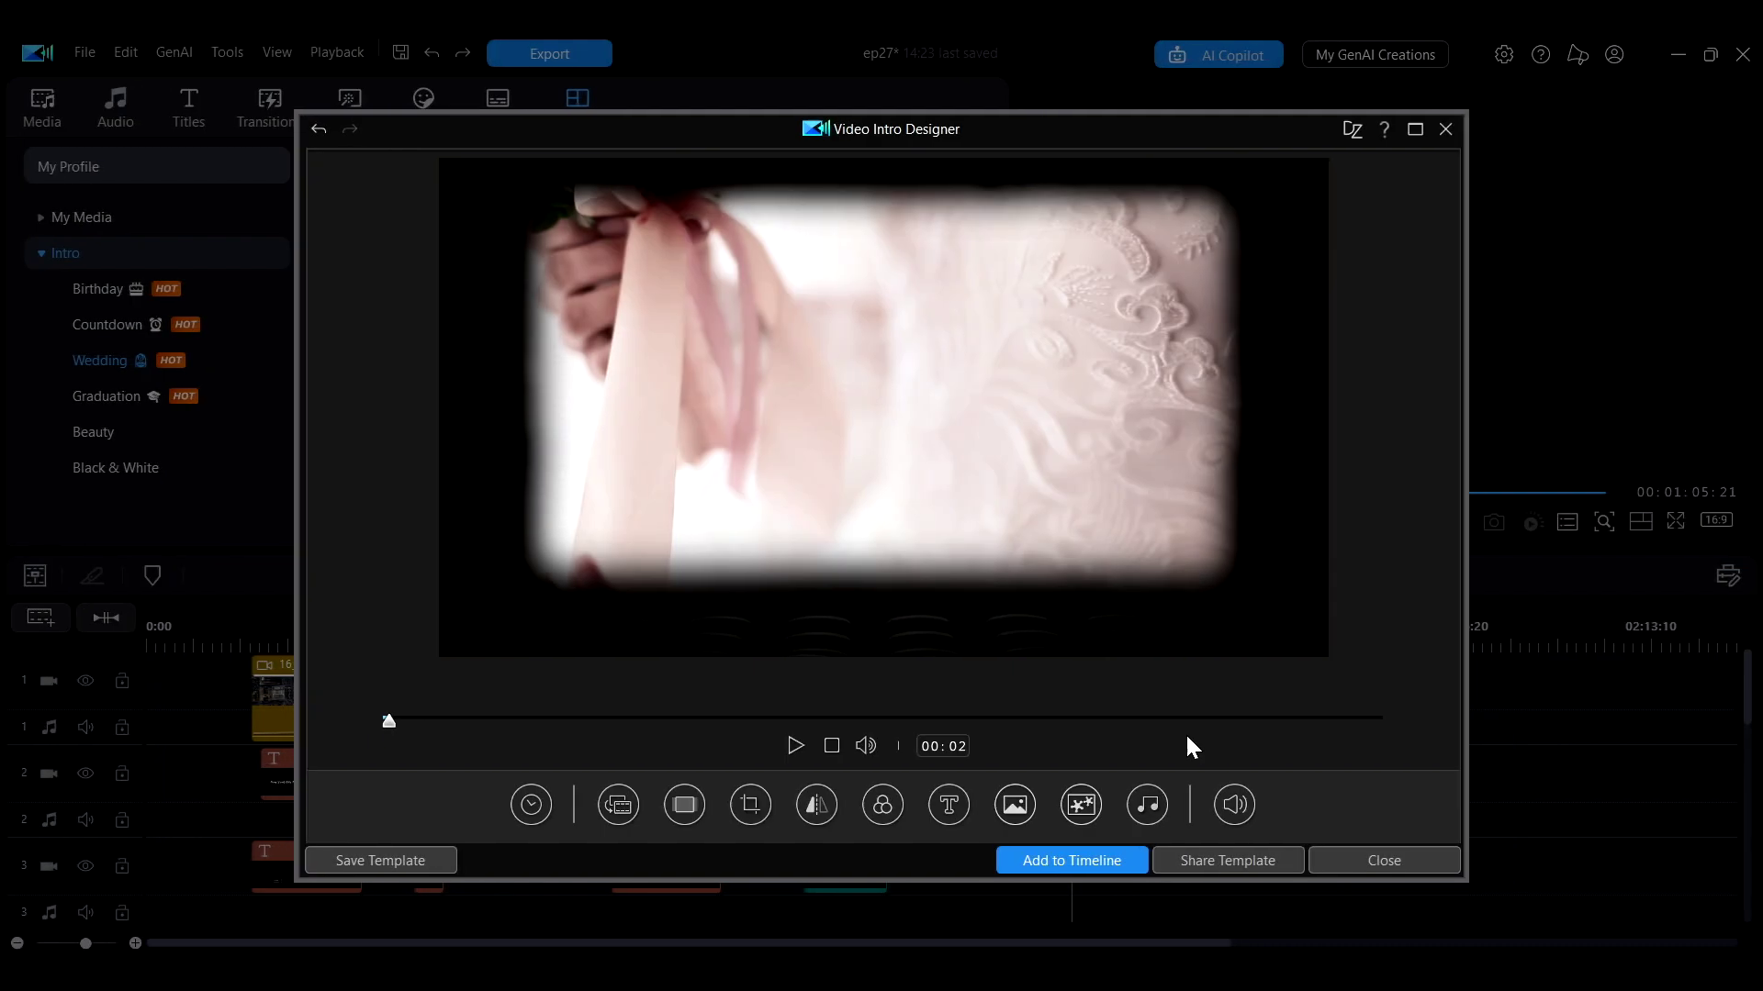
click(529, 812)
double_click(700, 575)
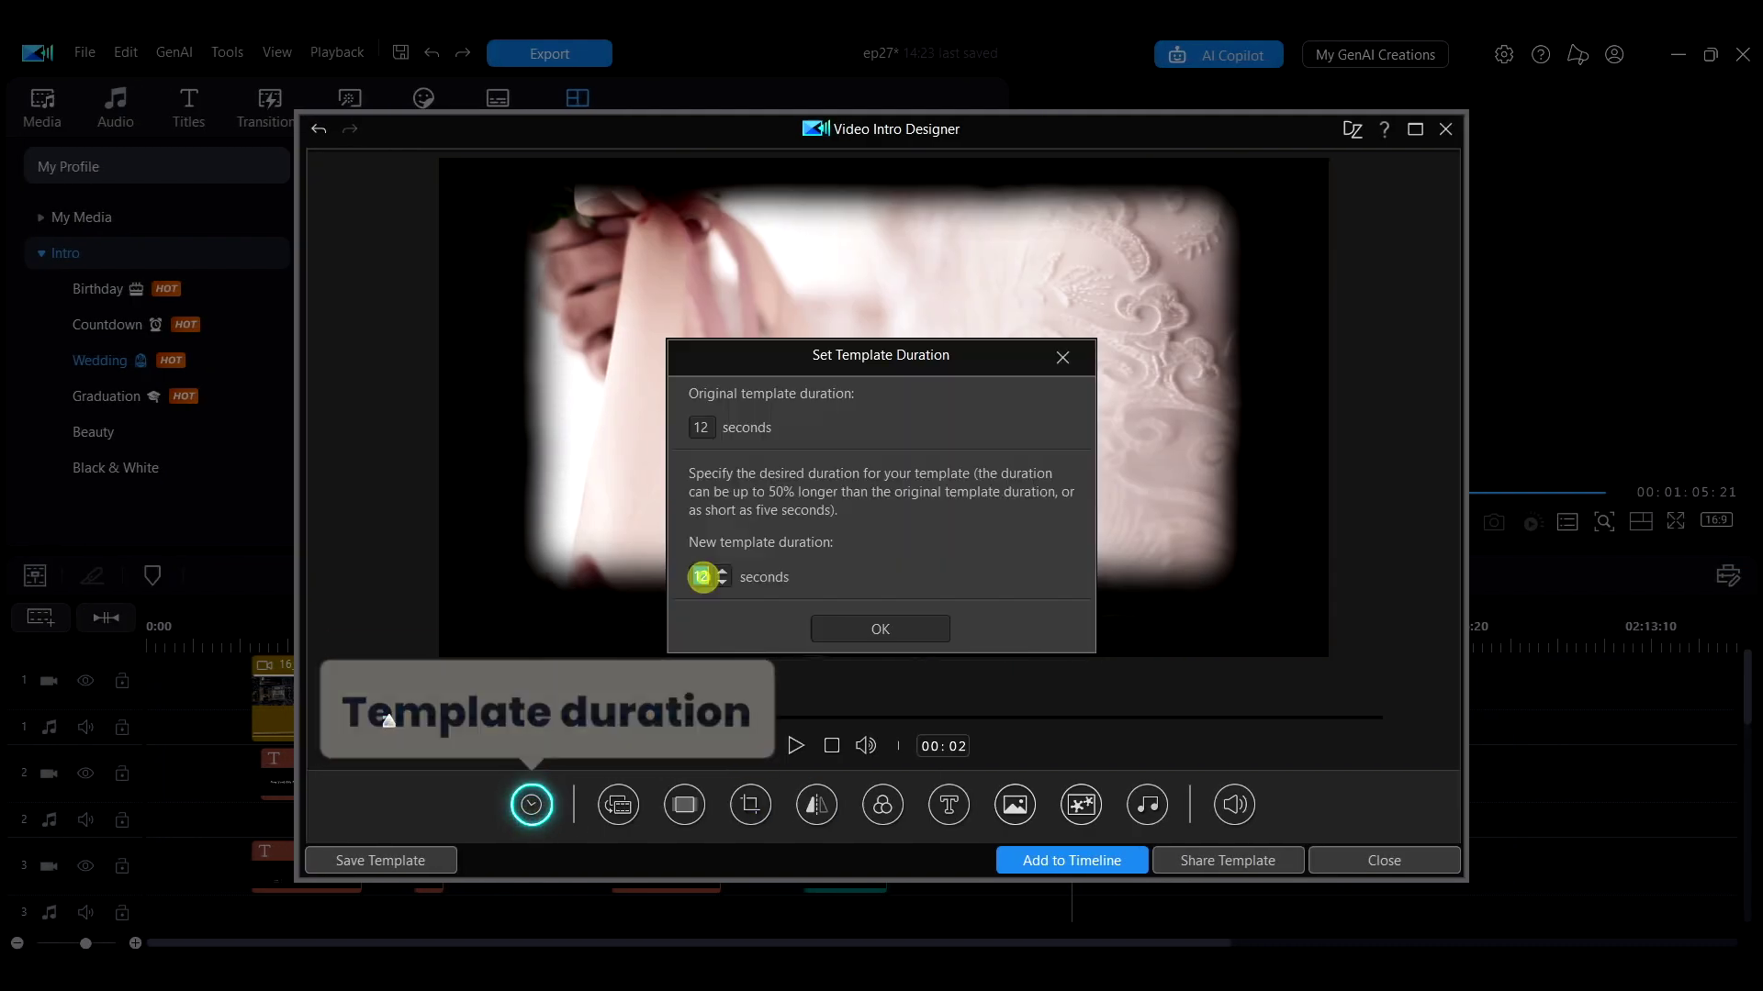
click(891, 628)
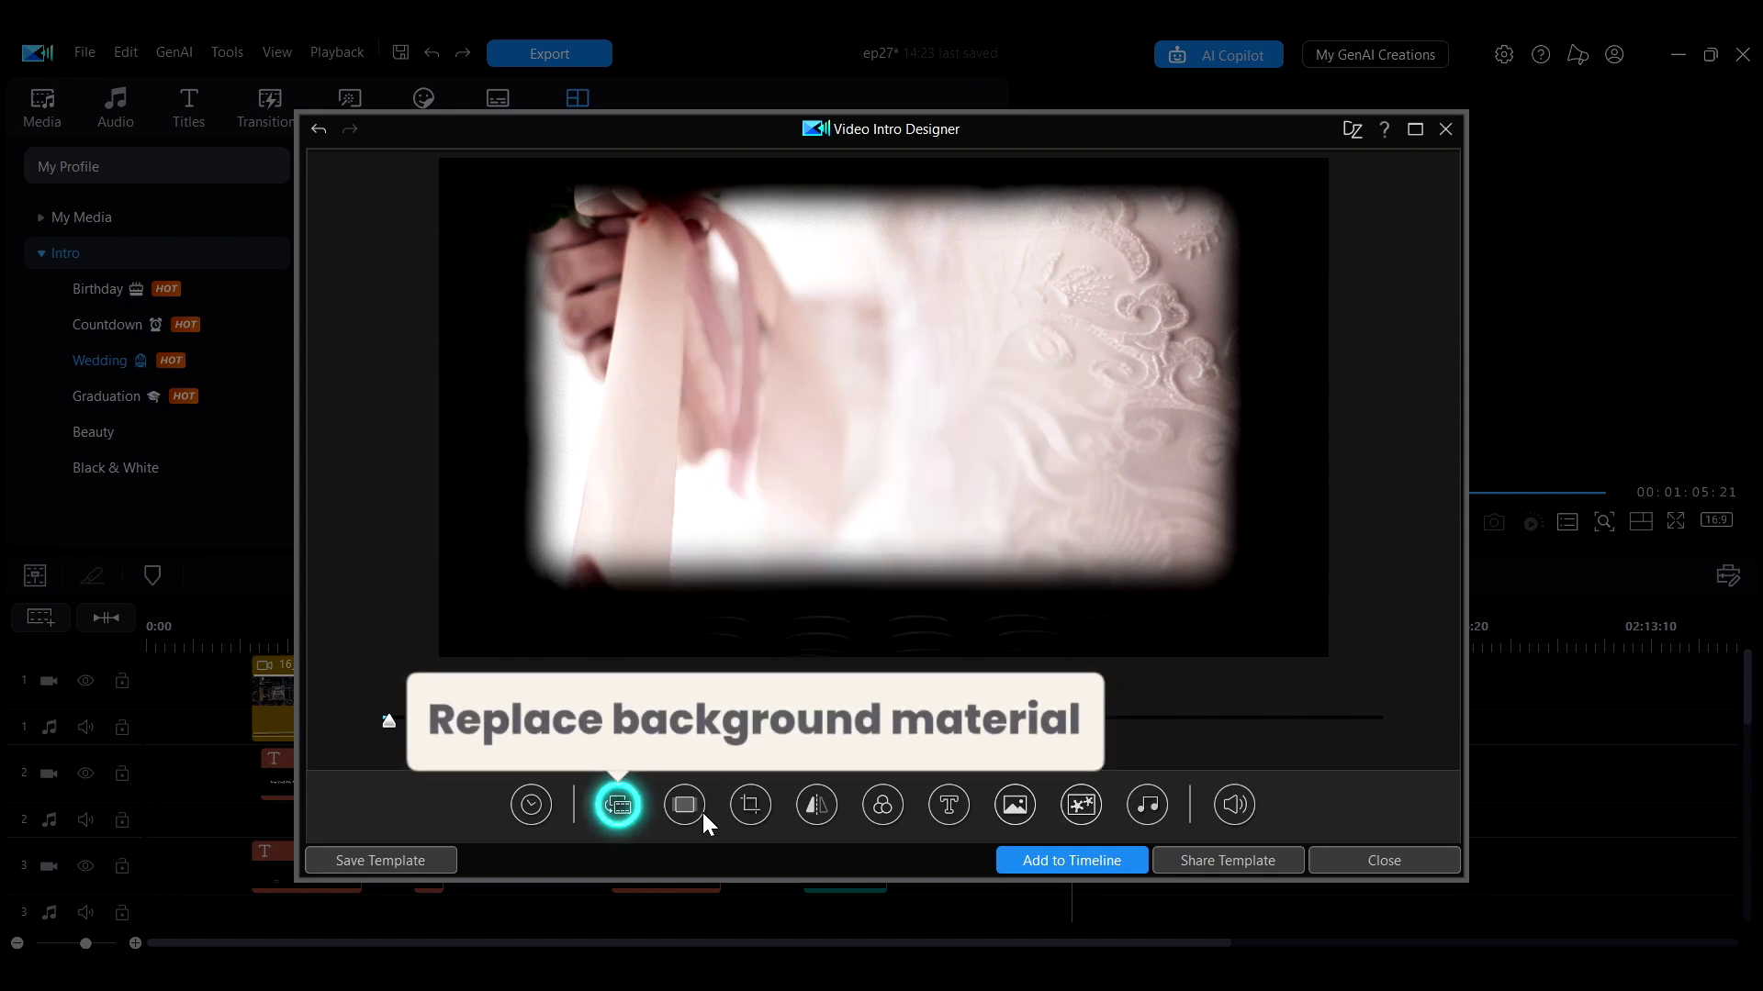
Replace the intro background with the imported rings video, with its range starting at the beginning.
click(617, 808)
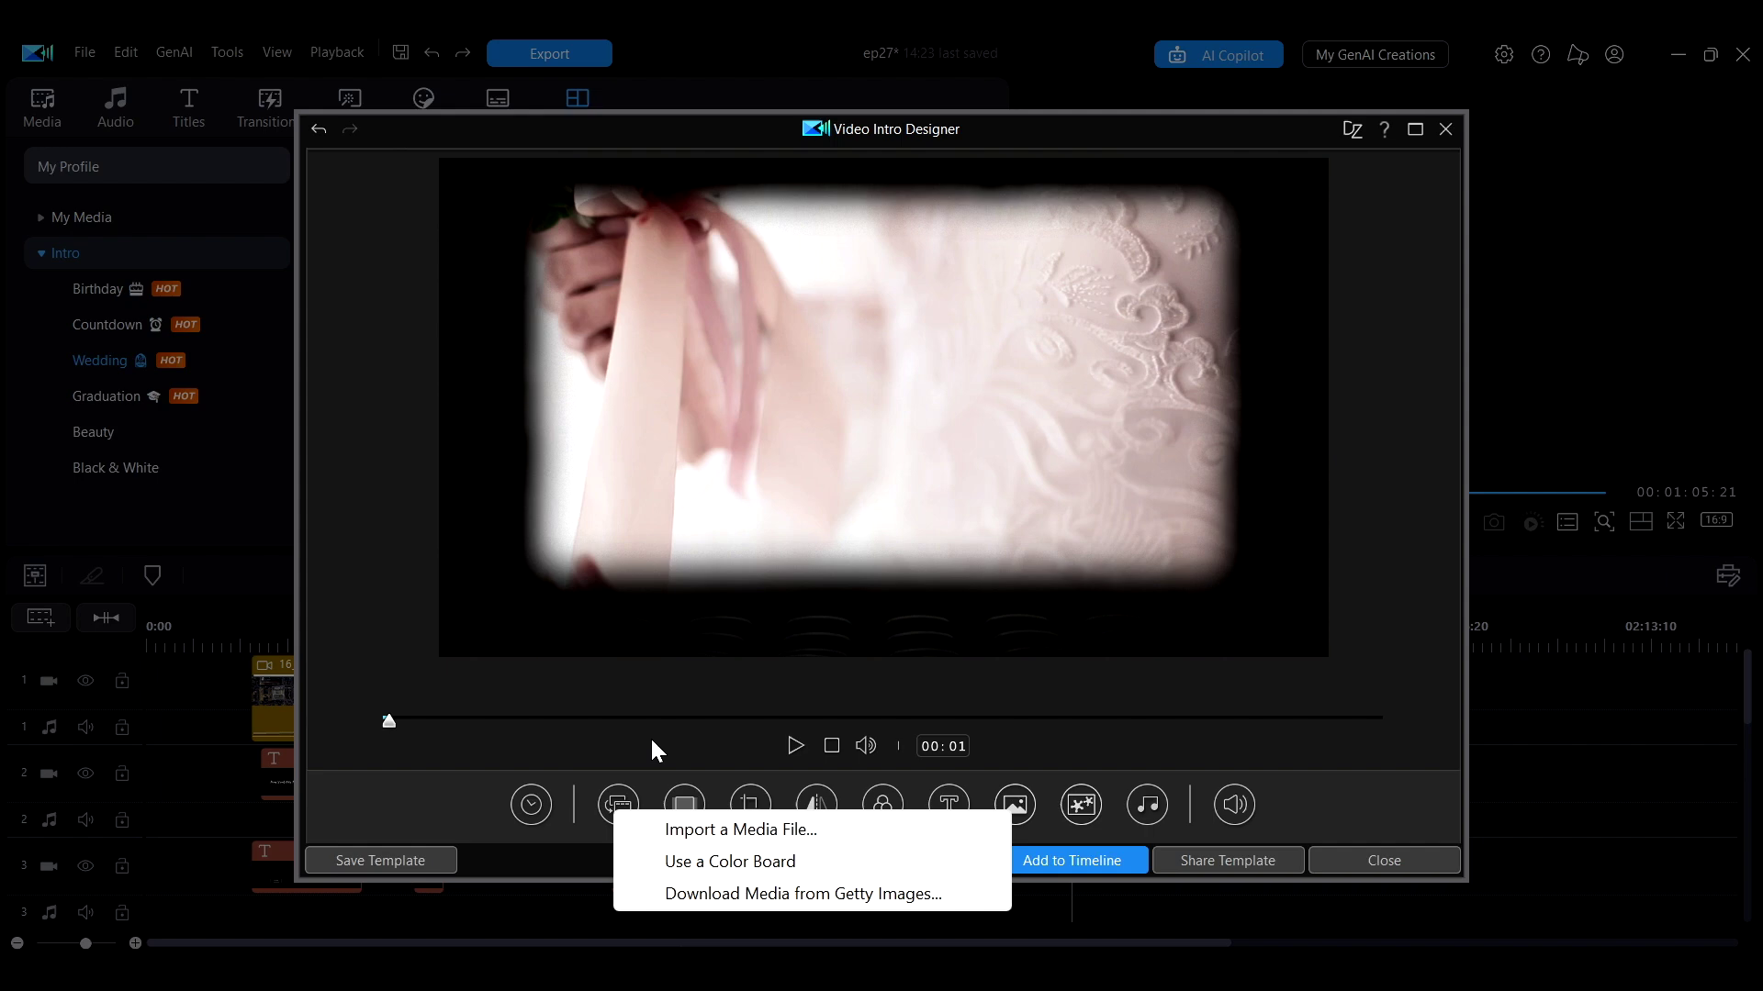
click(725, 830)
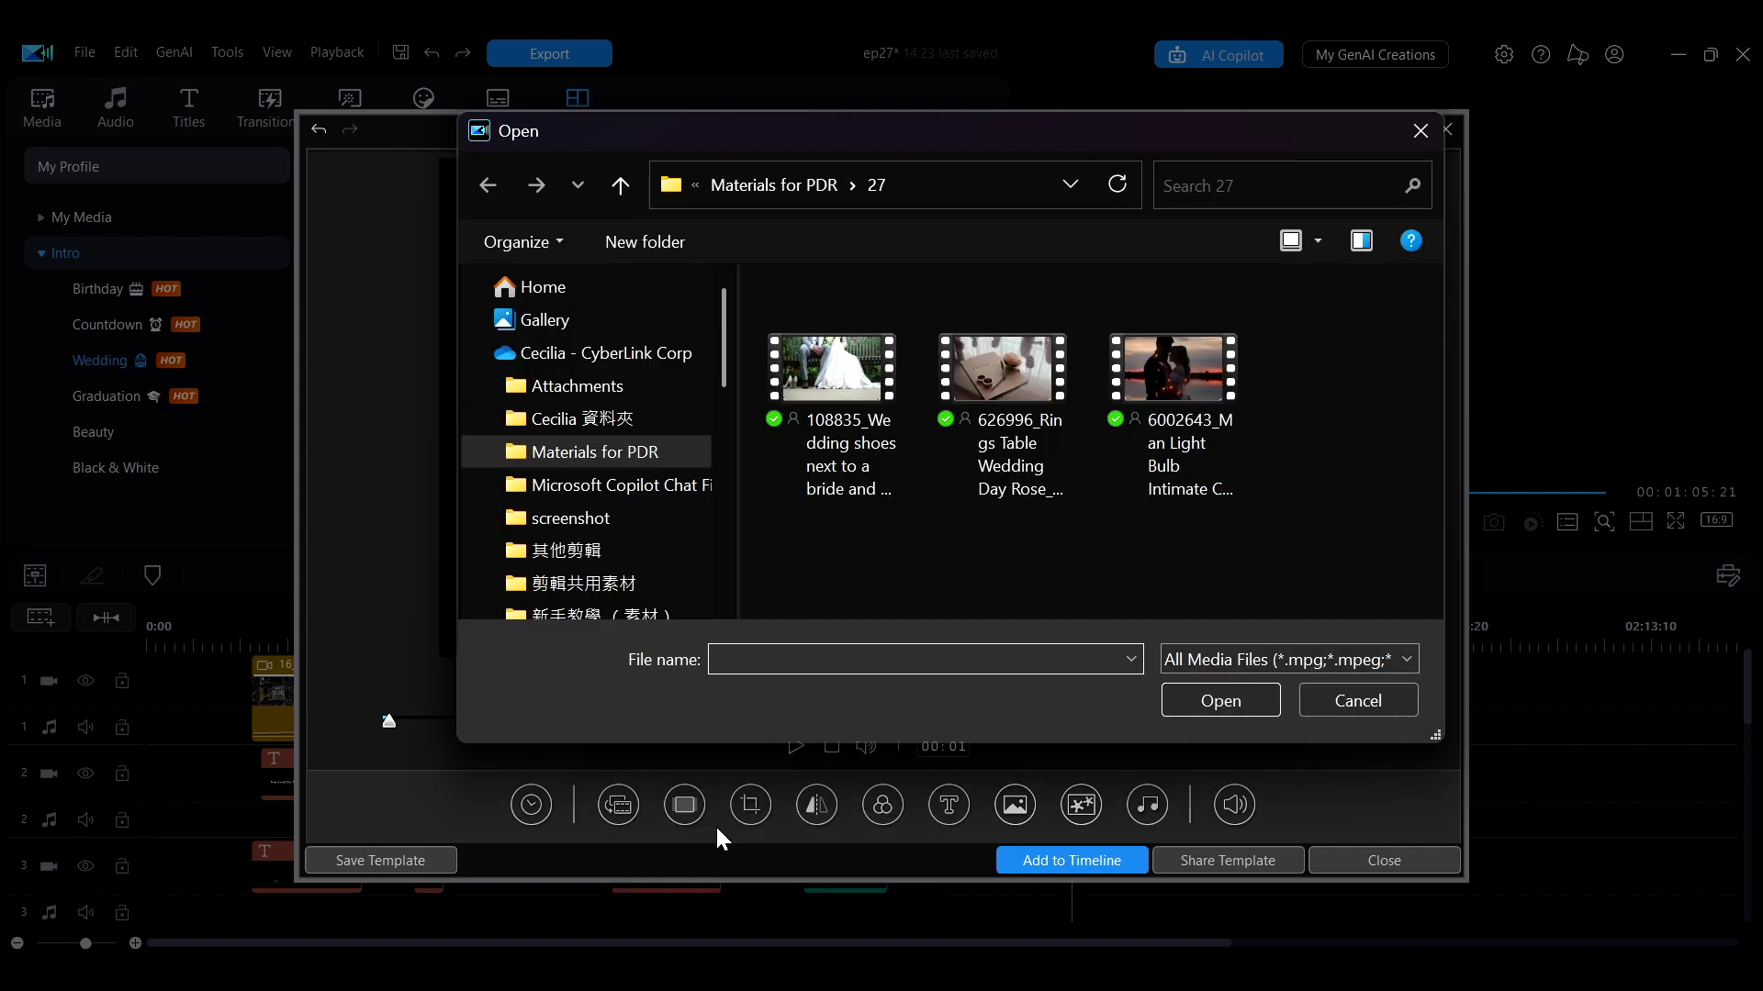
click(1222, 701)
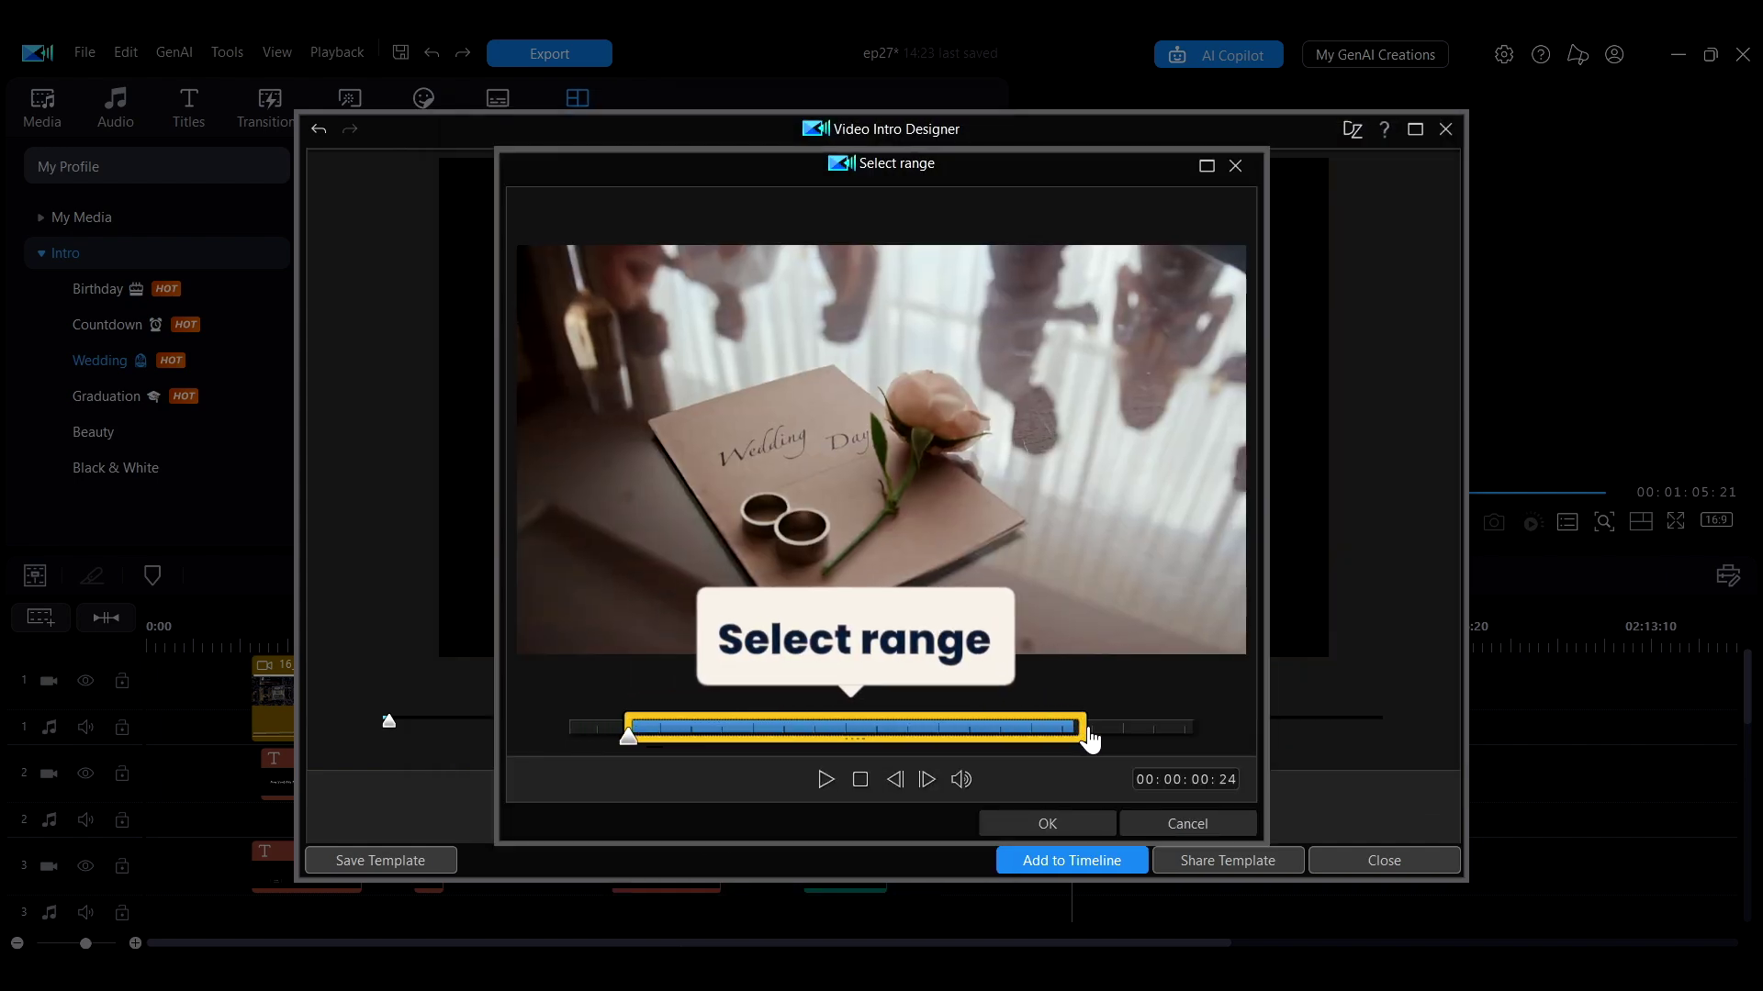
drag(1090, 737, 1010, 739)
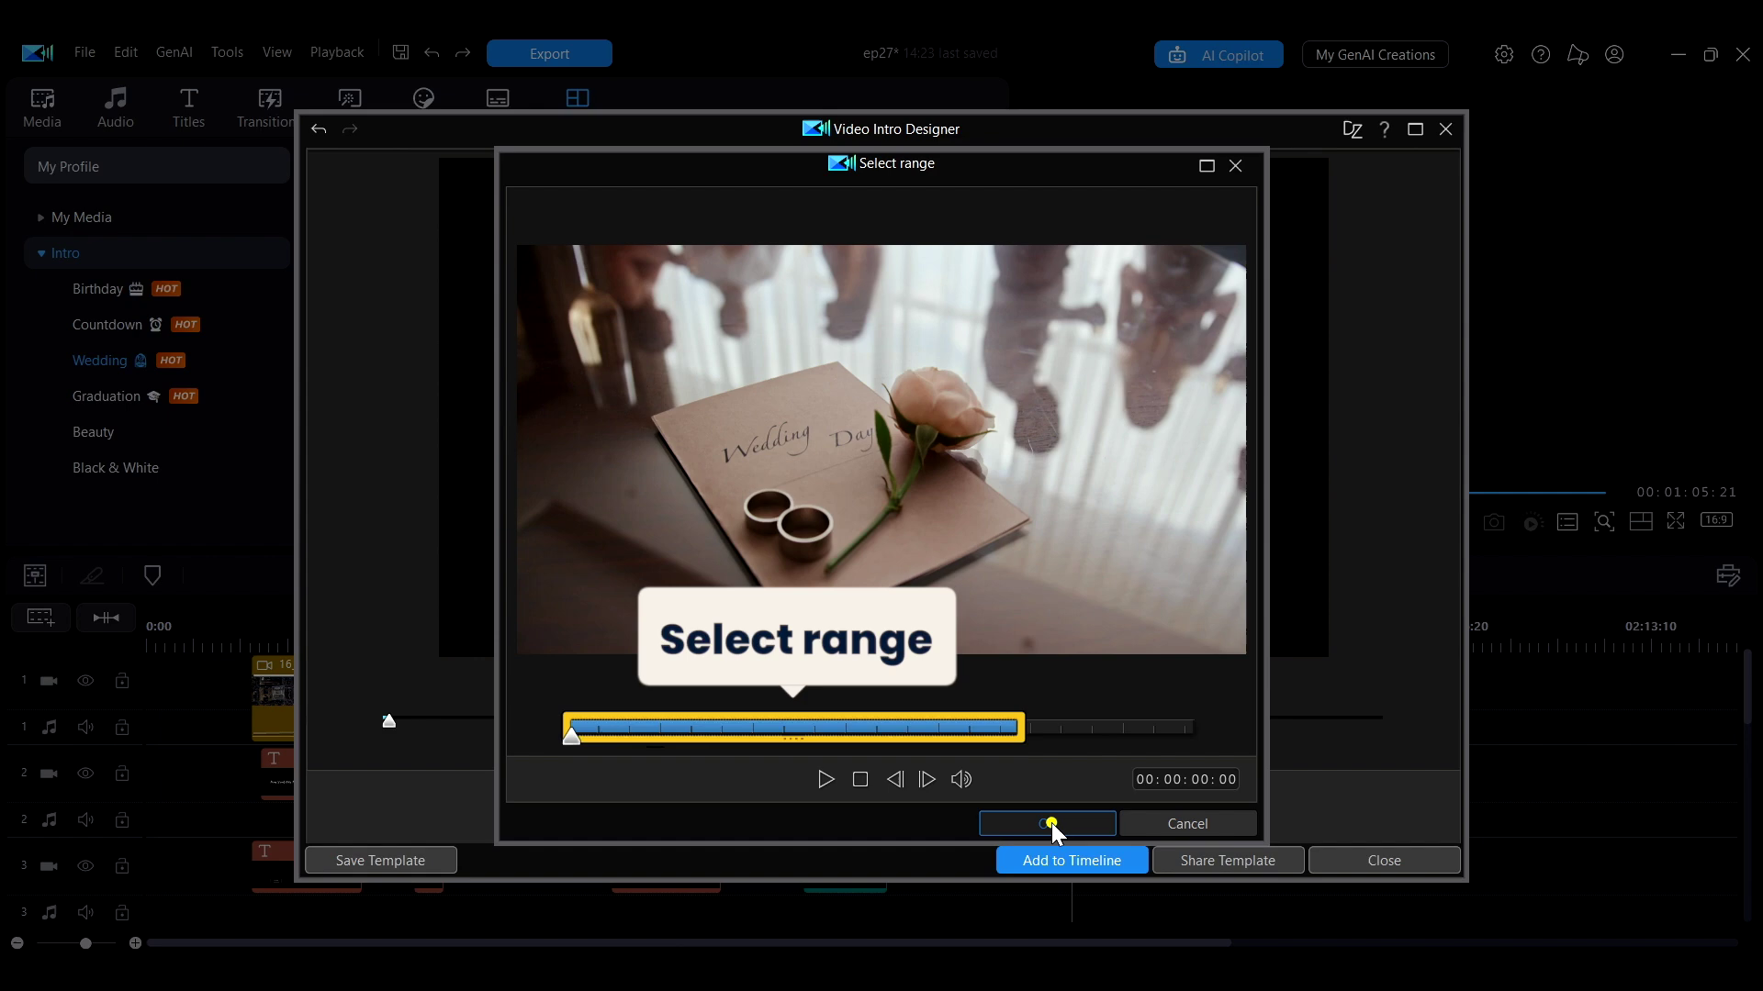
click(630, 798)
Try a colour board background, then browse Getty Images stock videos as alternative backgrounds.
click(717, 852)
click(807, 391)
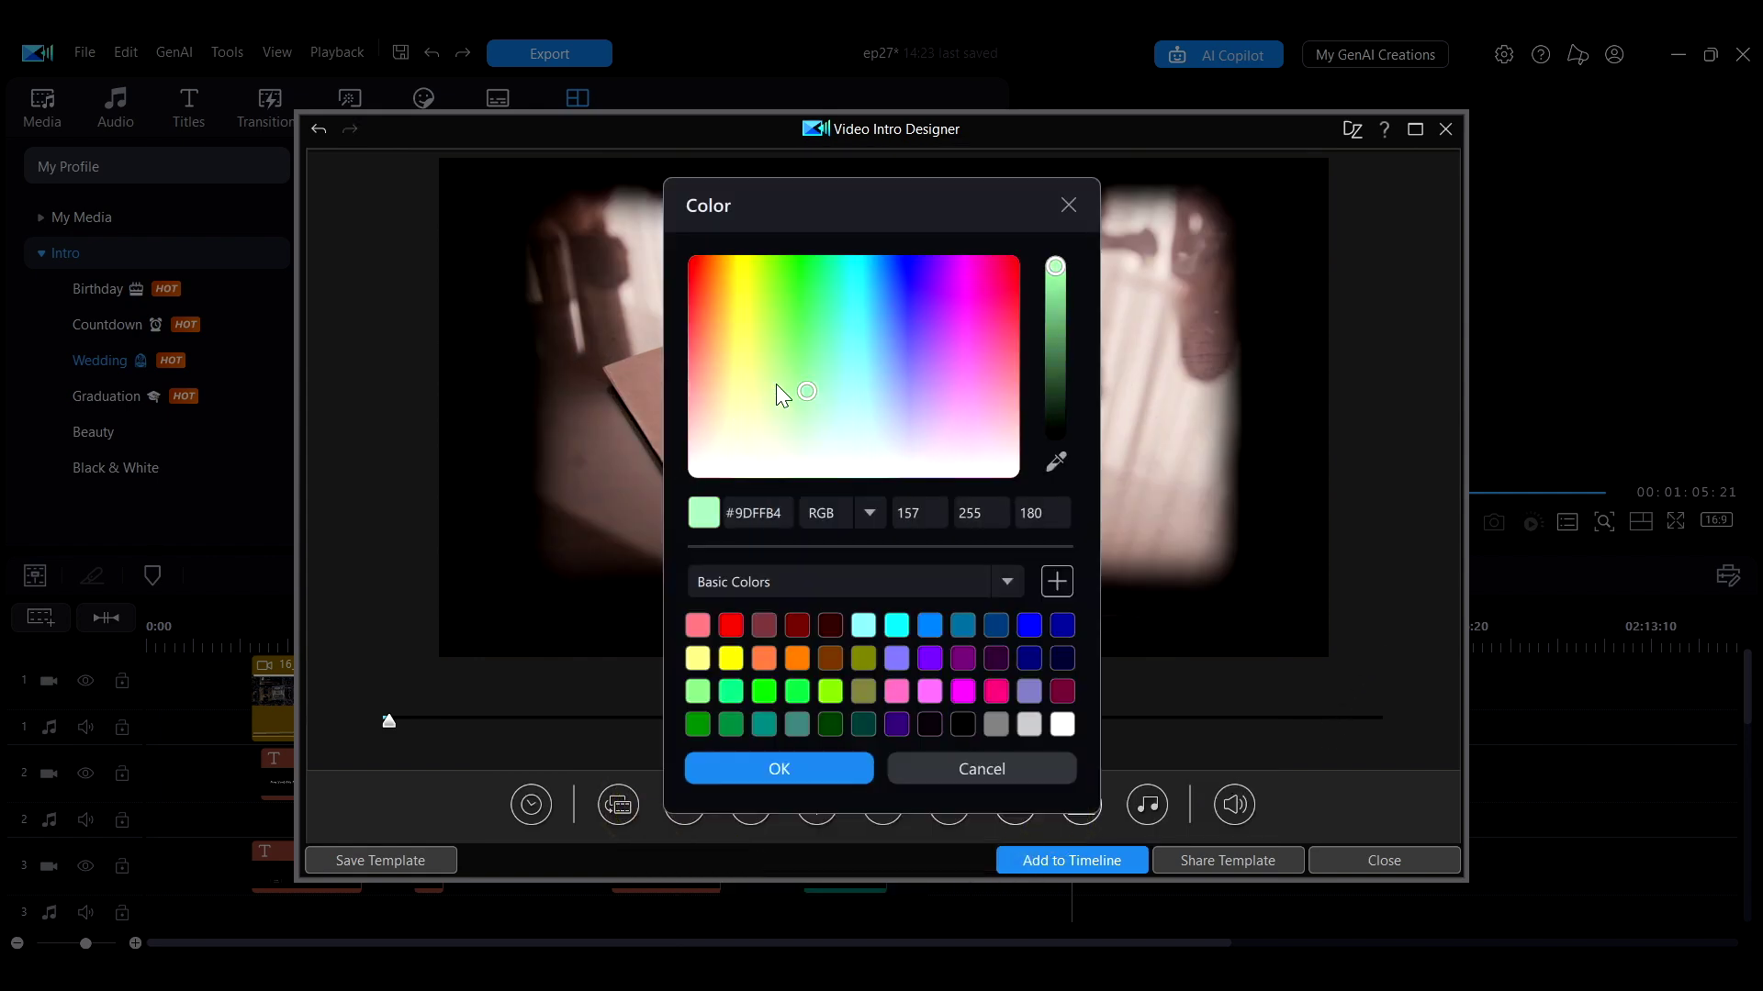
click(778, 768)
click(795, 745)
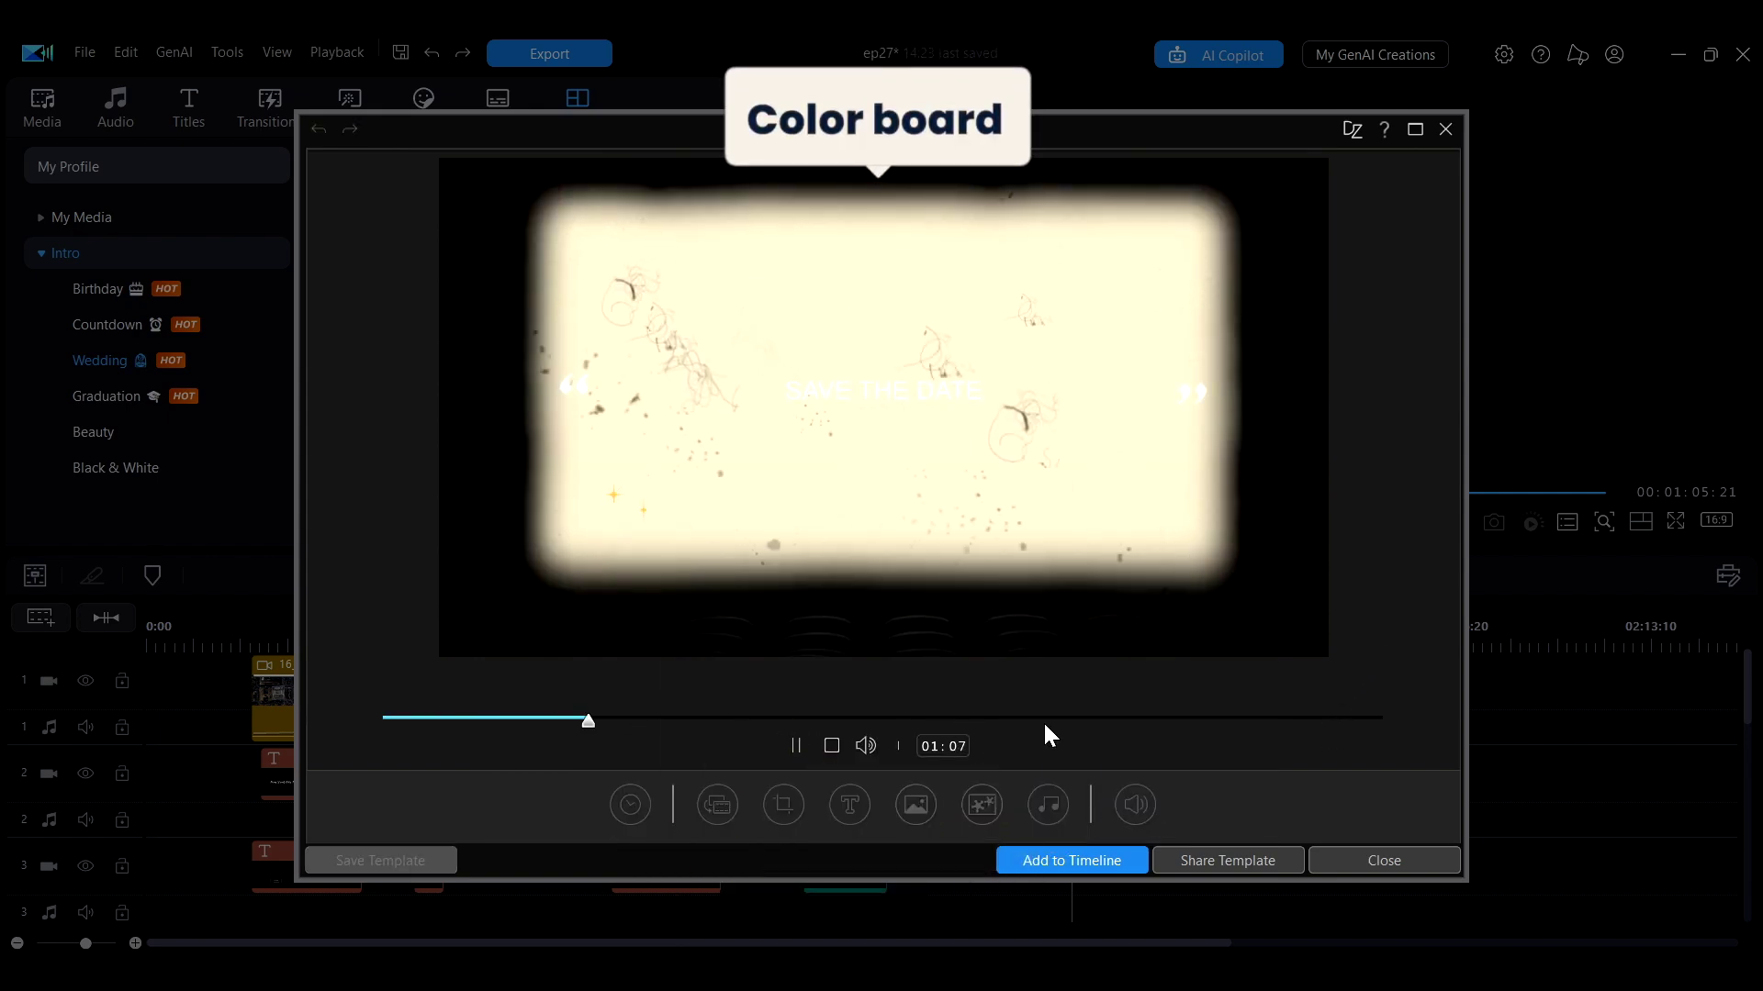
click(719, 805)
click(819, 892)
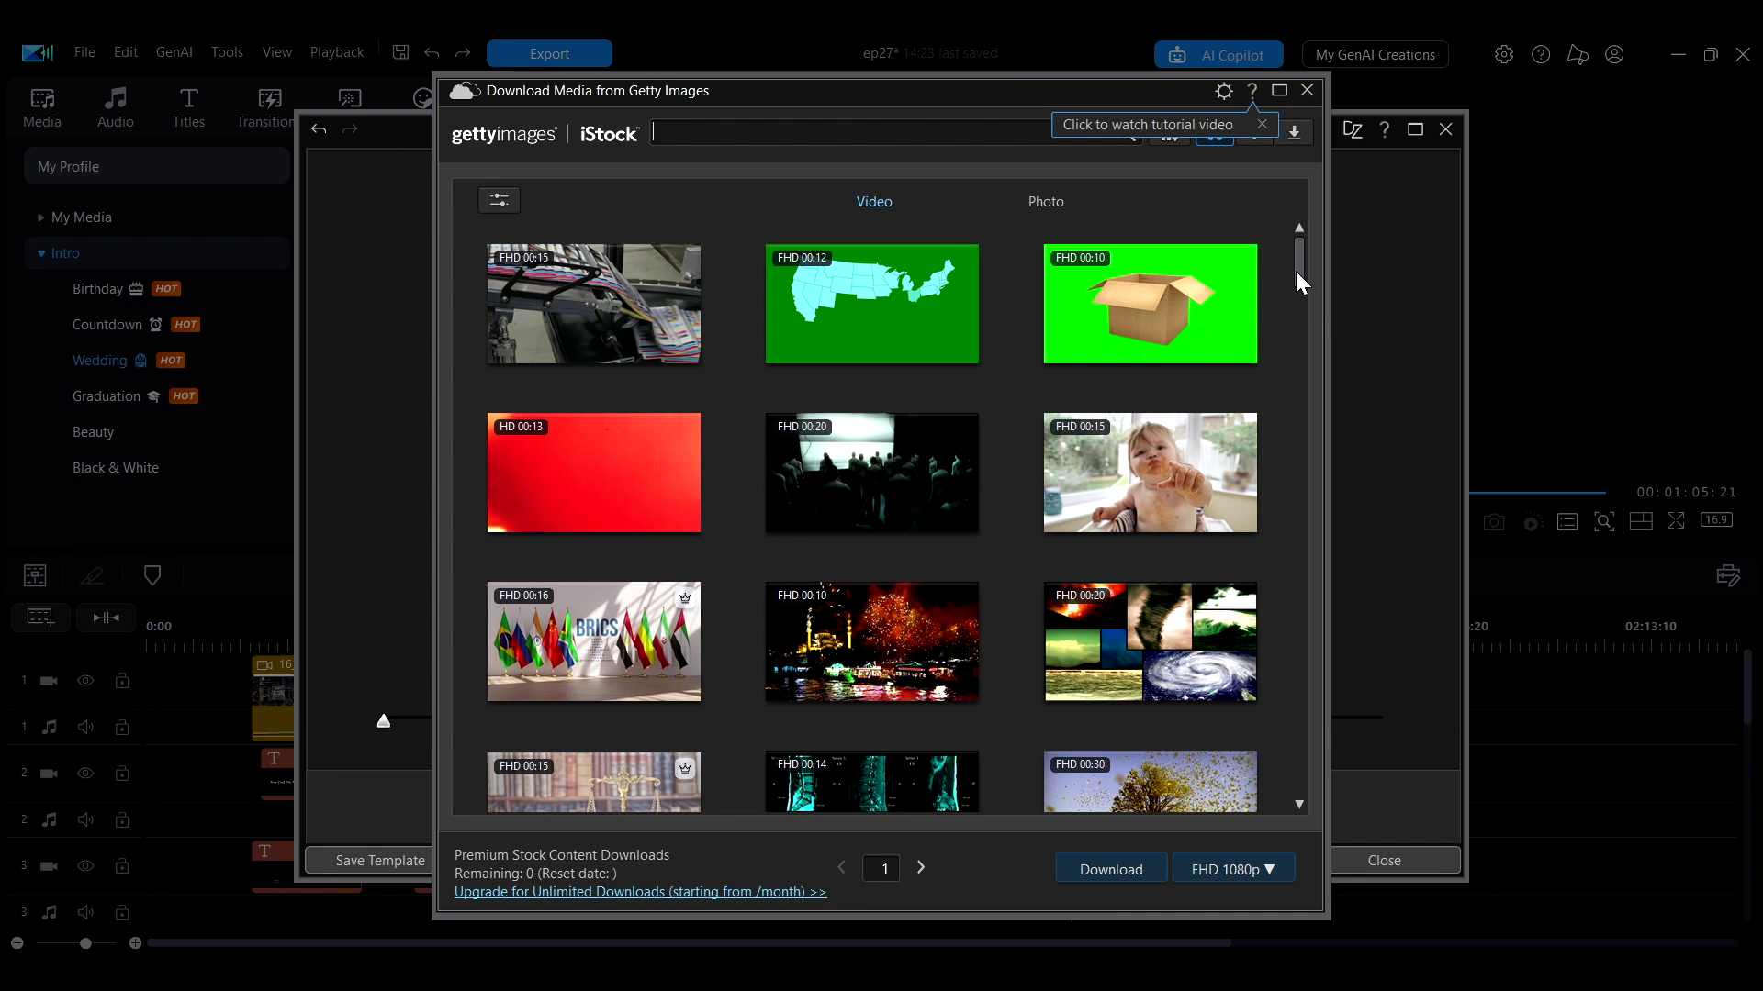
scroll(1297, 276, down, 1)
scroll(1303, 301, down, 3)
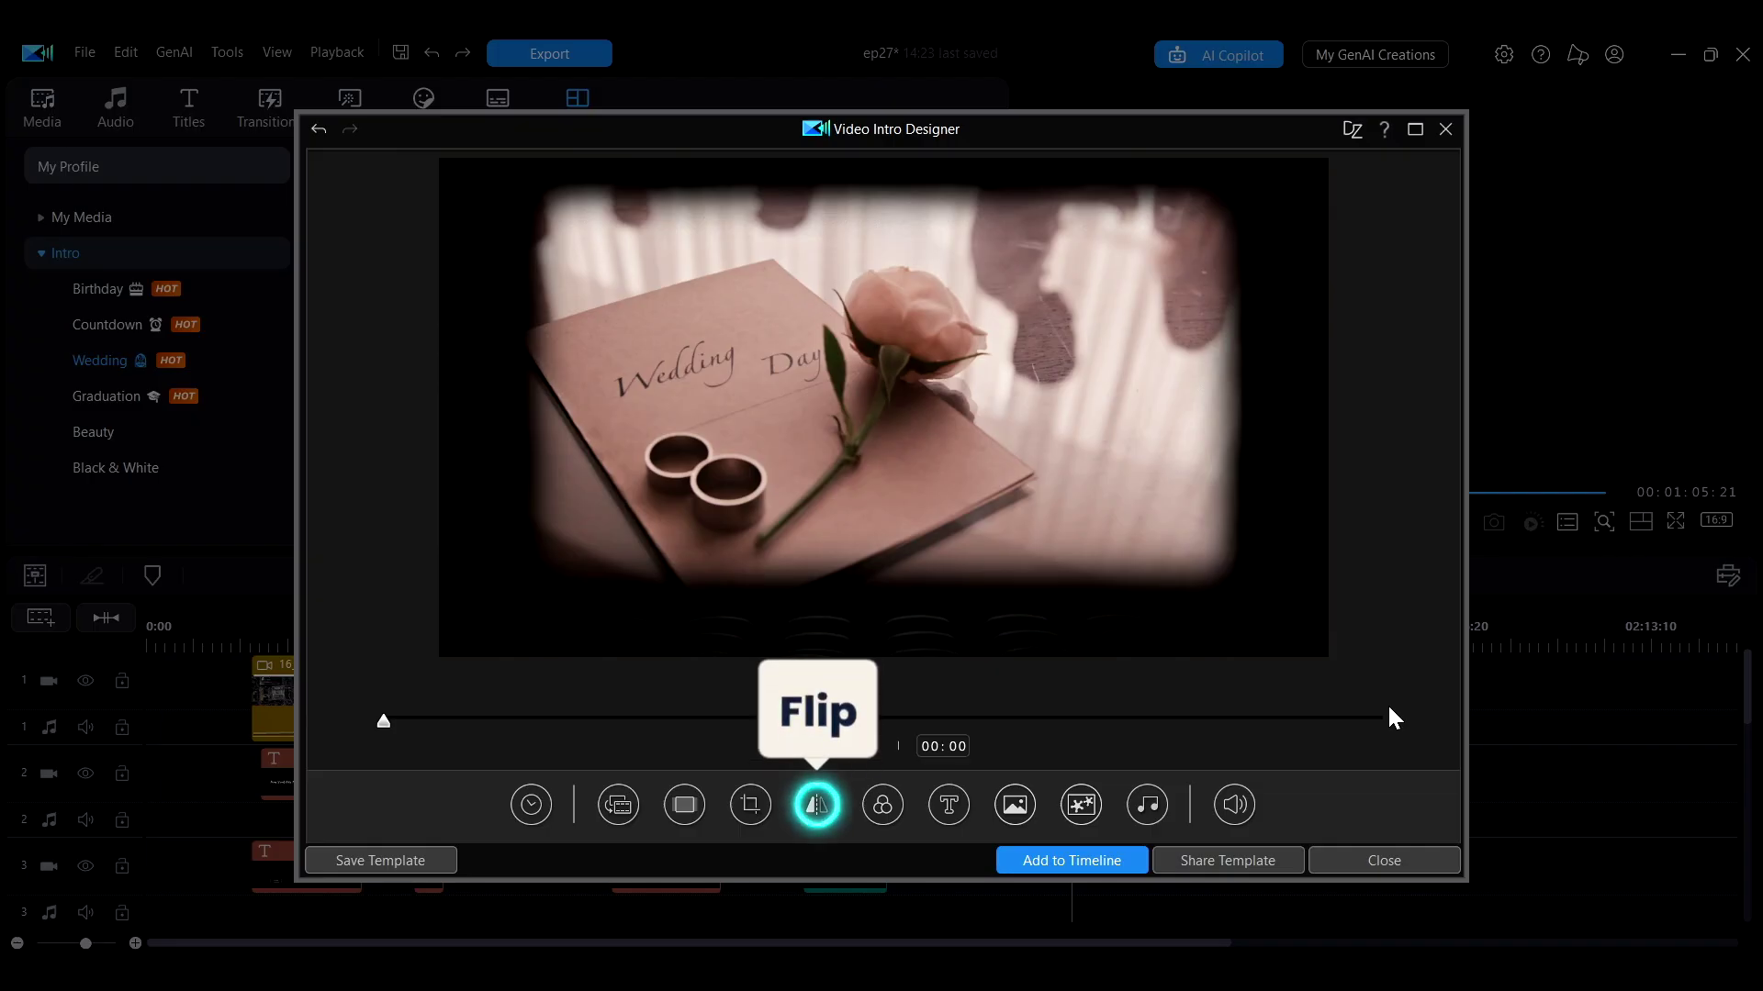
Flip the rings background horizontally and then vertically.
click(817, 805)
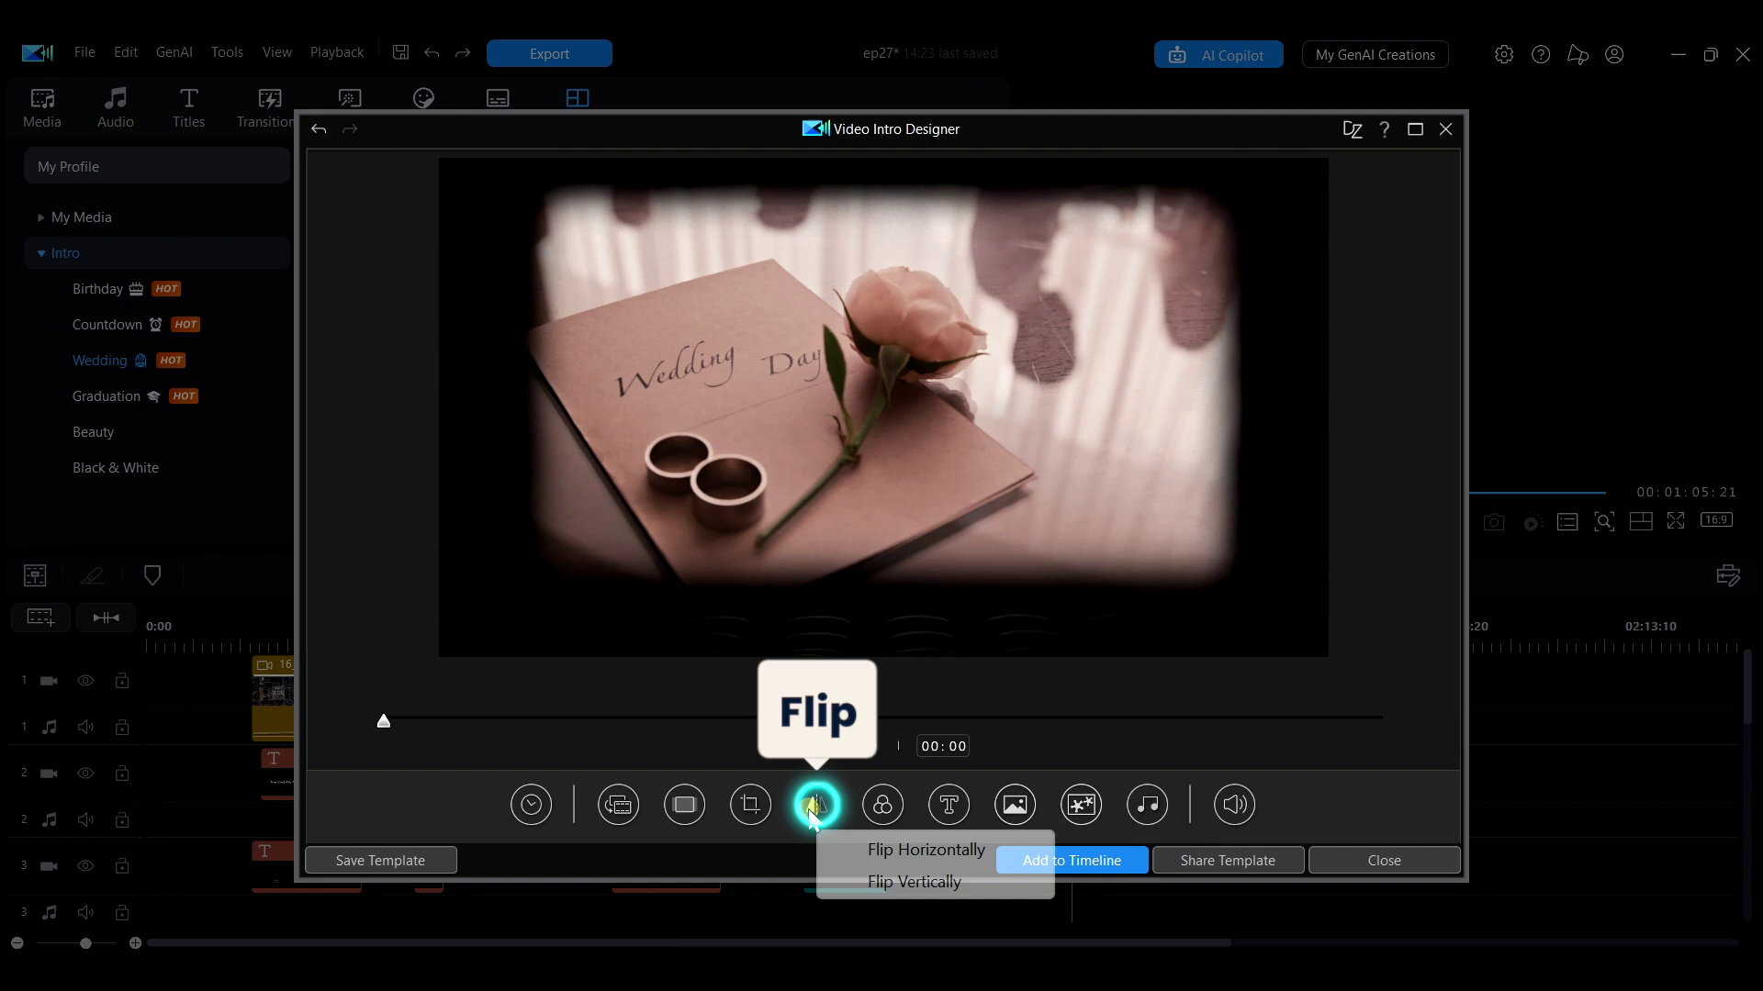
click(895, 846)
click(822, 814)
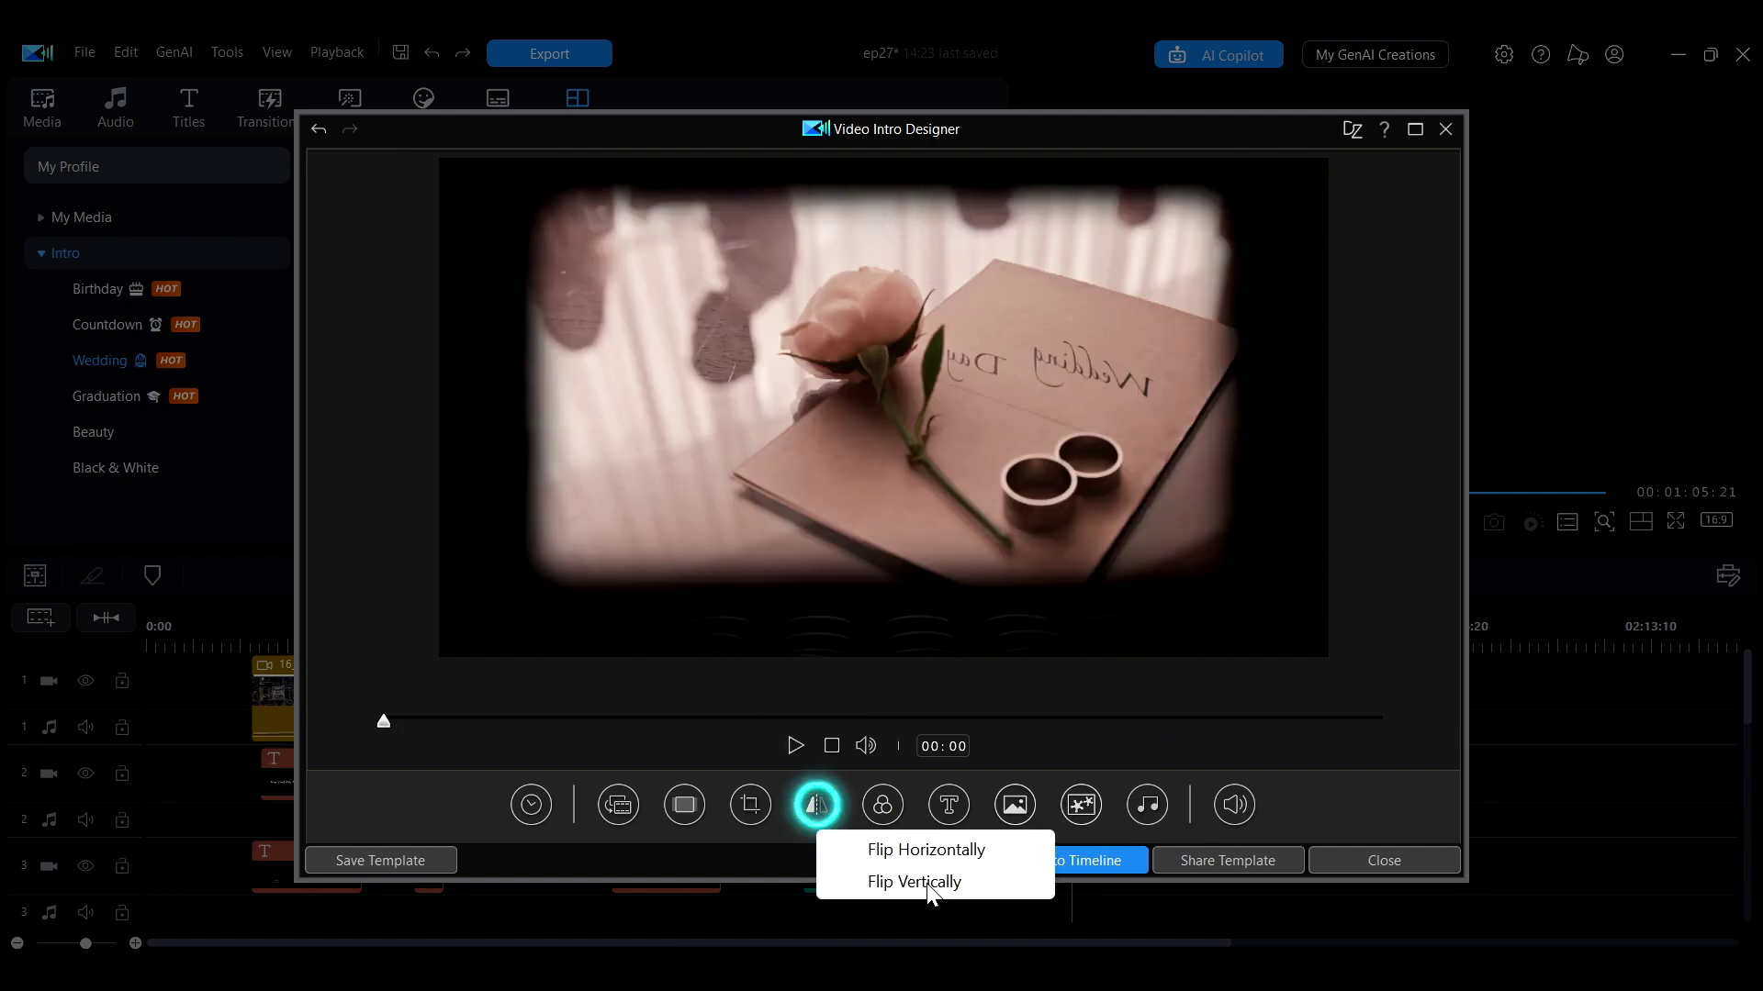
click(925, 879)
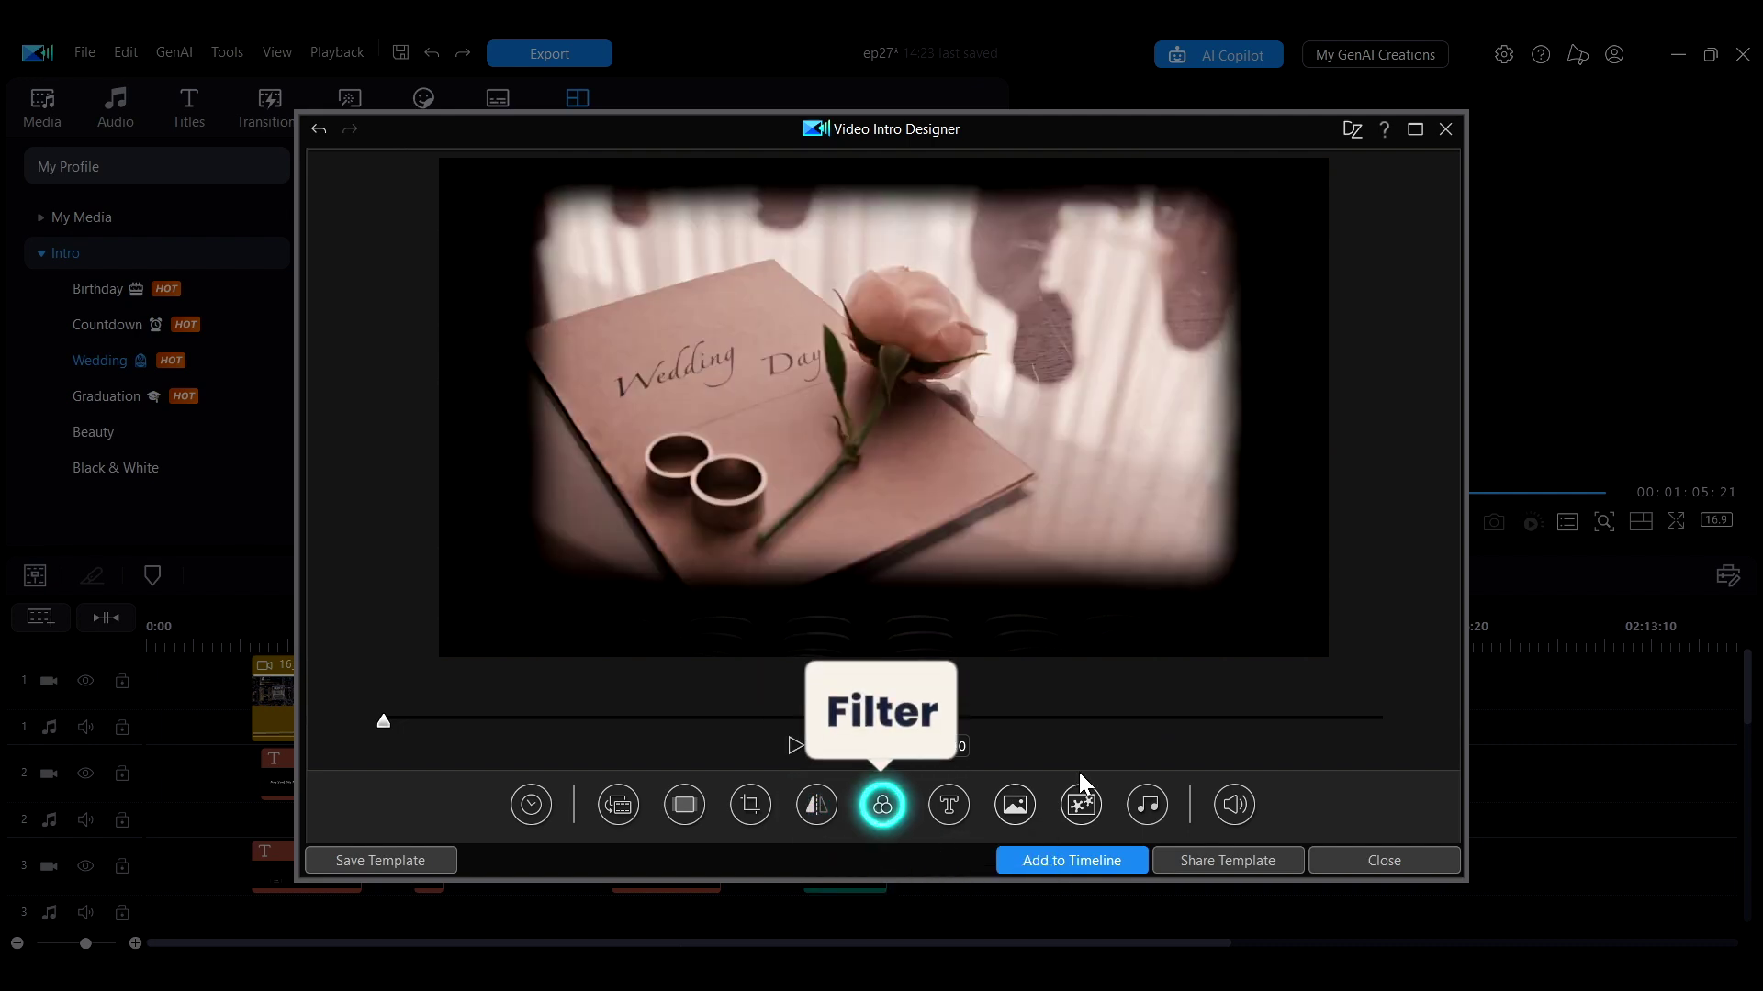
Apply the Brown Highlights colour filter to the background after trying Autumn 11.
click(882, 805)
scroll(267, 377, down, 10)
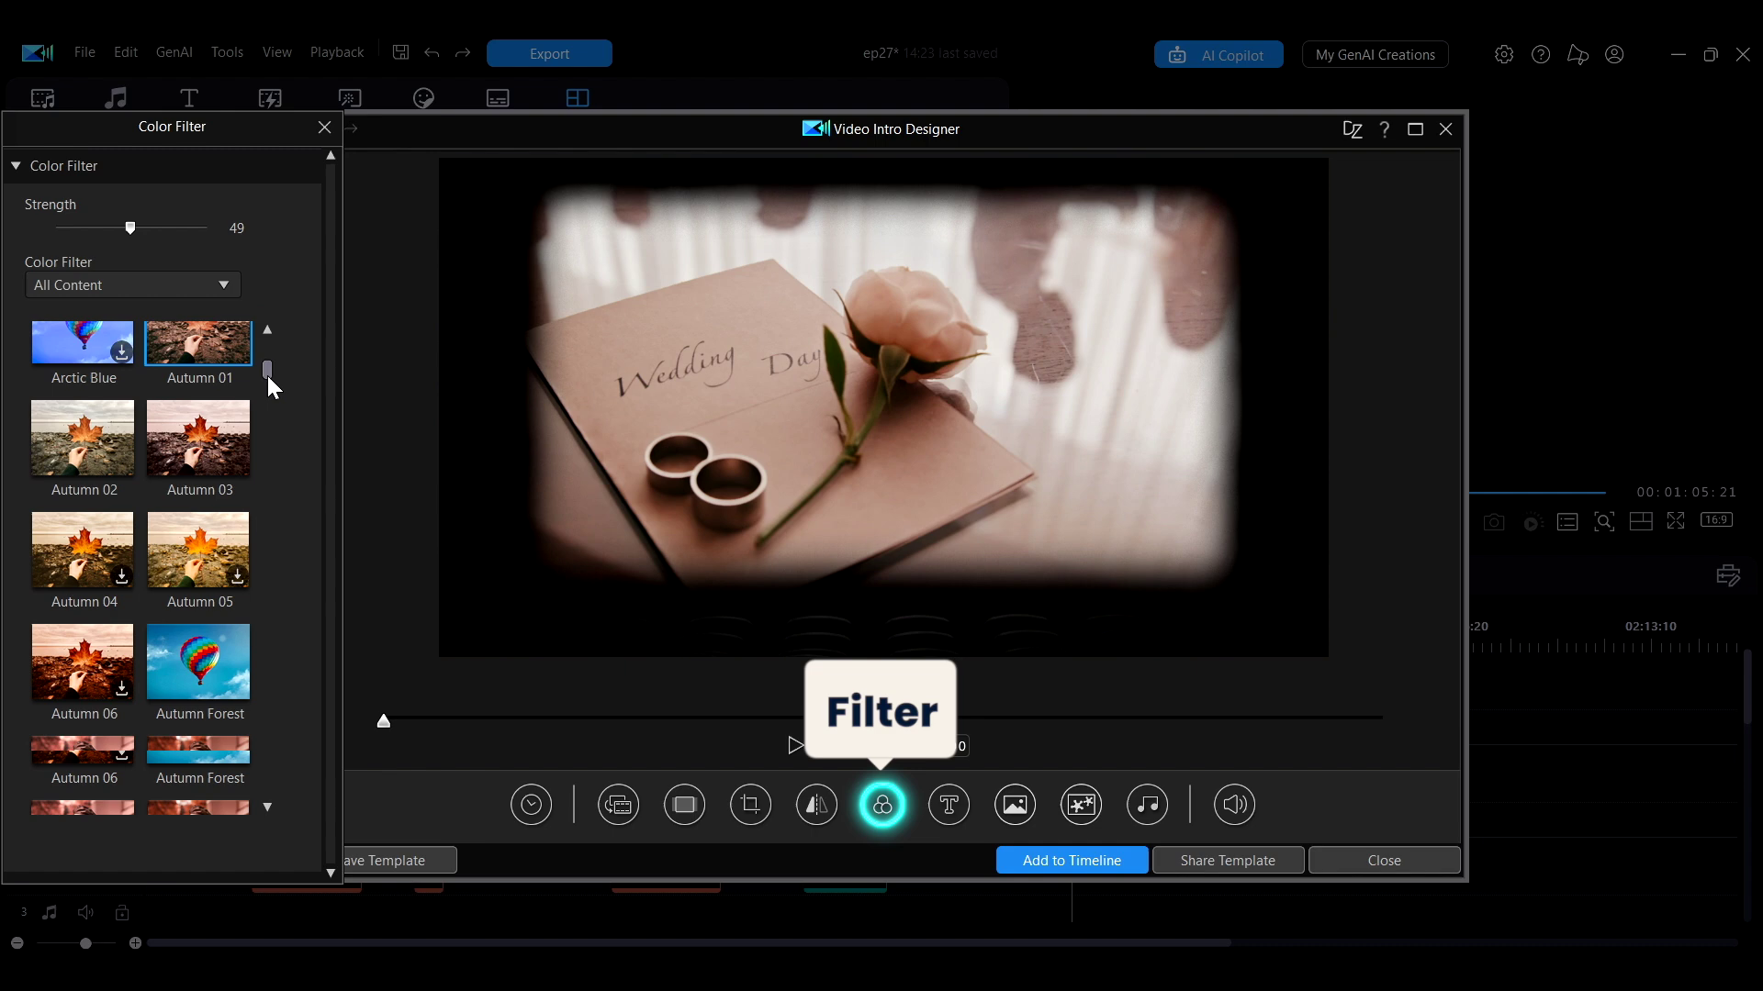
click(197, 555)
click(69, 424)
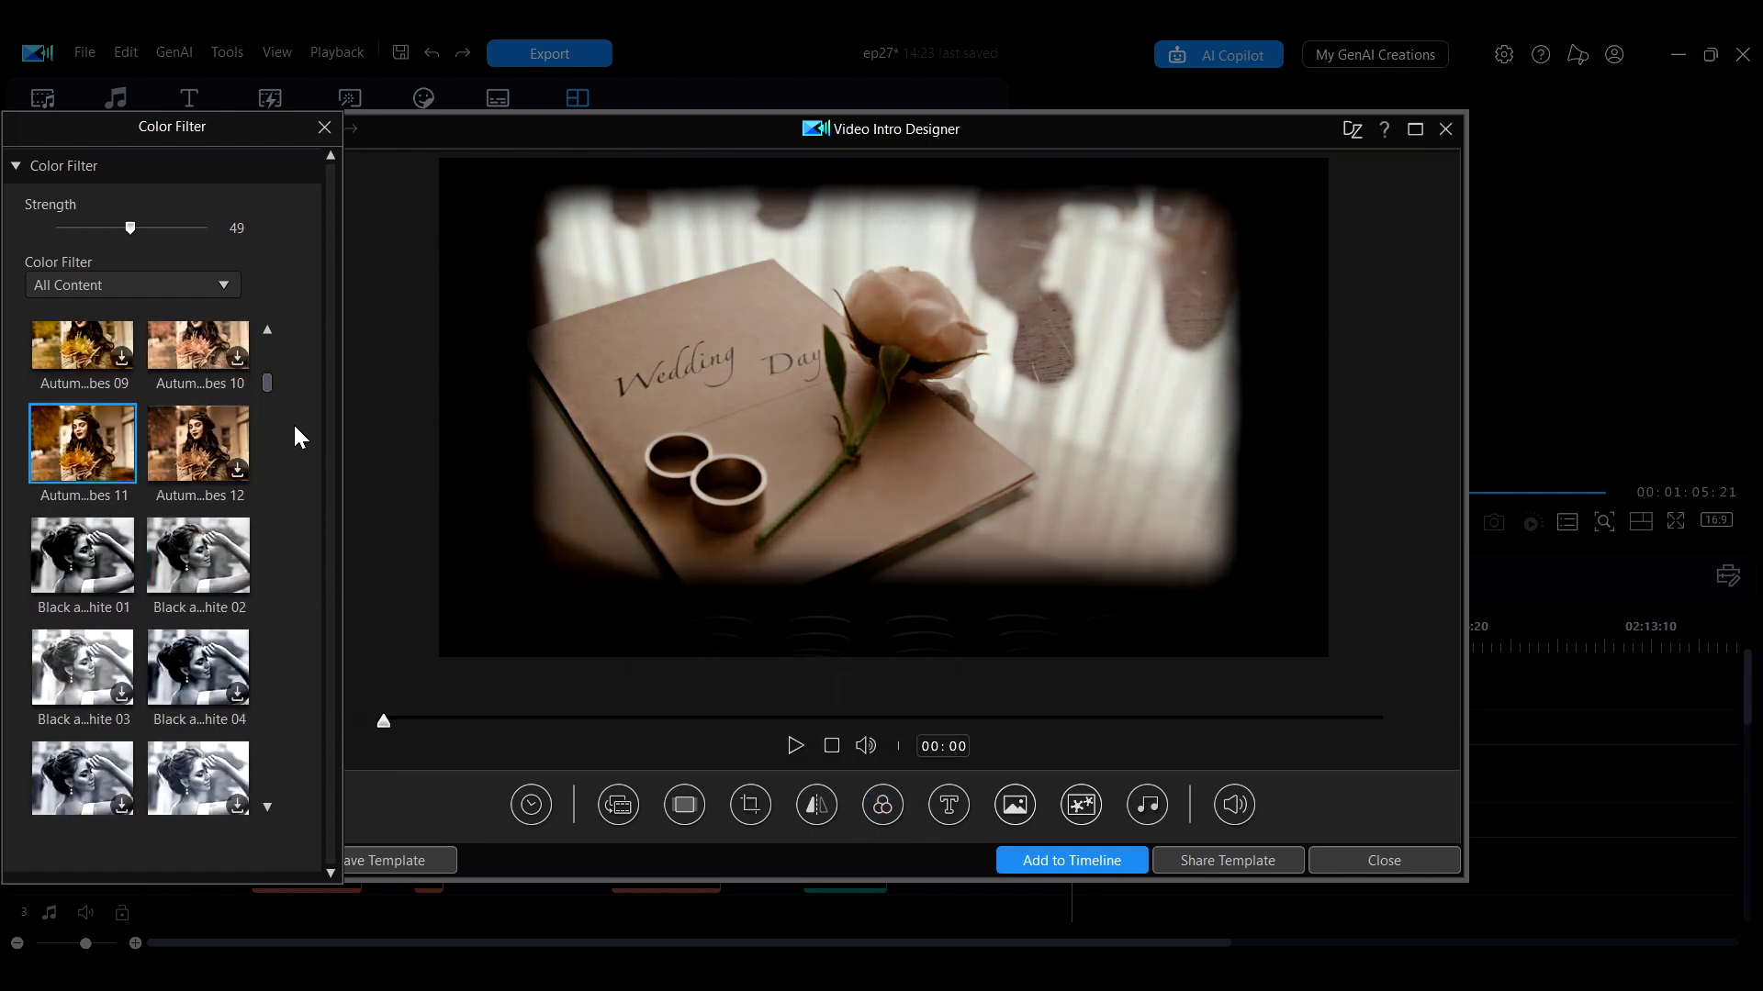
scroll(268, 410, down, 5)
click(201, 439)
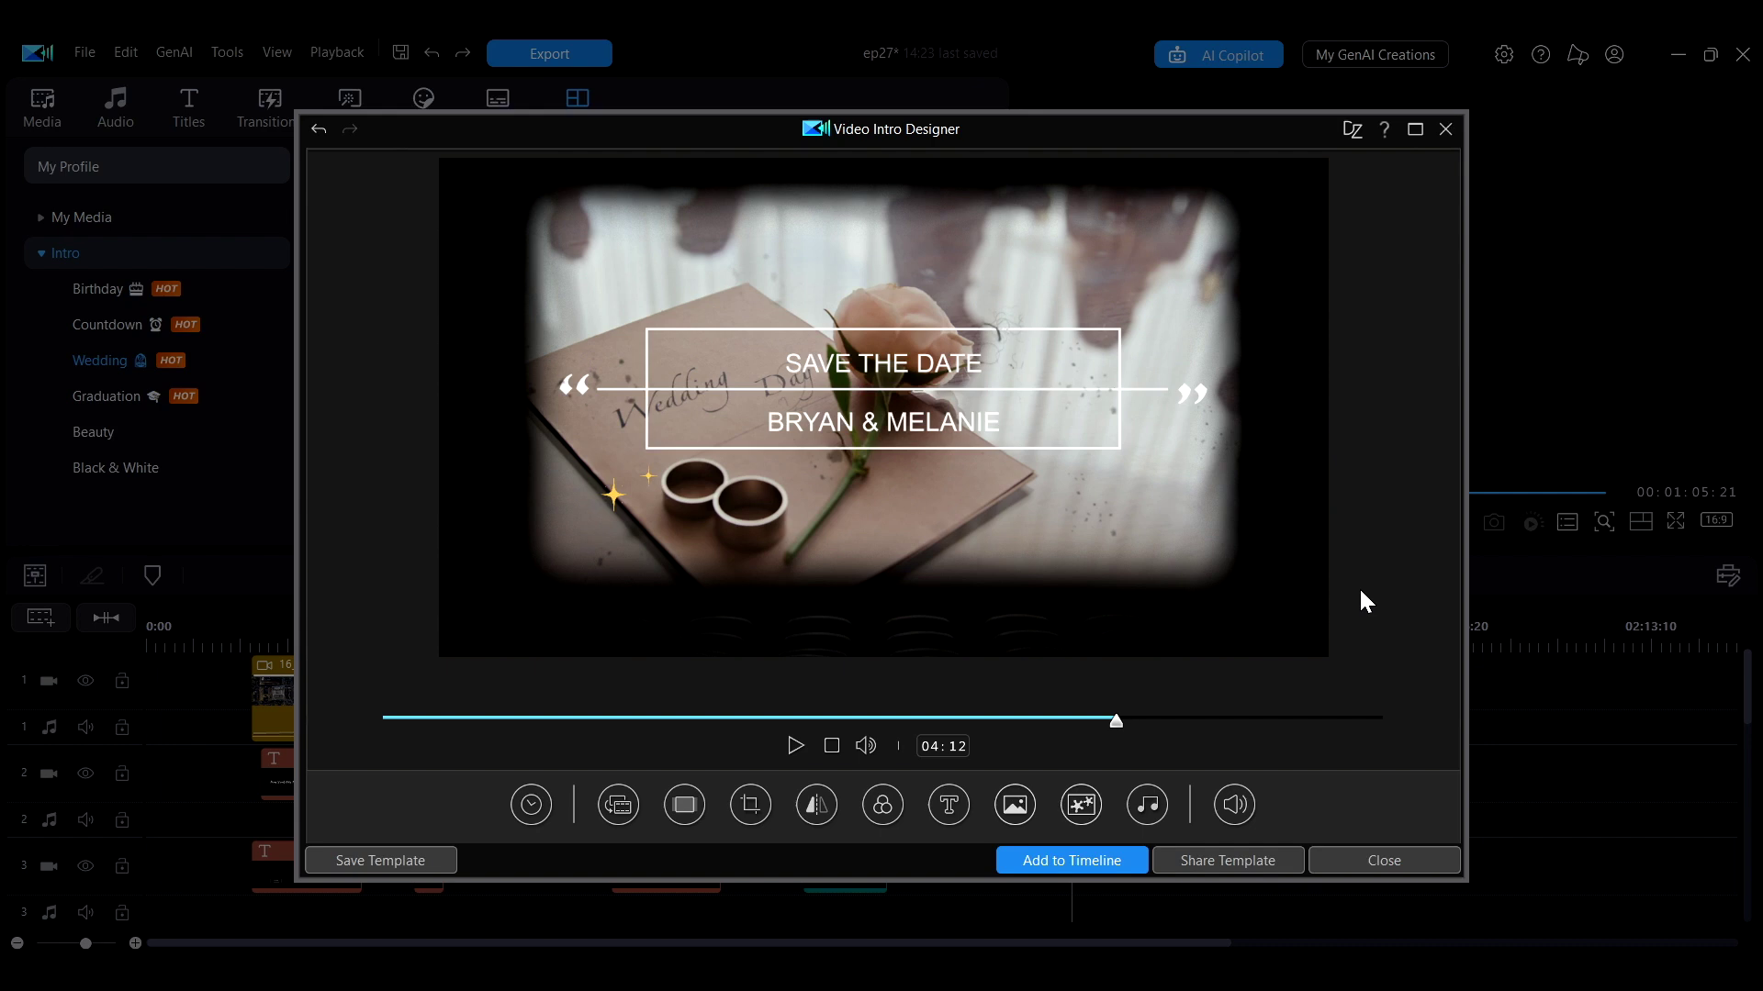
Trim the sparkle graphic's duration bar so it appears only briefly, then preview the timing.
click(613, 515)
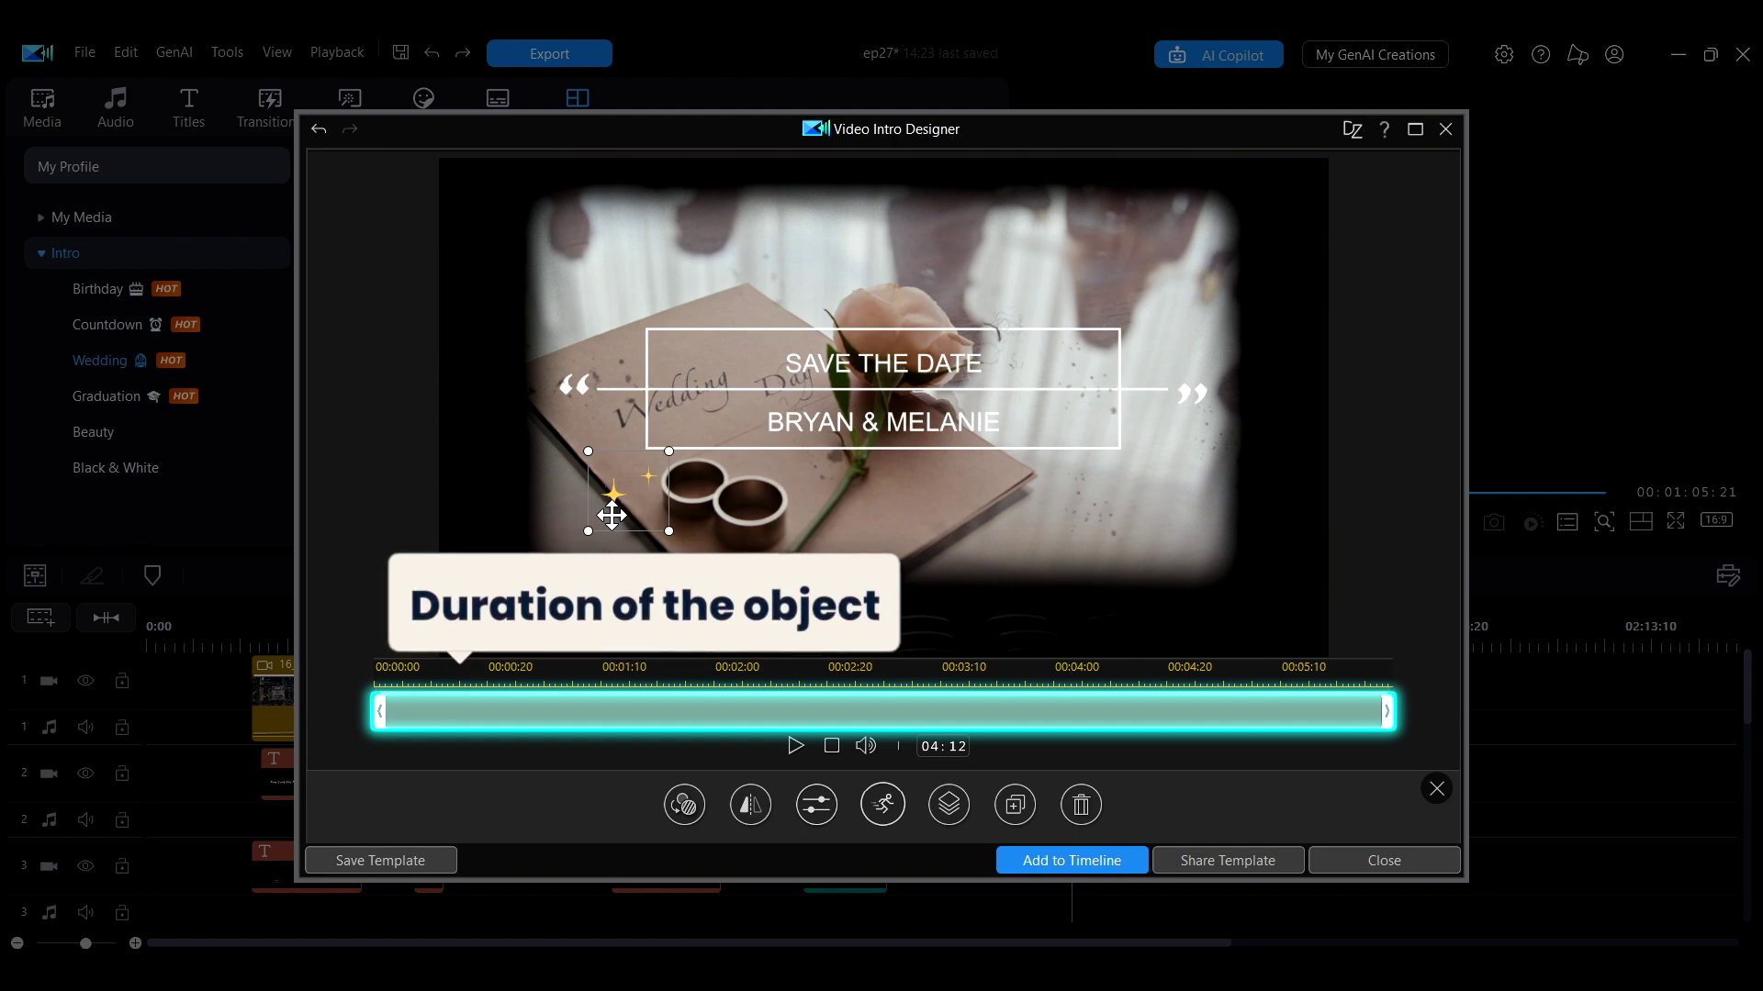
drag(1386, 712, 638, 724)
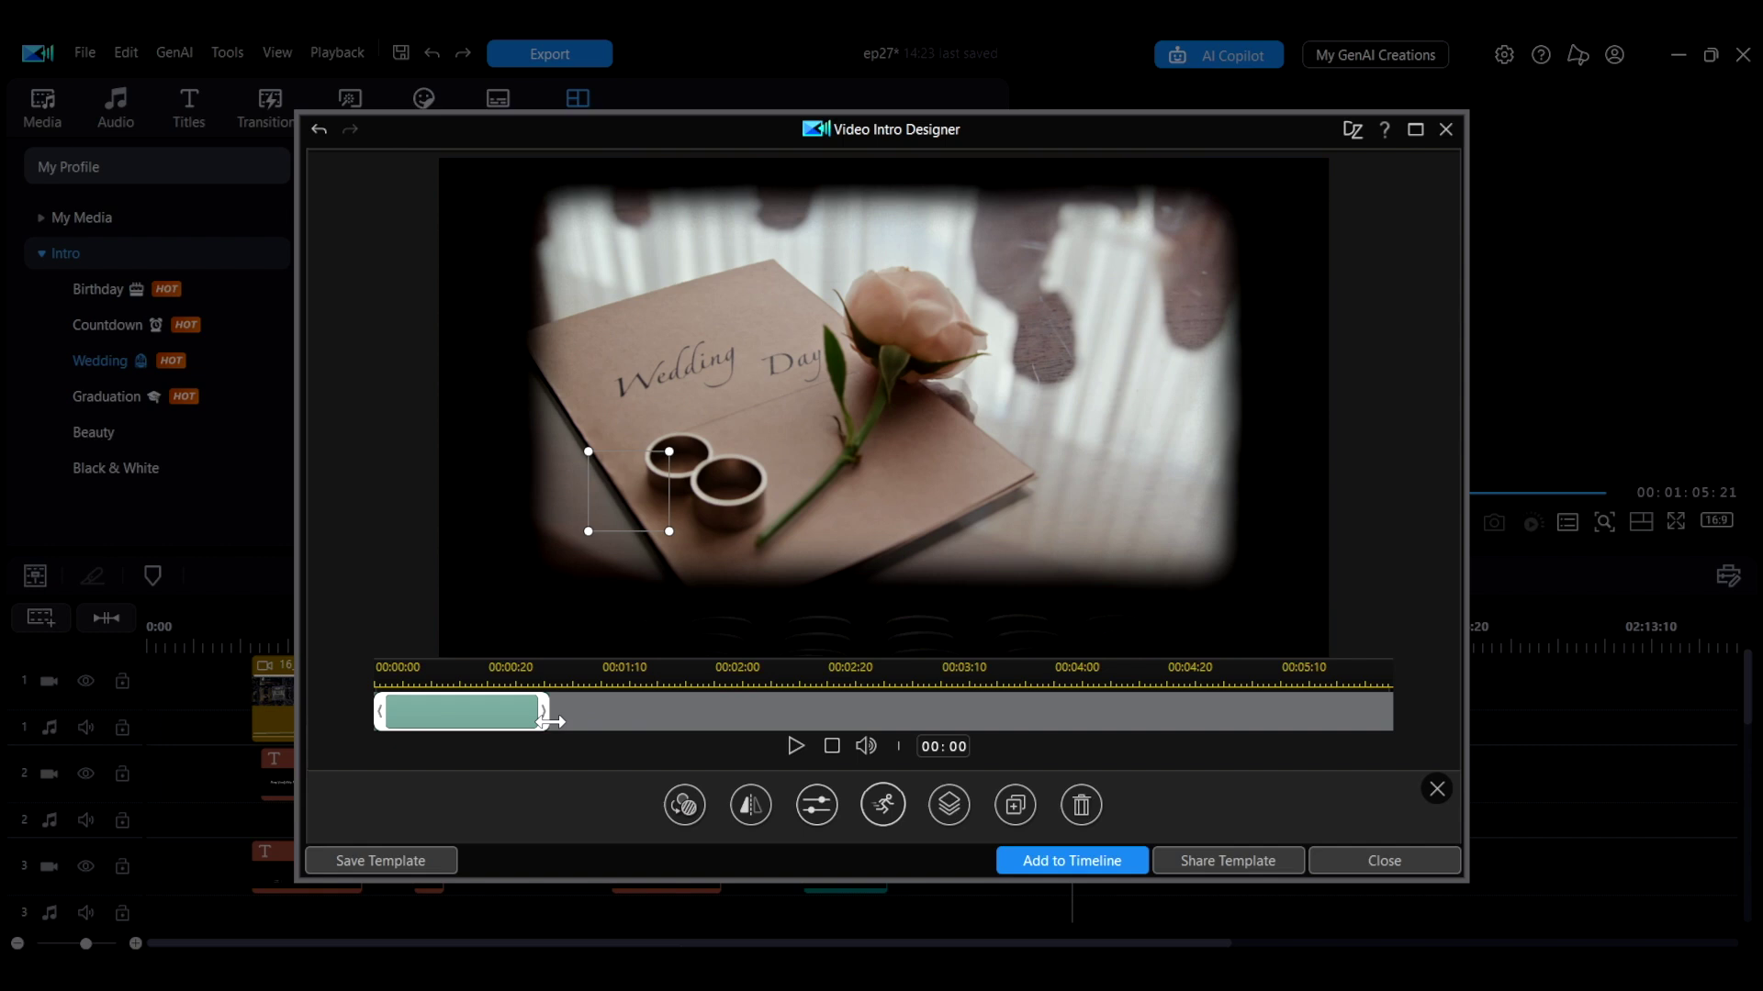
click(795, 745)
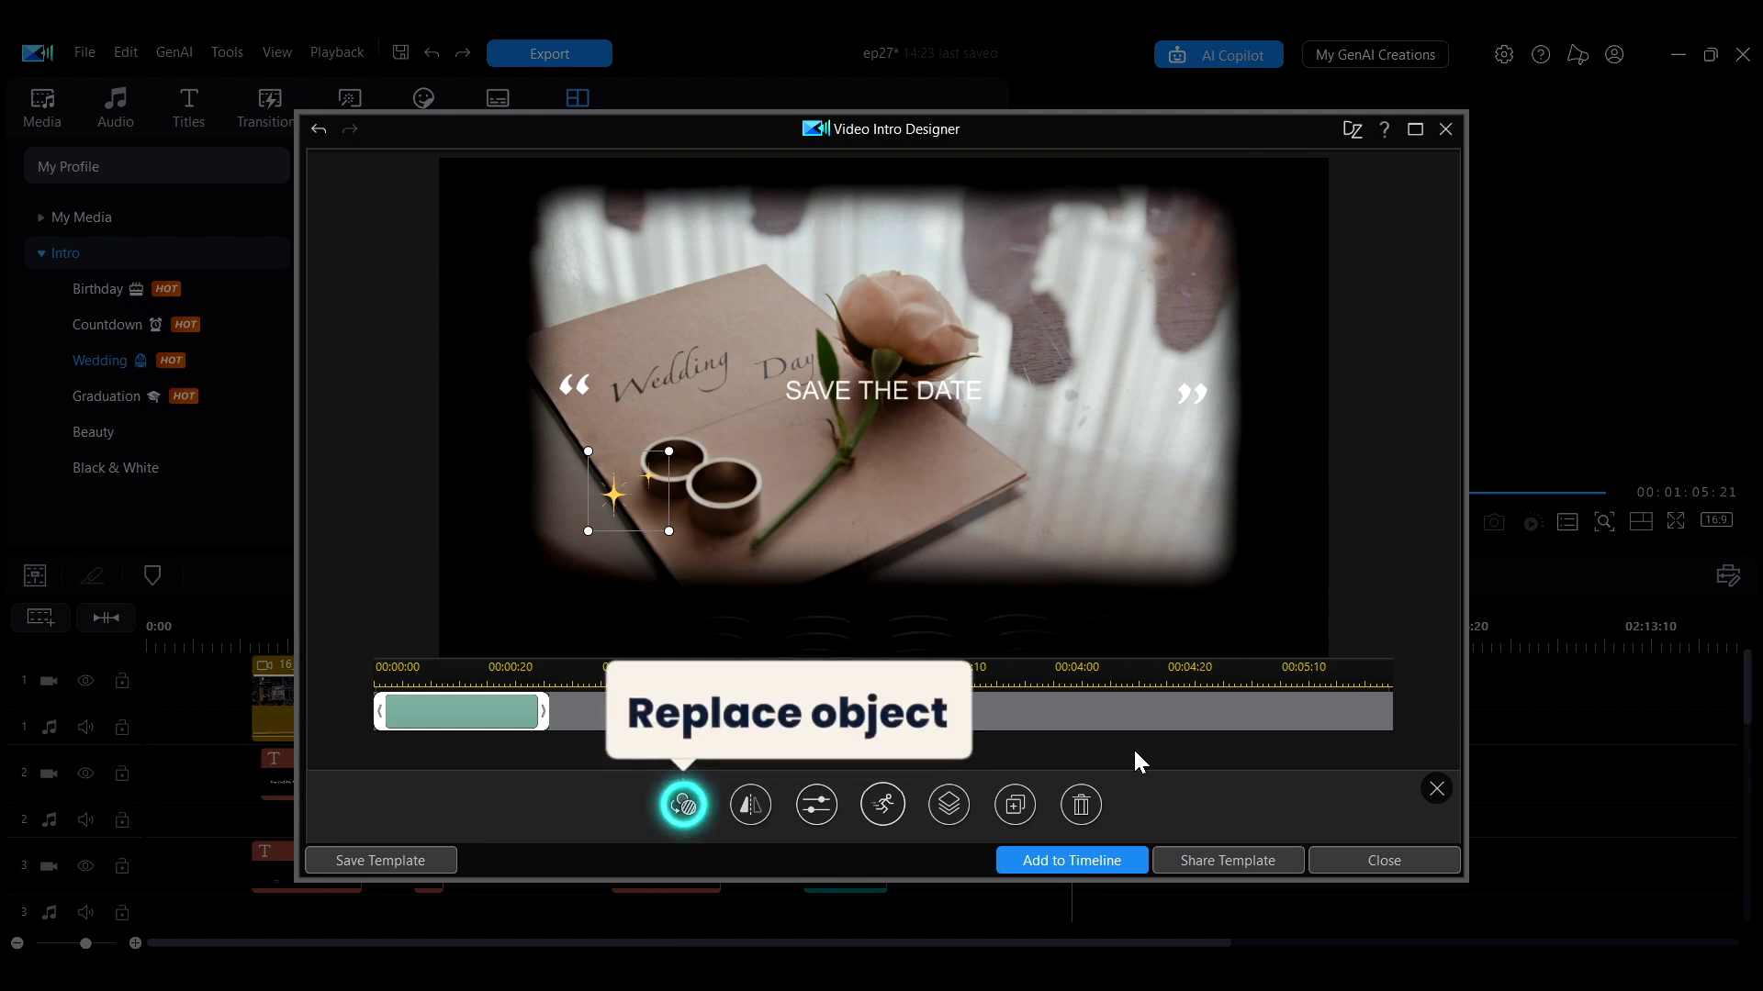
Replace the sparkle with Decoration 51 and soften its shadow in Object Settings.
click(677, 805)
scroll(1333, 277, down, 10)
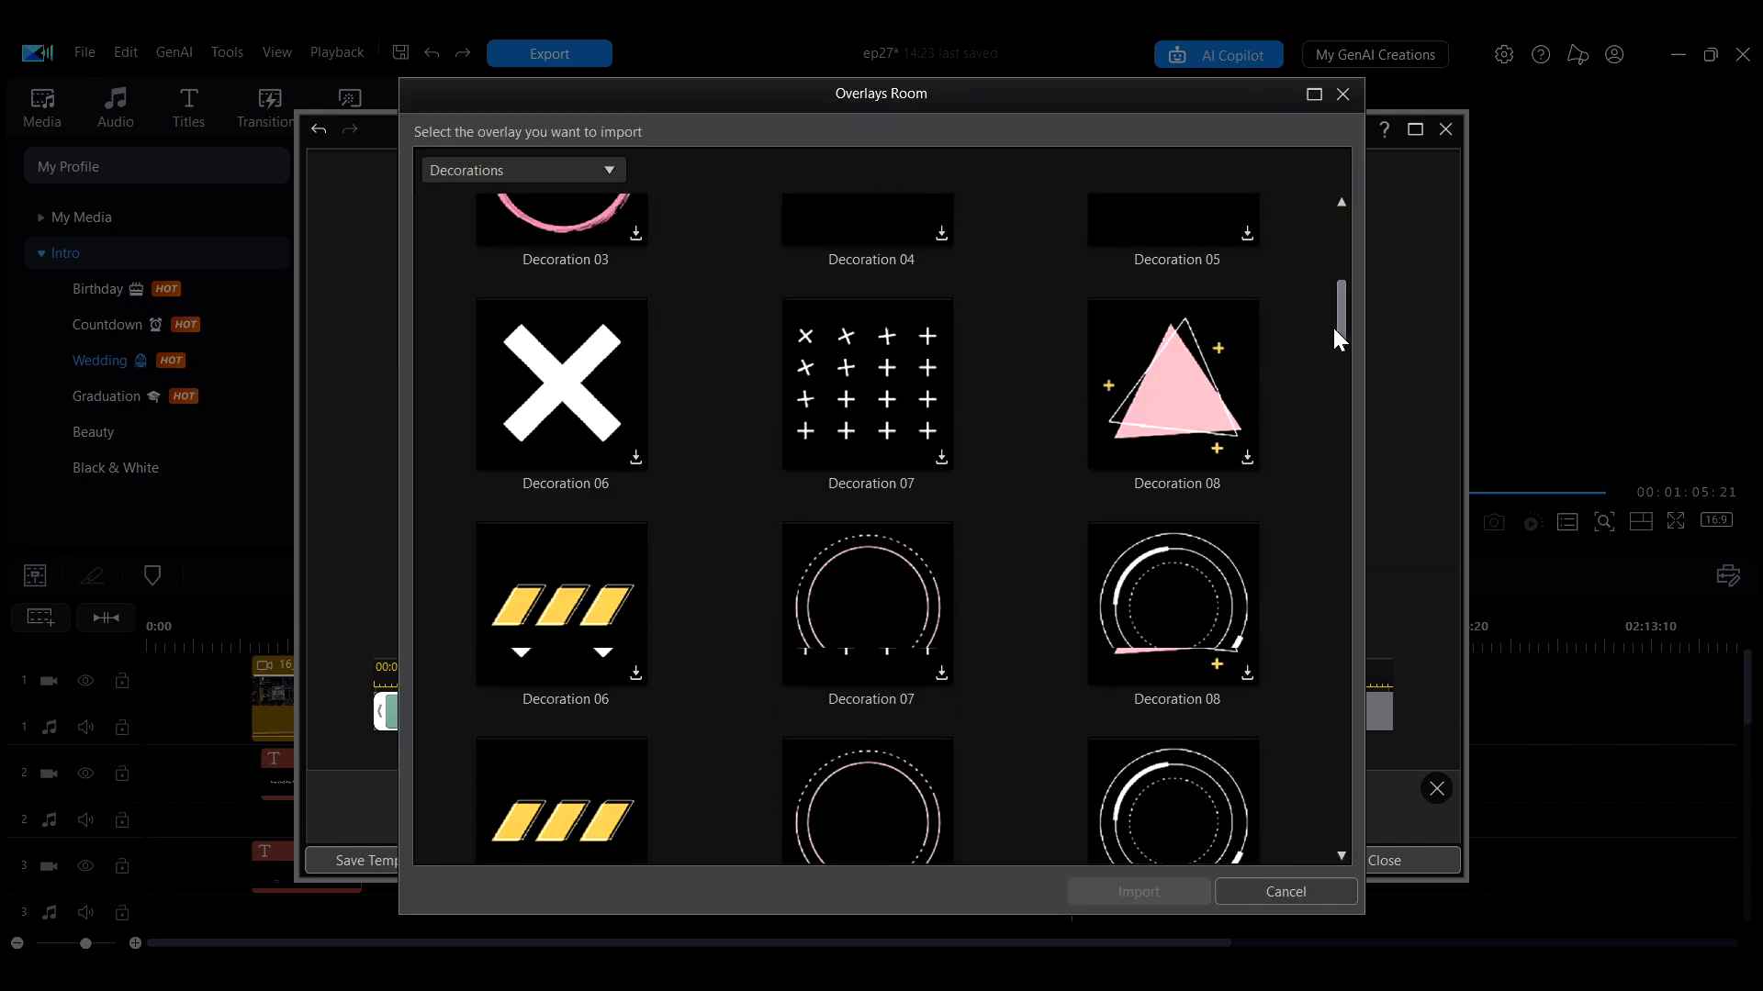
click(579, 491)
click(1146, 892)
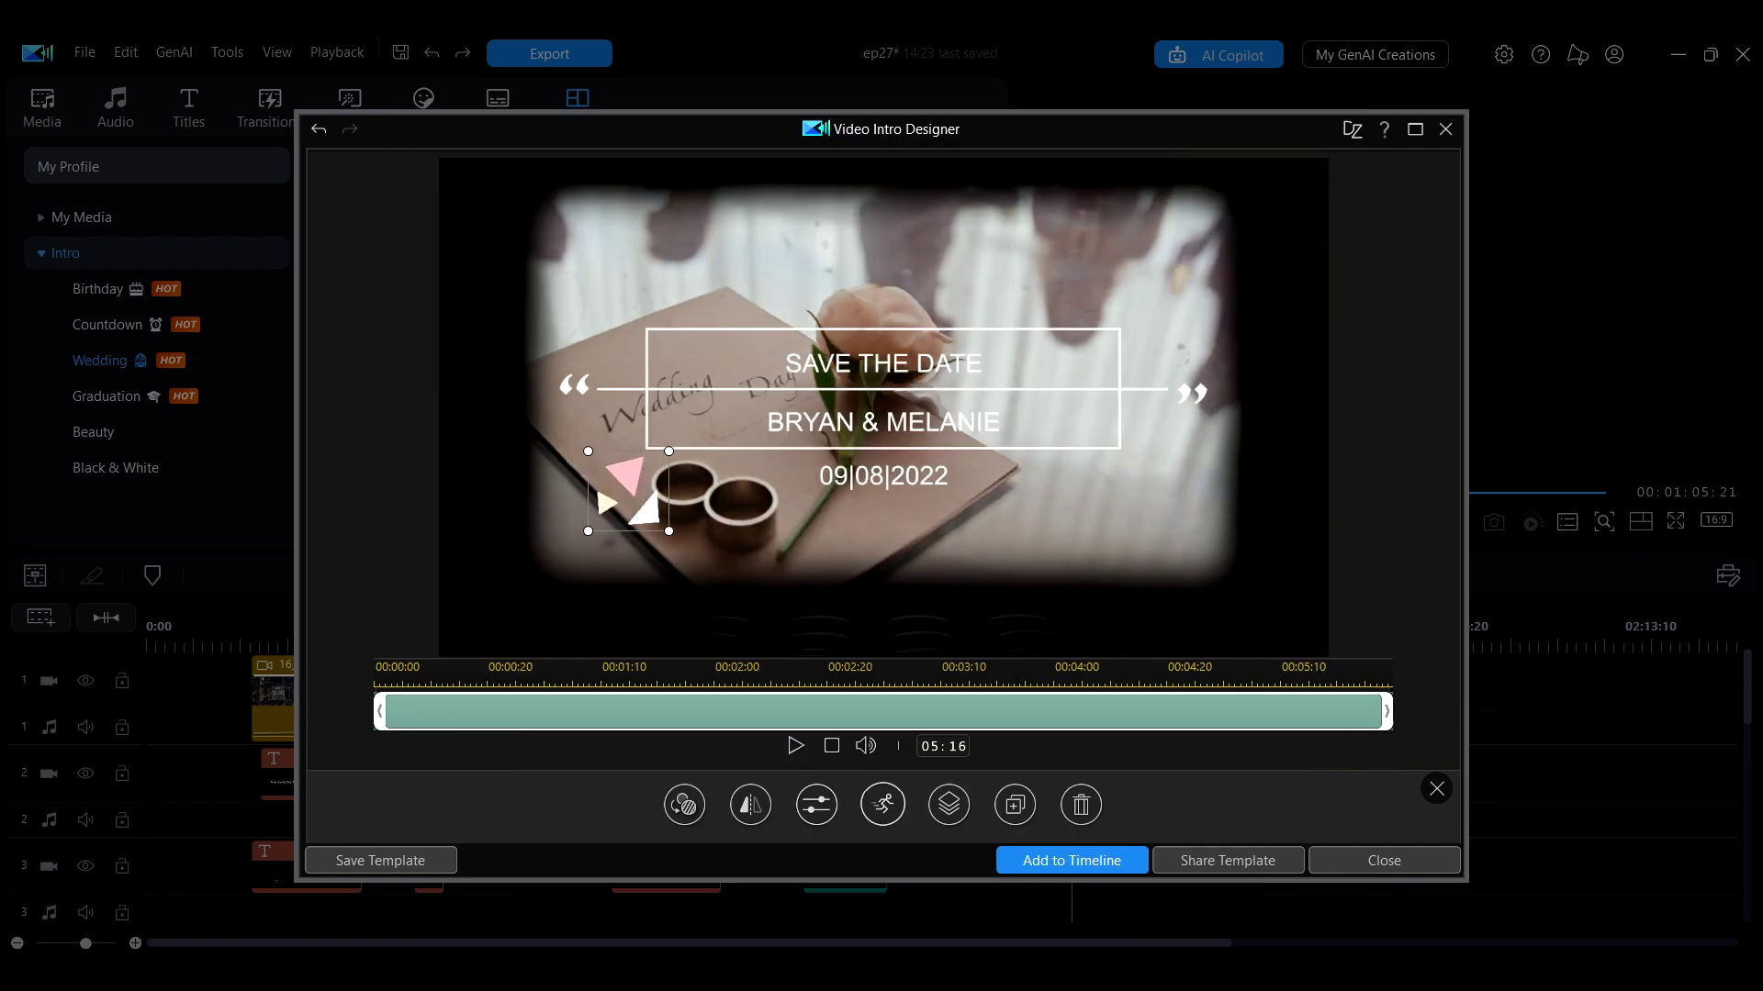
click(822, 812)
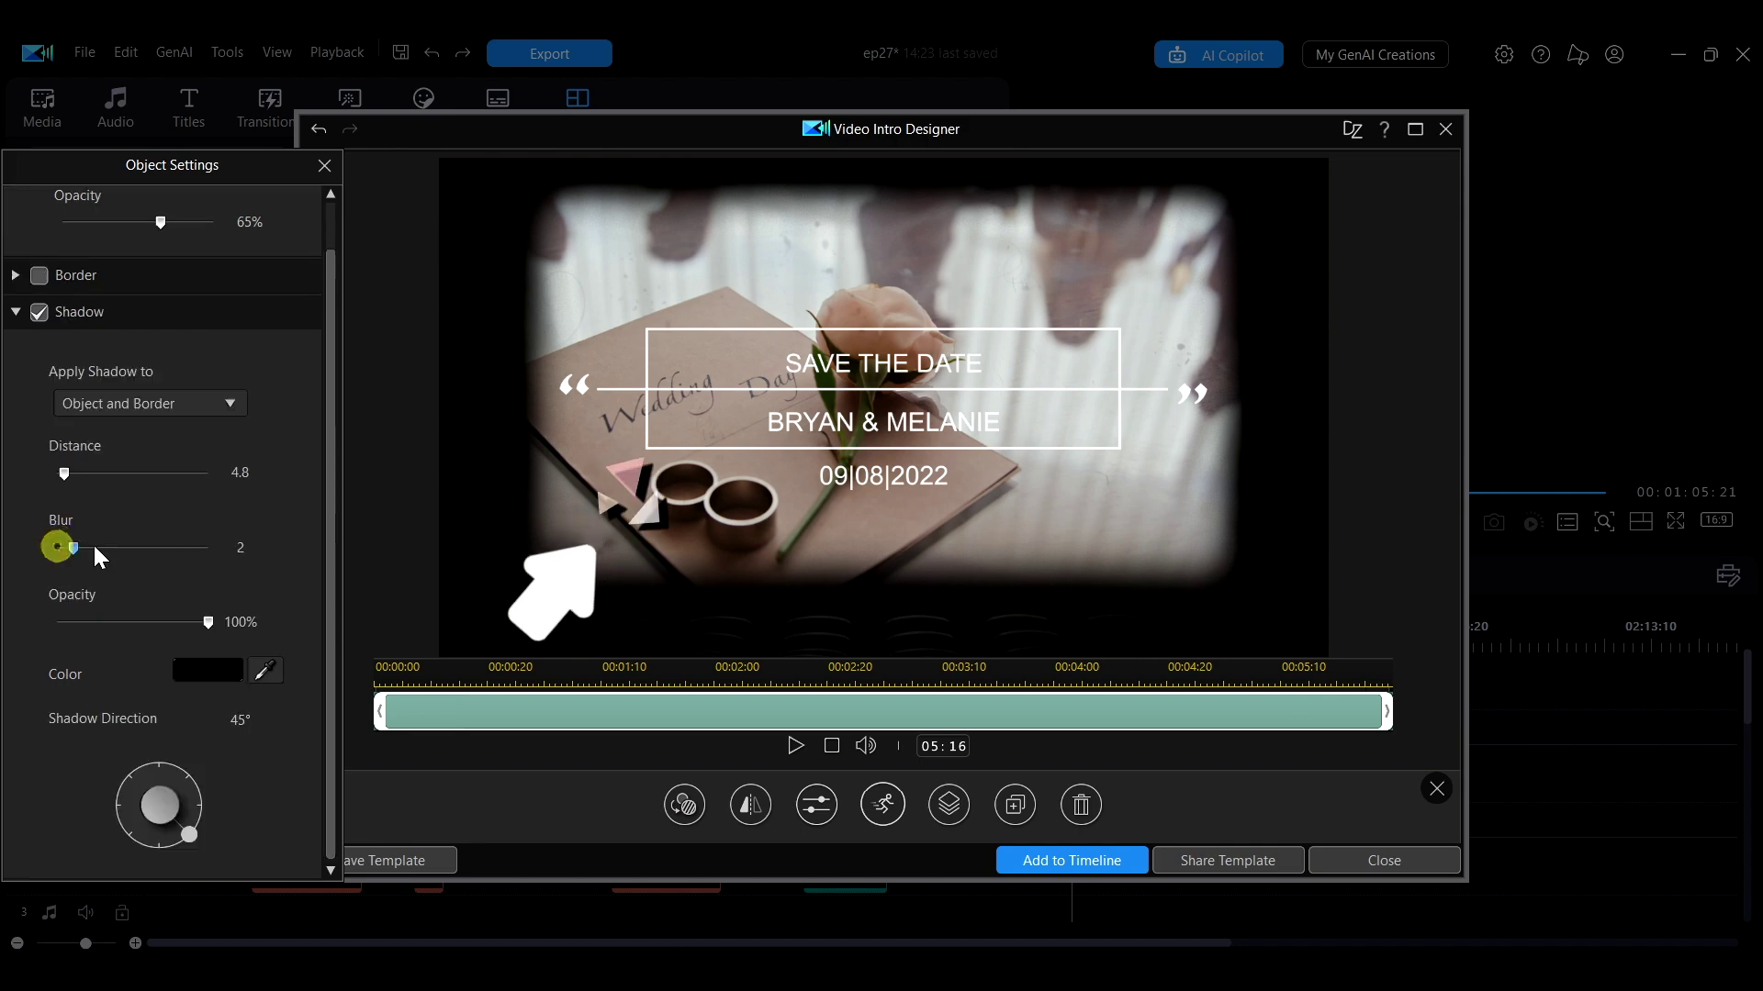
mouse_move(91, 543)
mouse_down()
mouse_move(191, 530)
mouse_move(62, 542)
mouse_up()
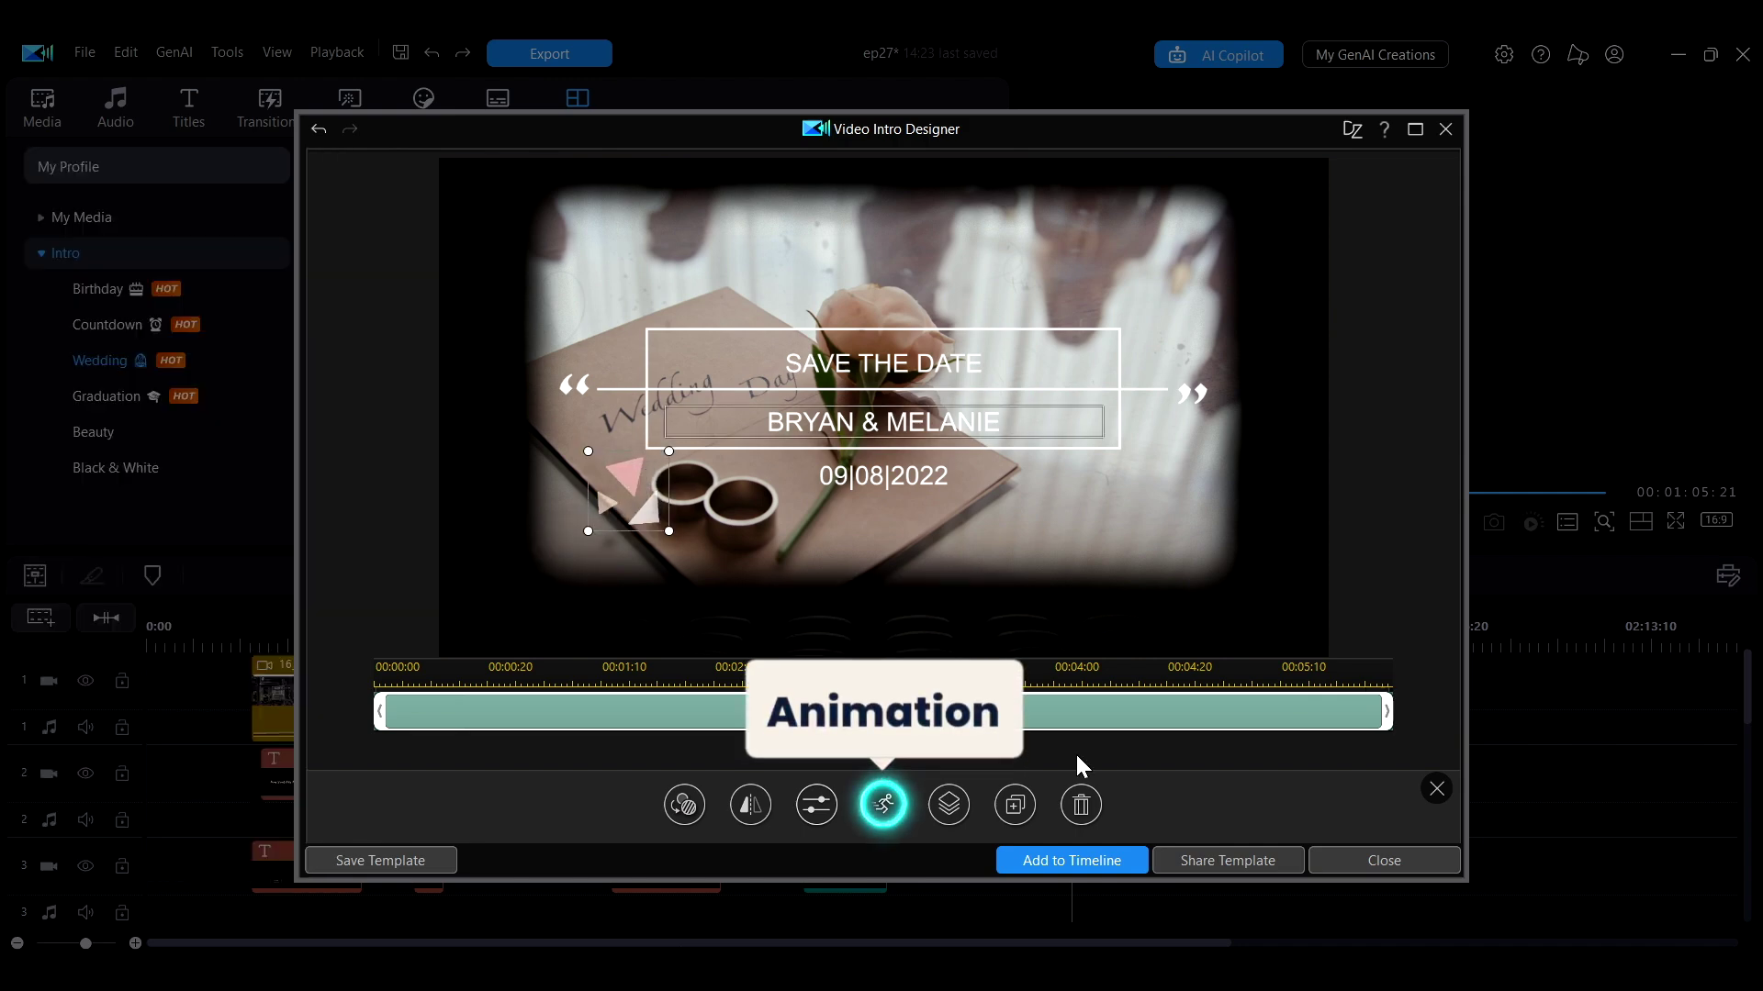
Animate the triangle decoration with Brush_19, lengthen its entrance animation, and preview it.
click(883, 804)
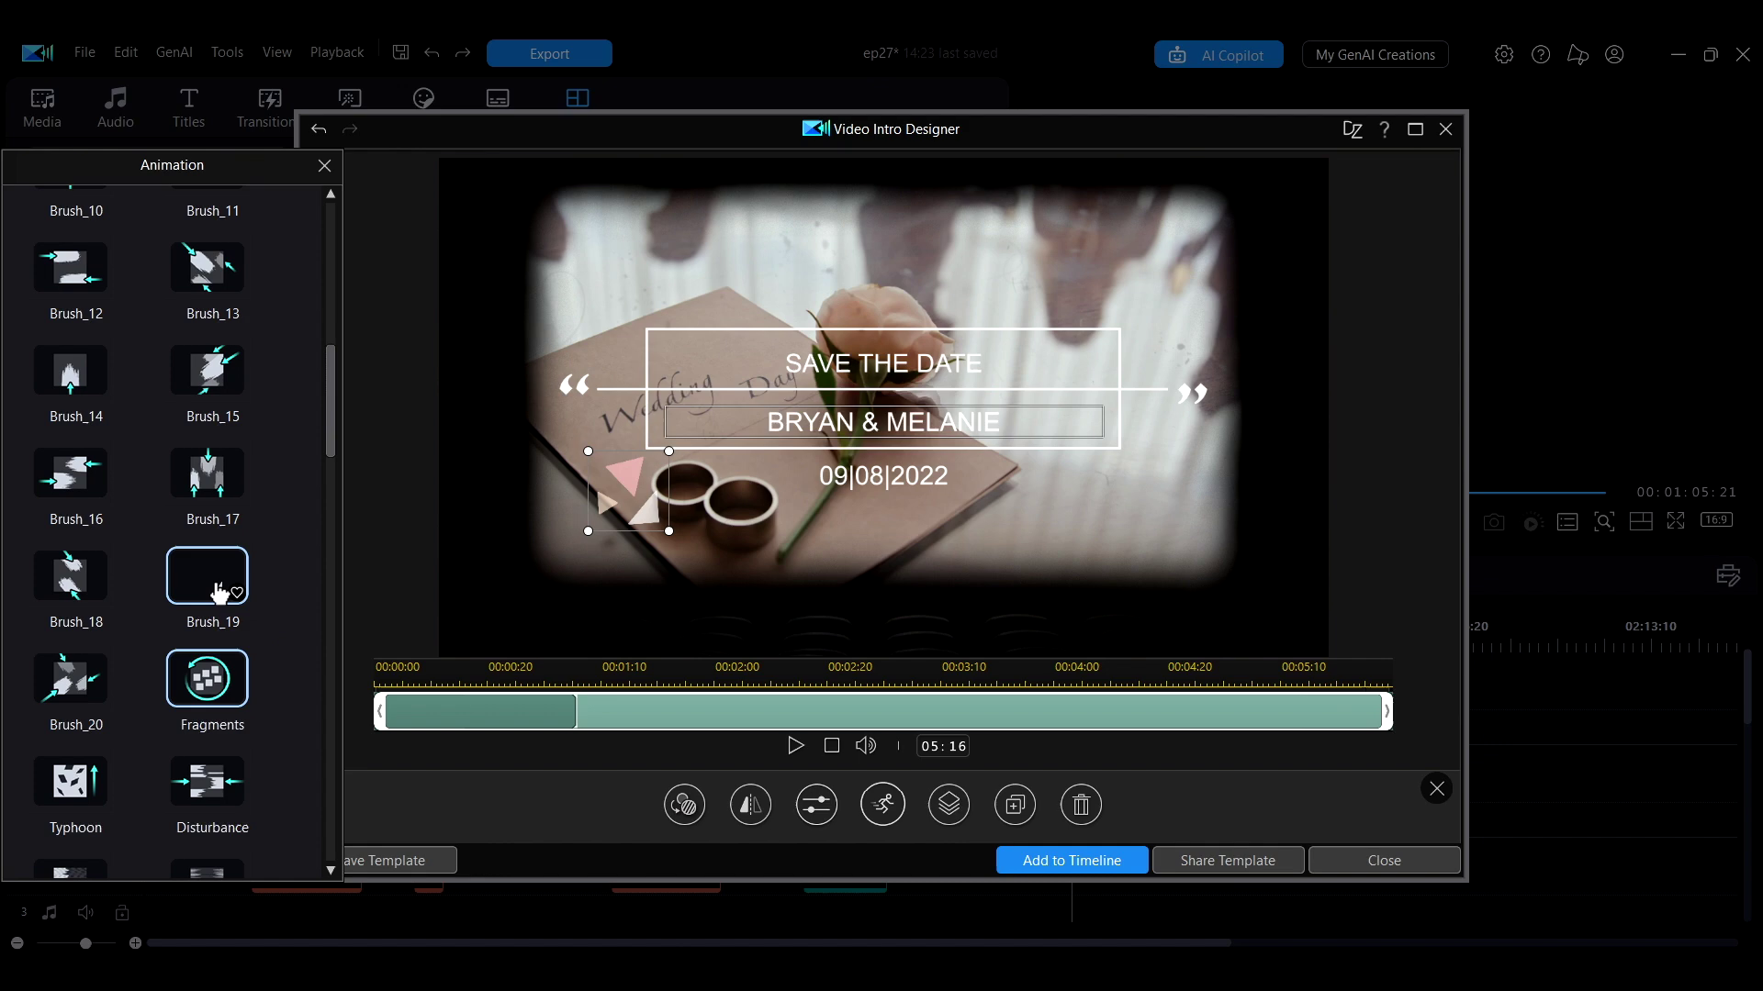
click(218, 592)
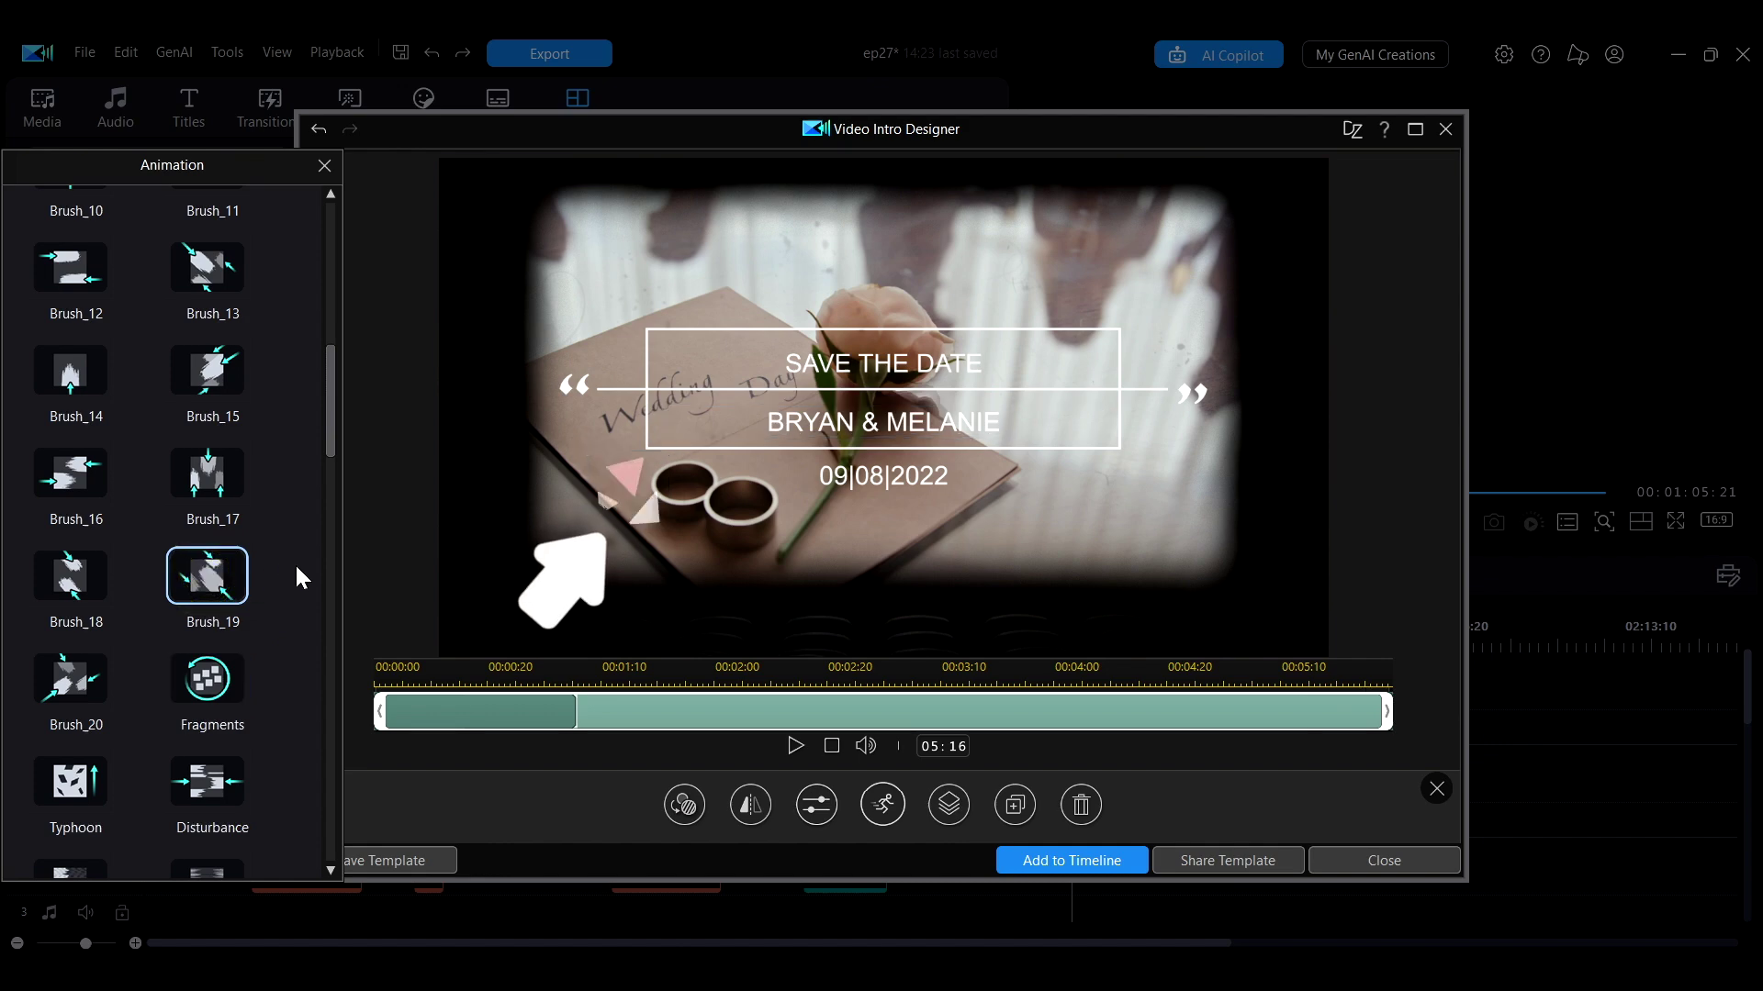
drag(575, 710, 765, 707)
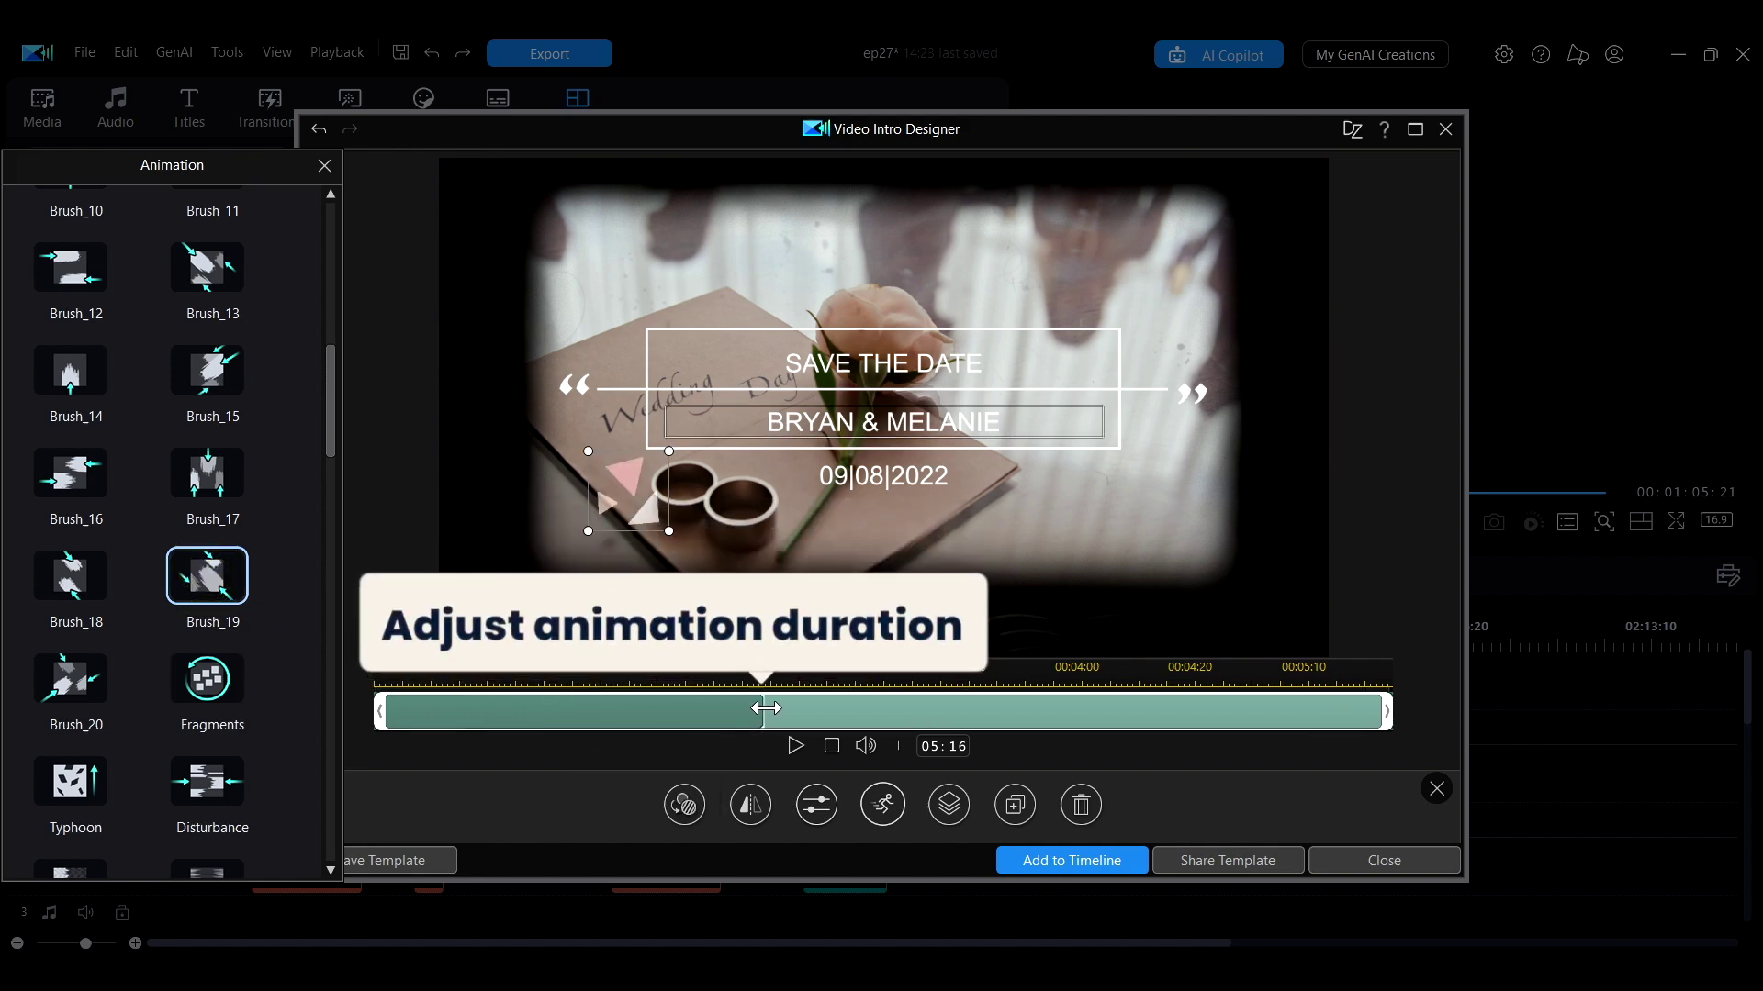
click(795, 745)
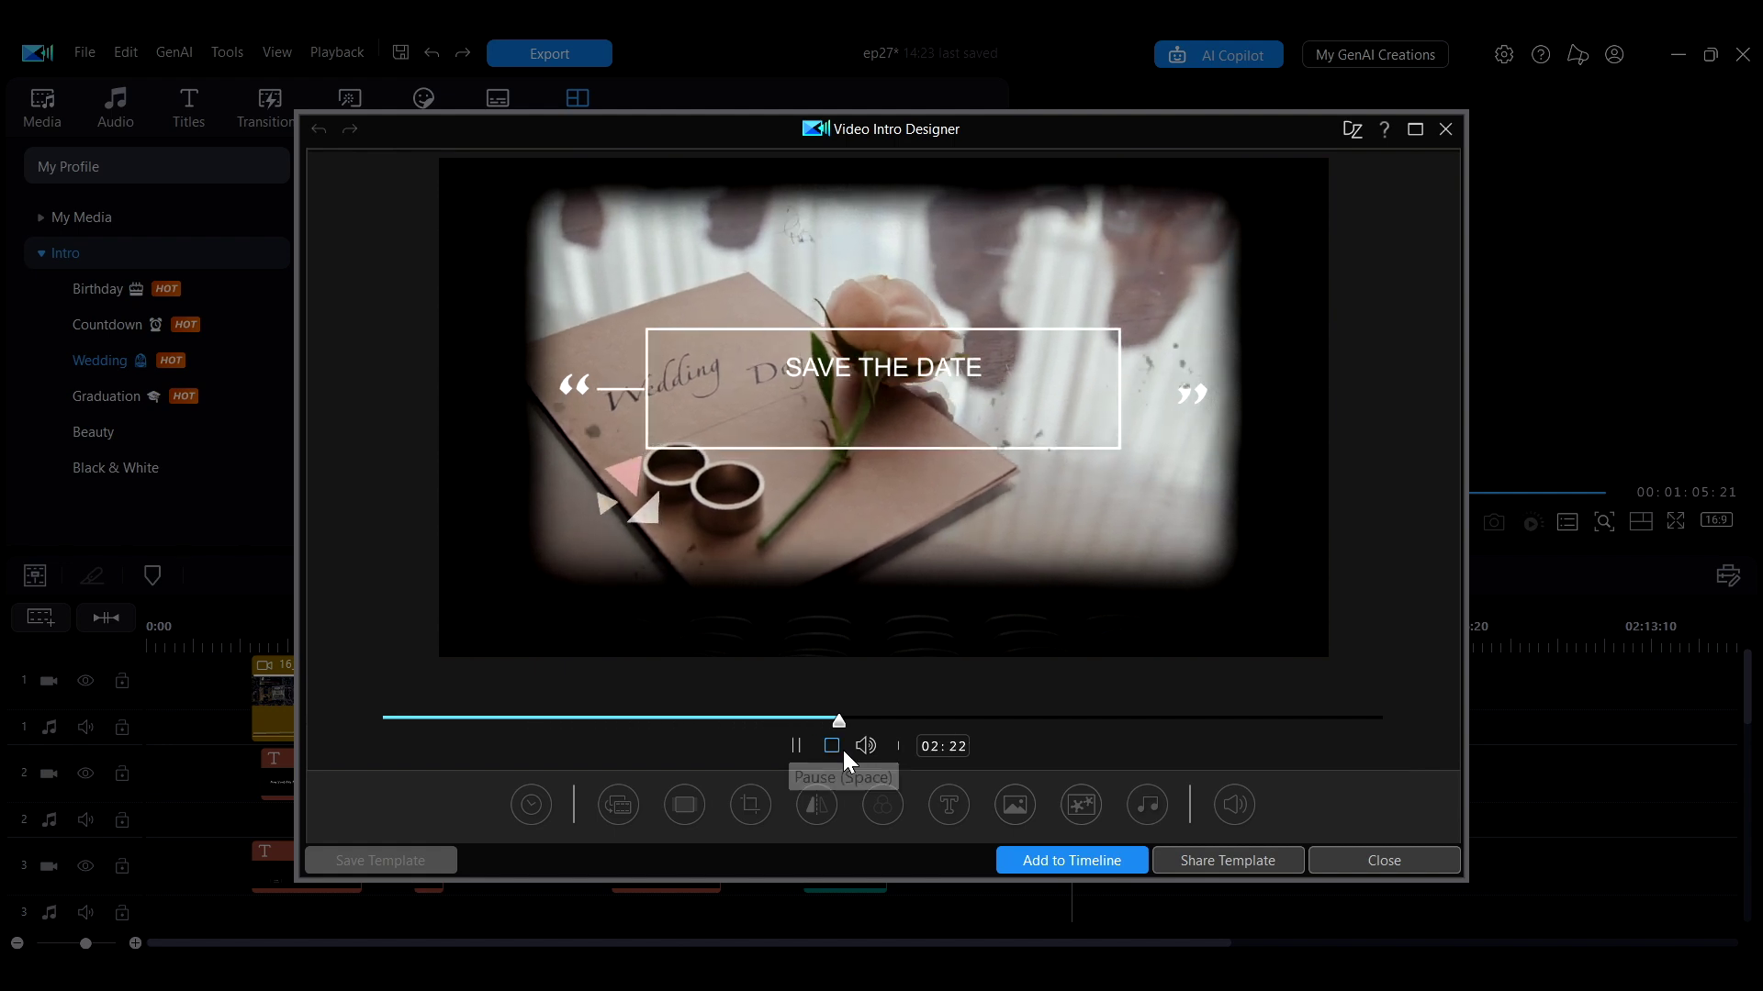
Duplicate the triangle decoration as a test, then delete the copy.
click(831, 746)
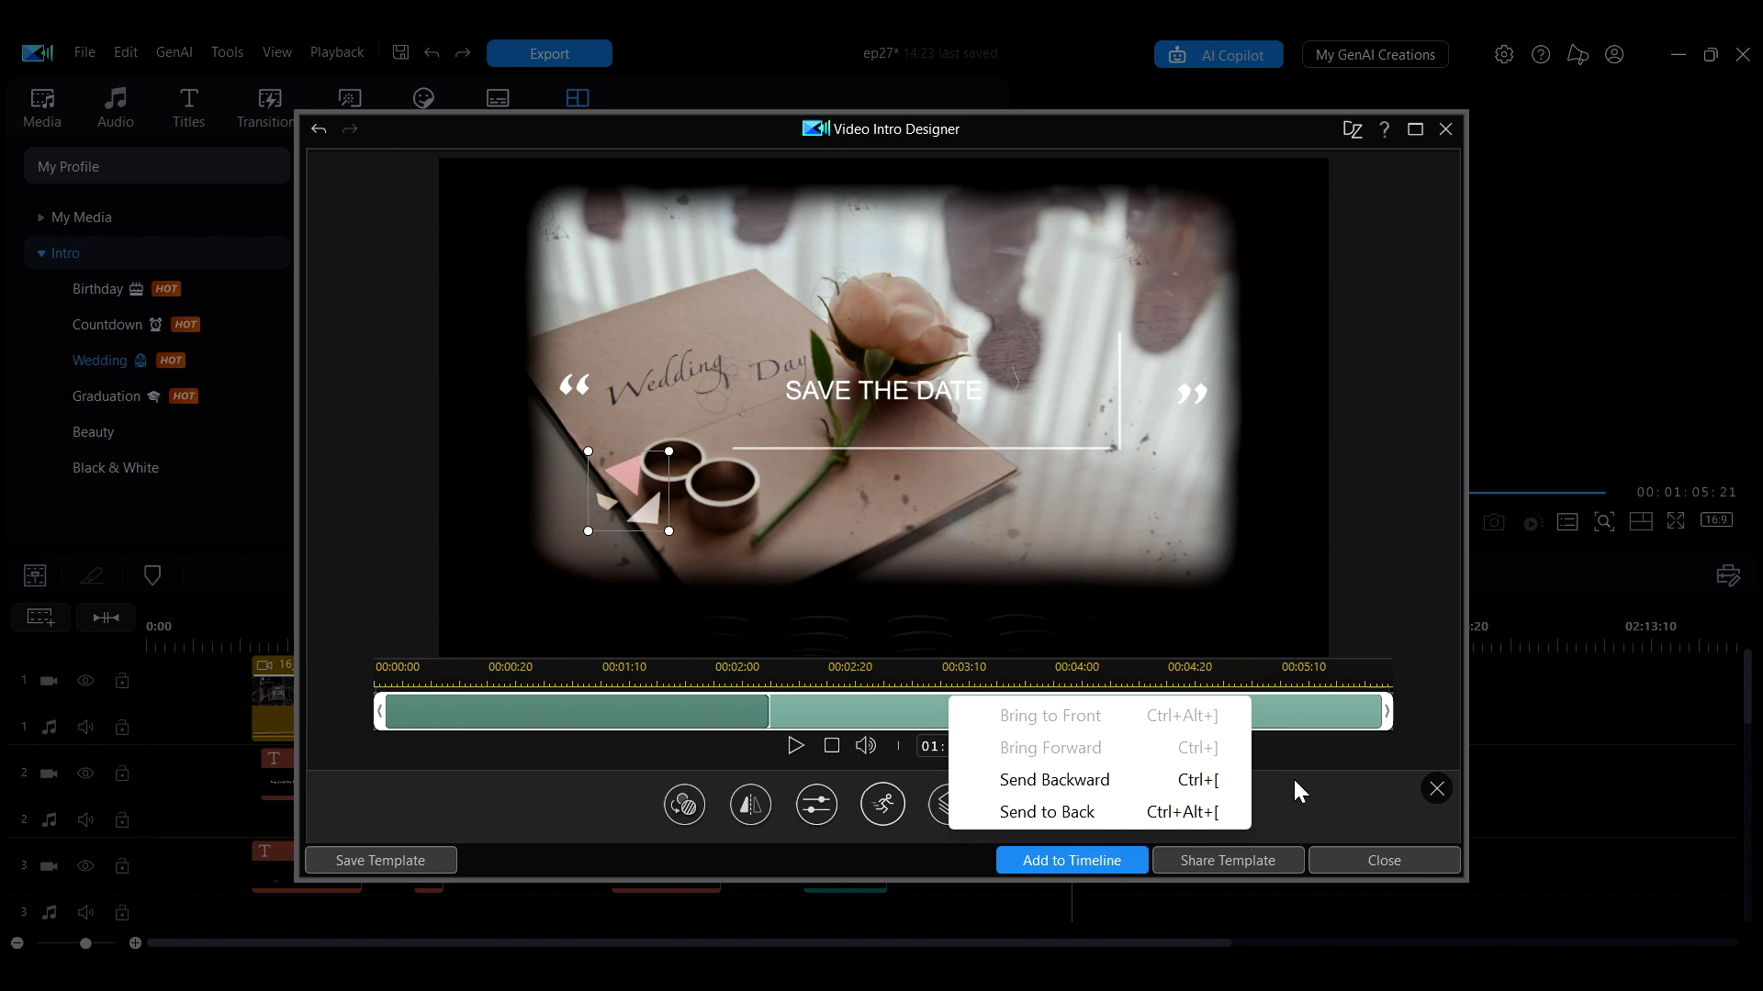
click(1014, 804)
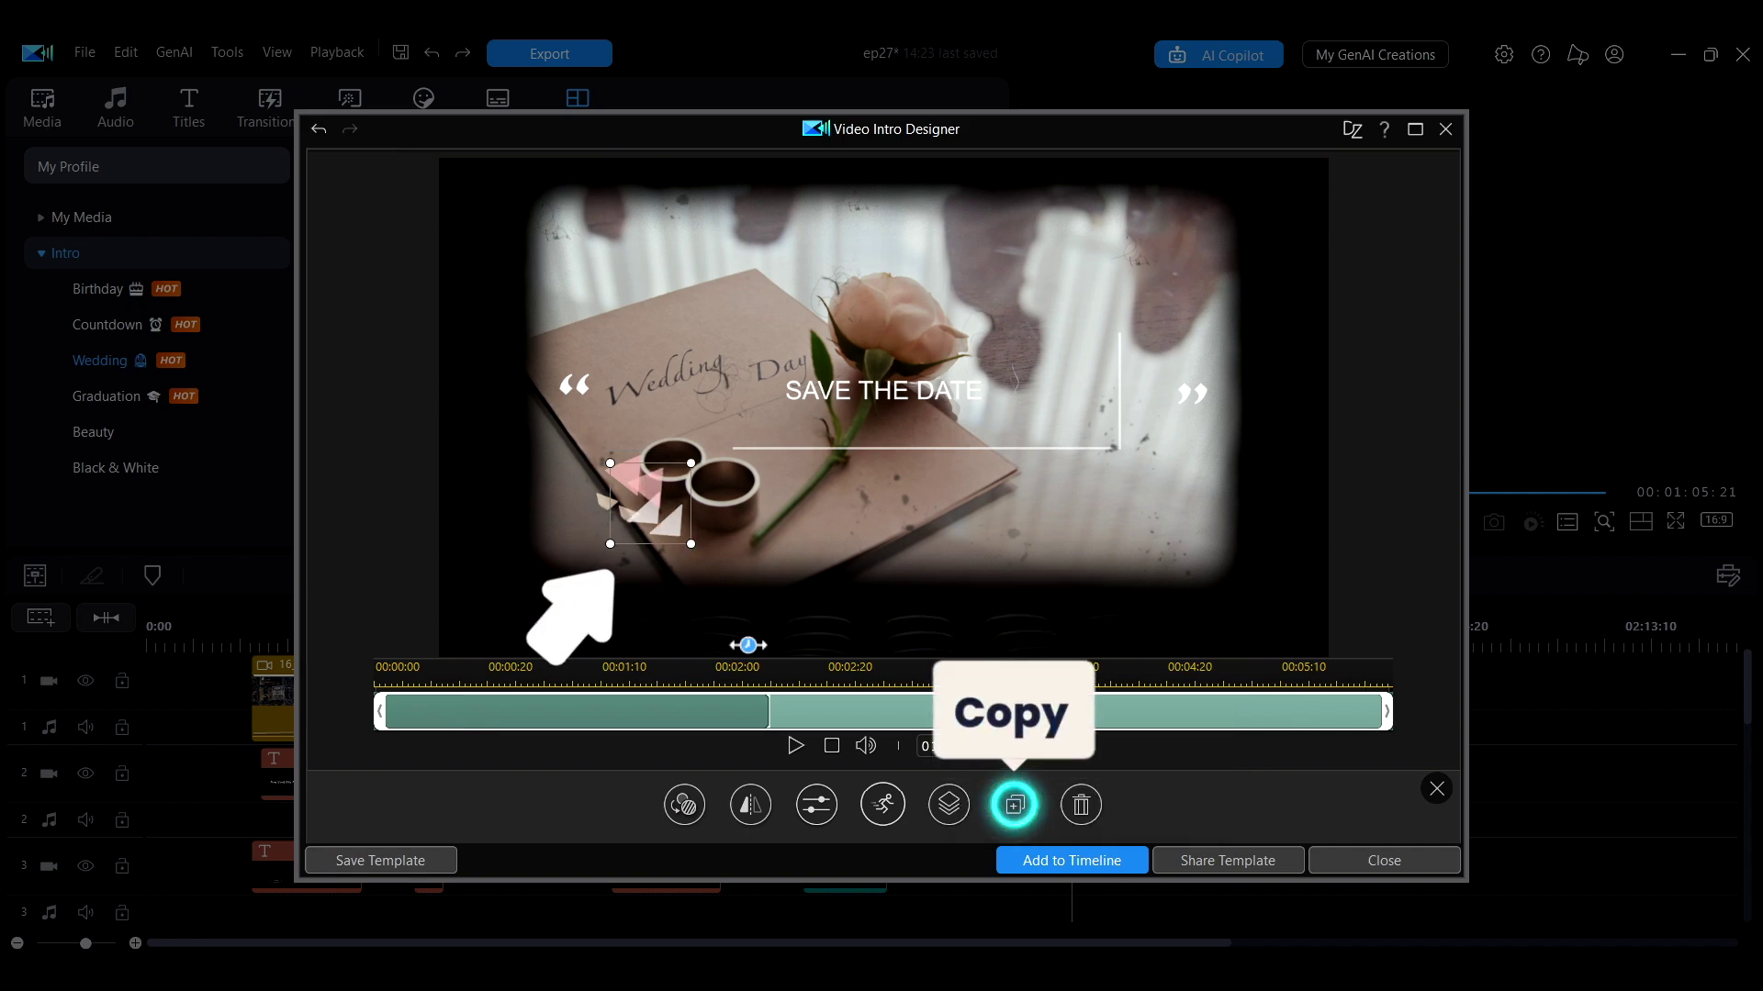
click(1080, 804)
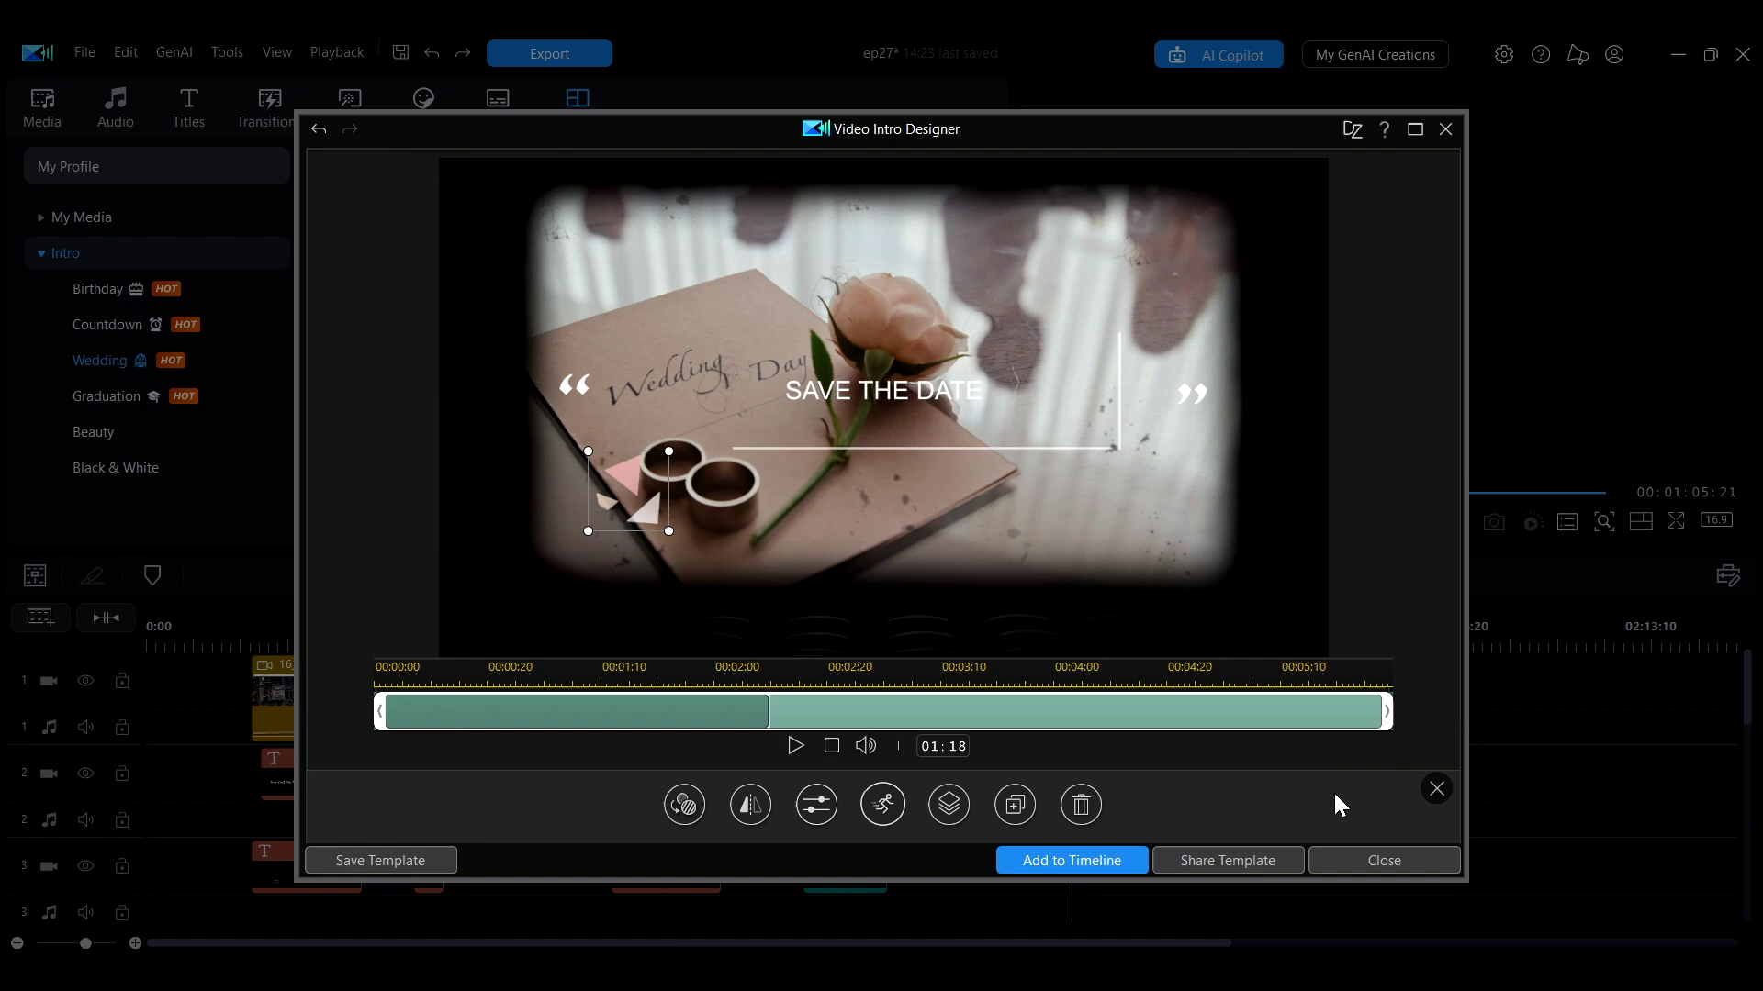
Change the SAVE THE DATE heading text to 'The Best Day'.
click(1438, 789)
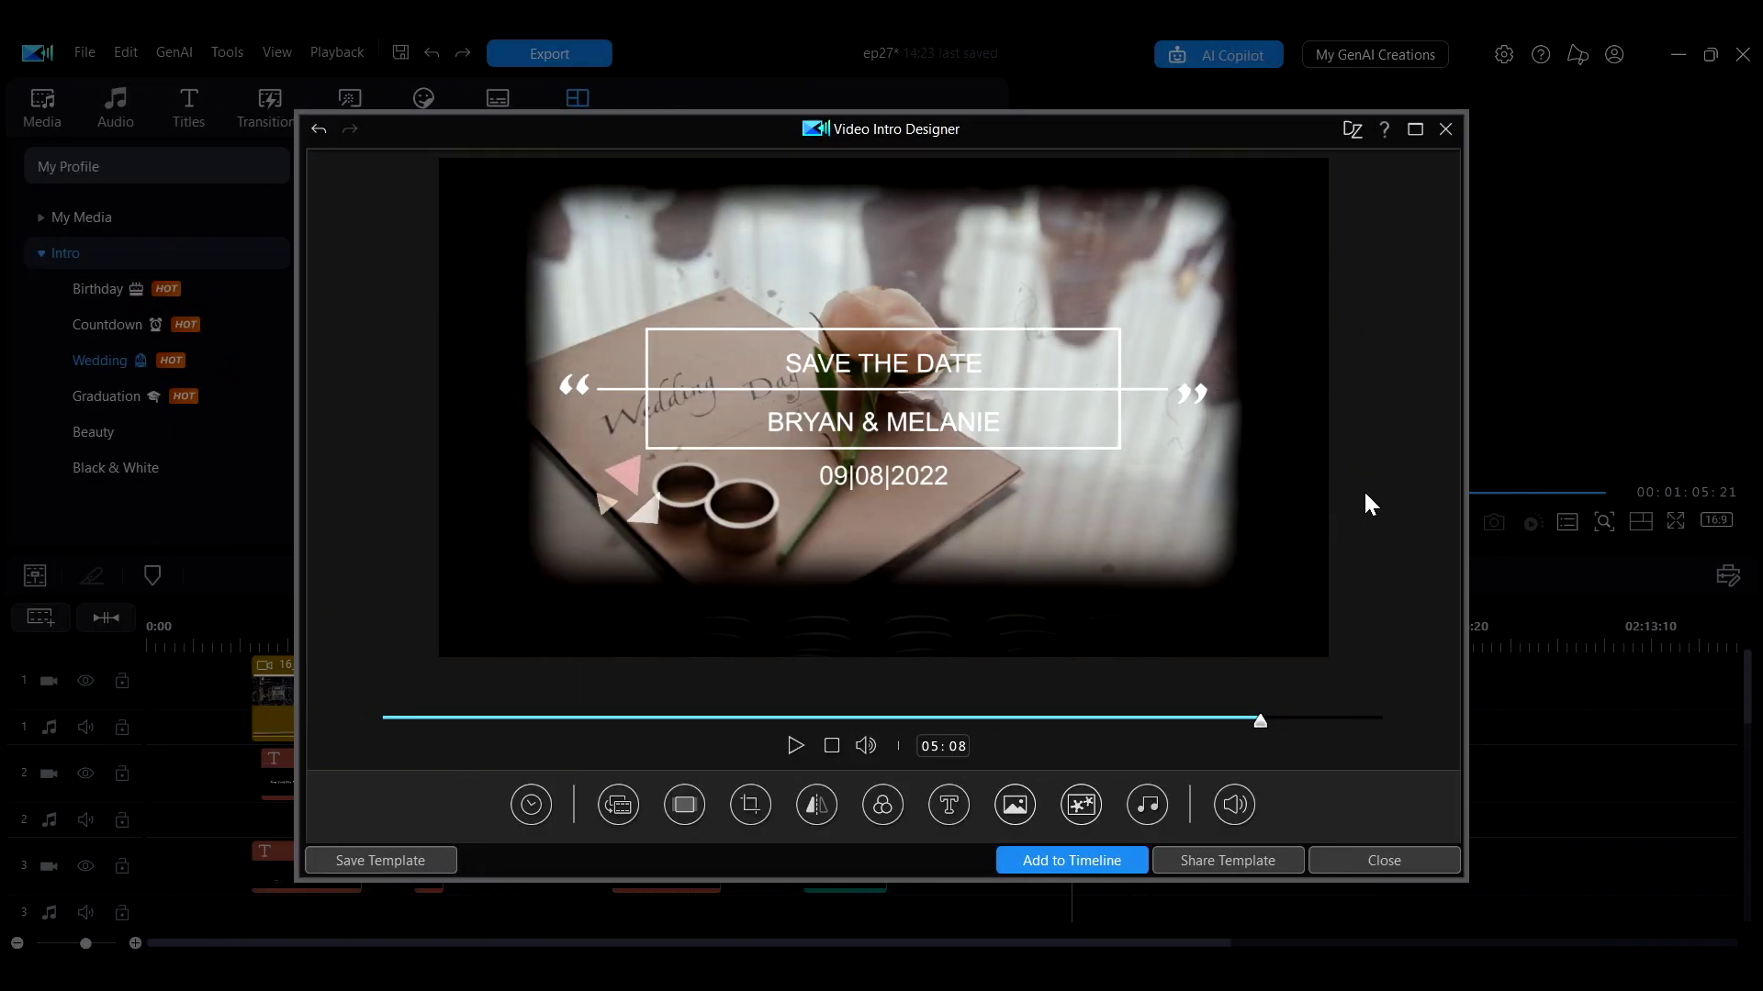
double_click(905, 361)
text(The Best Day)
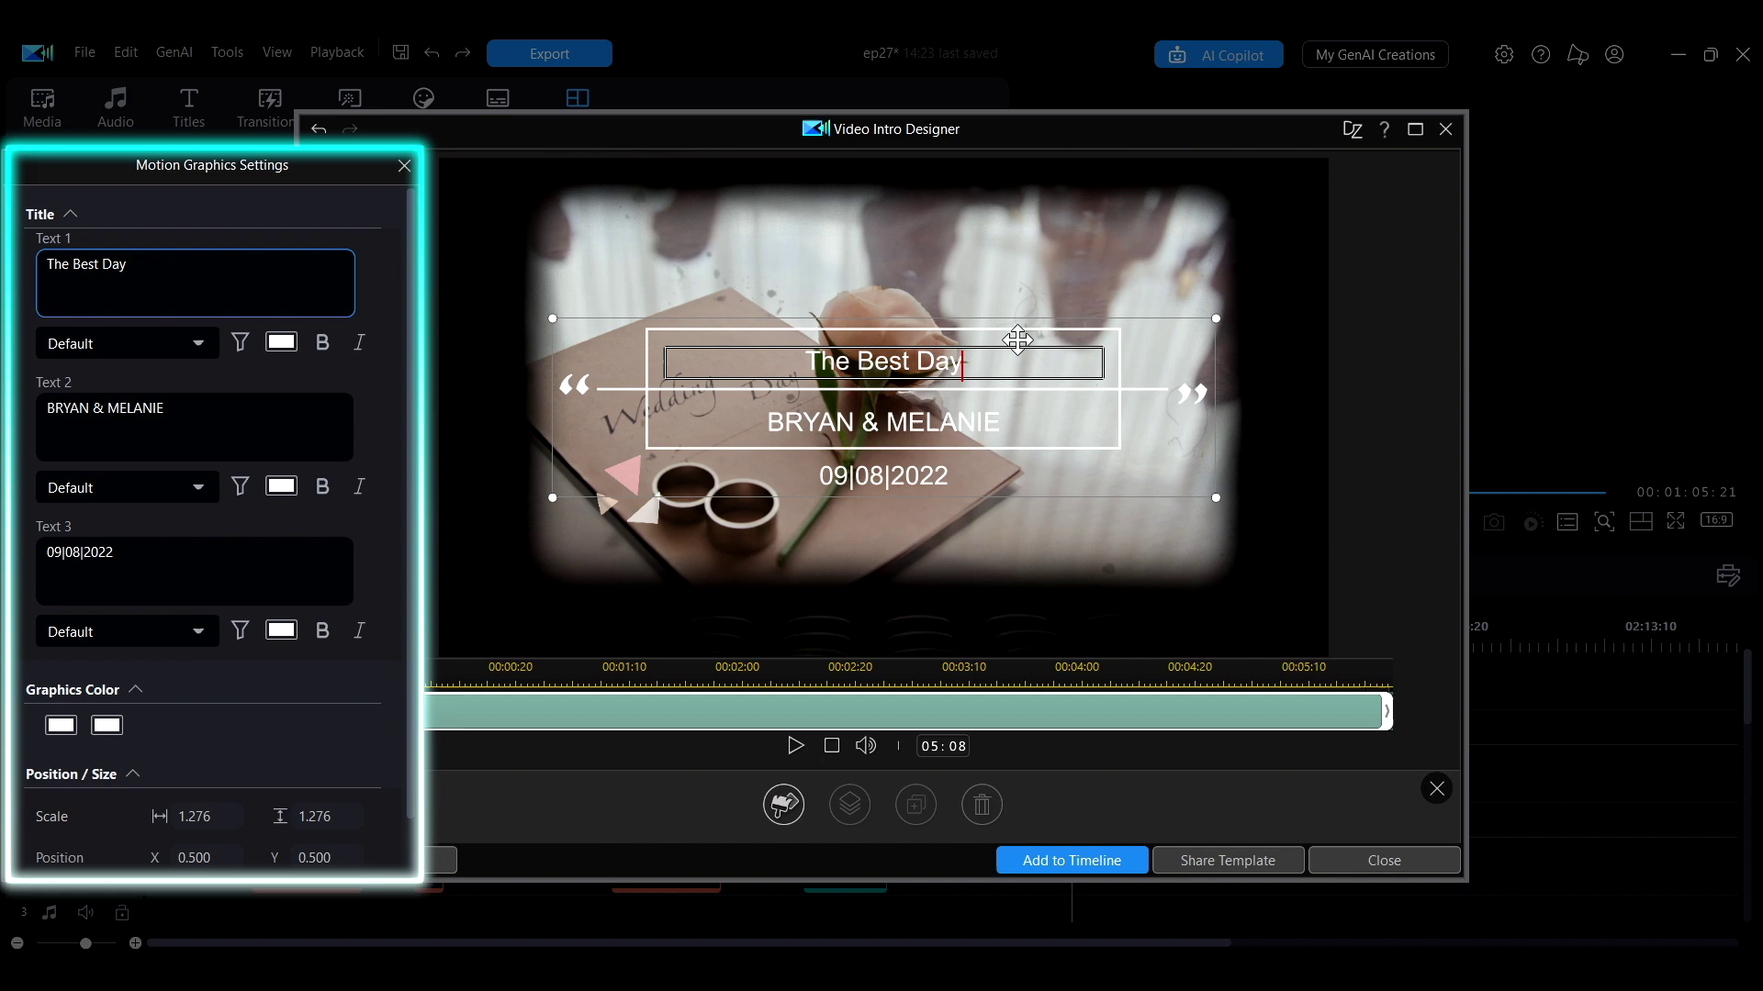
Set the heading font to Abril Fatface and the names line to Caveat.
click(128, 343)
click(120, 633)
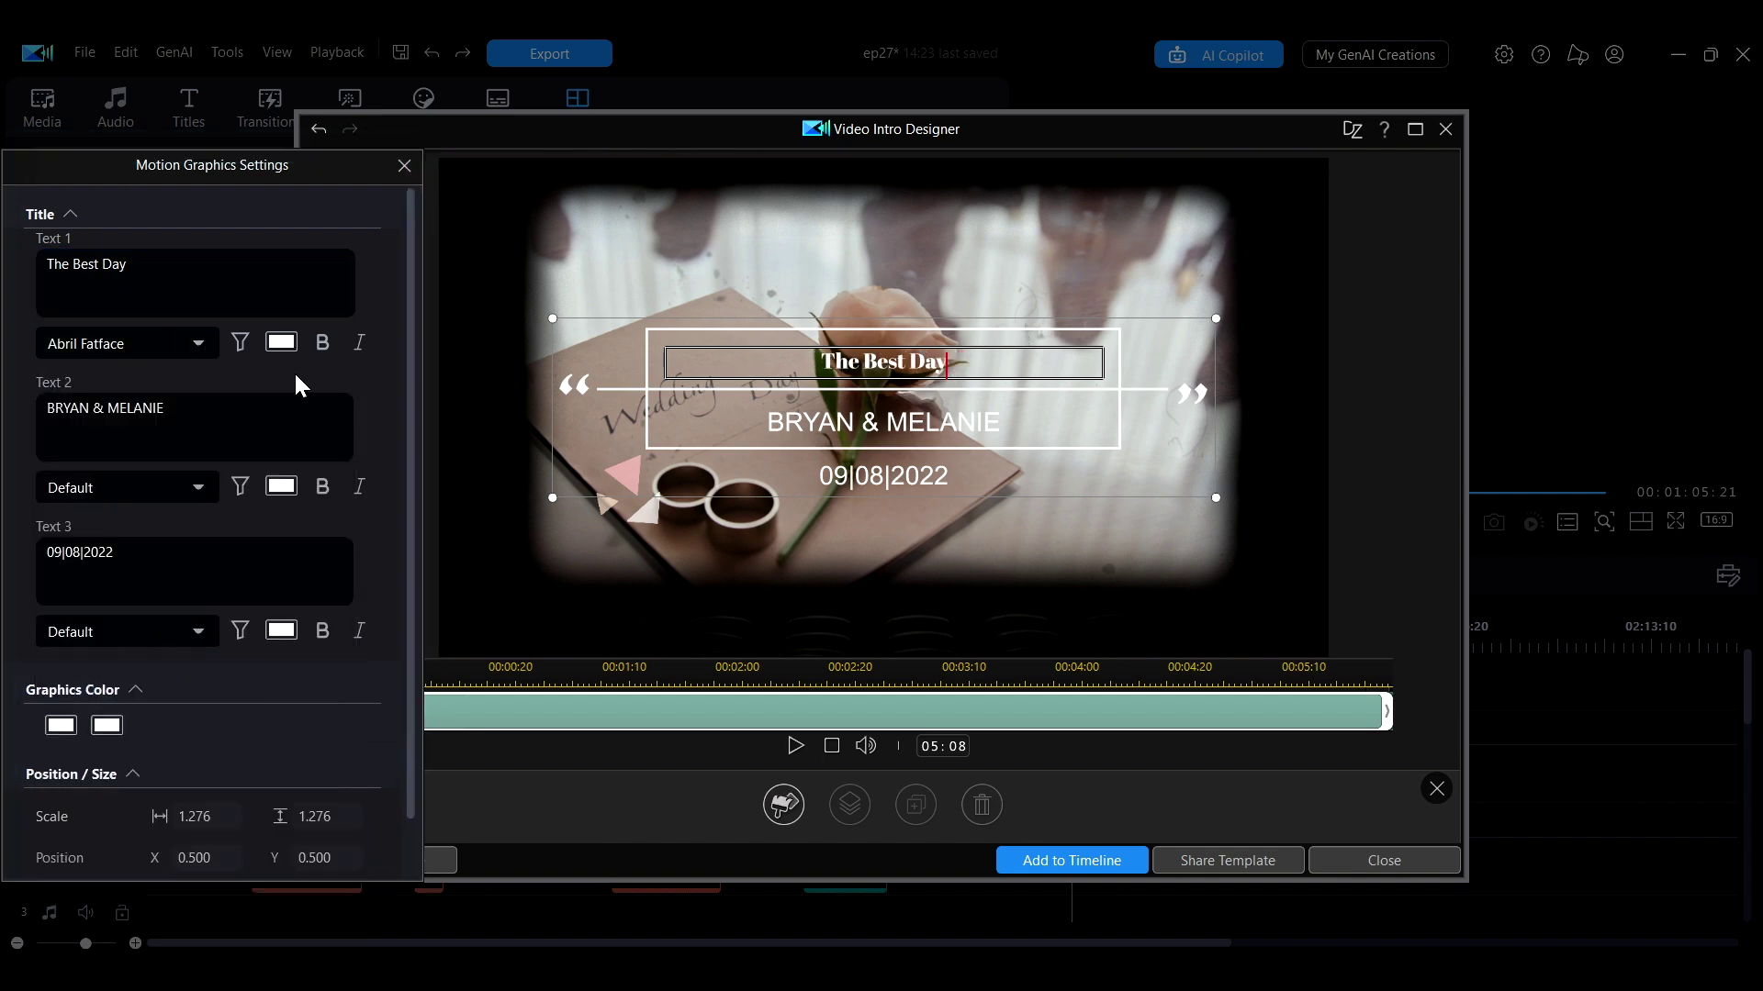
click(127, 487)
scroll(198, 331, down, 10)
click(134, 173)
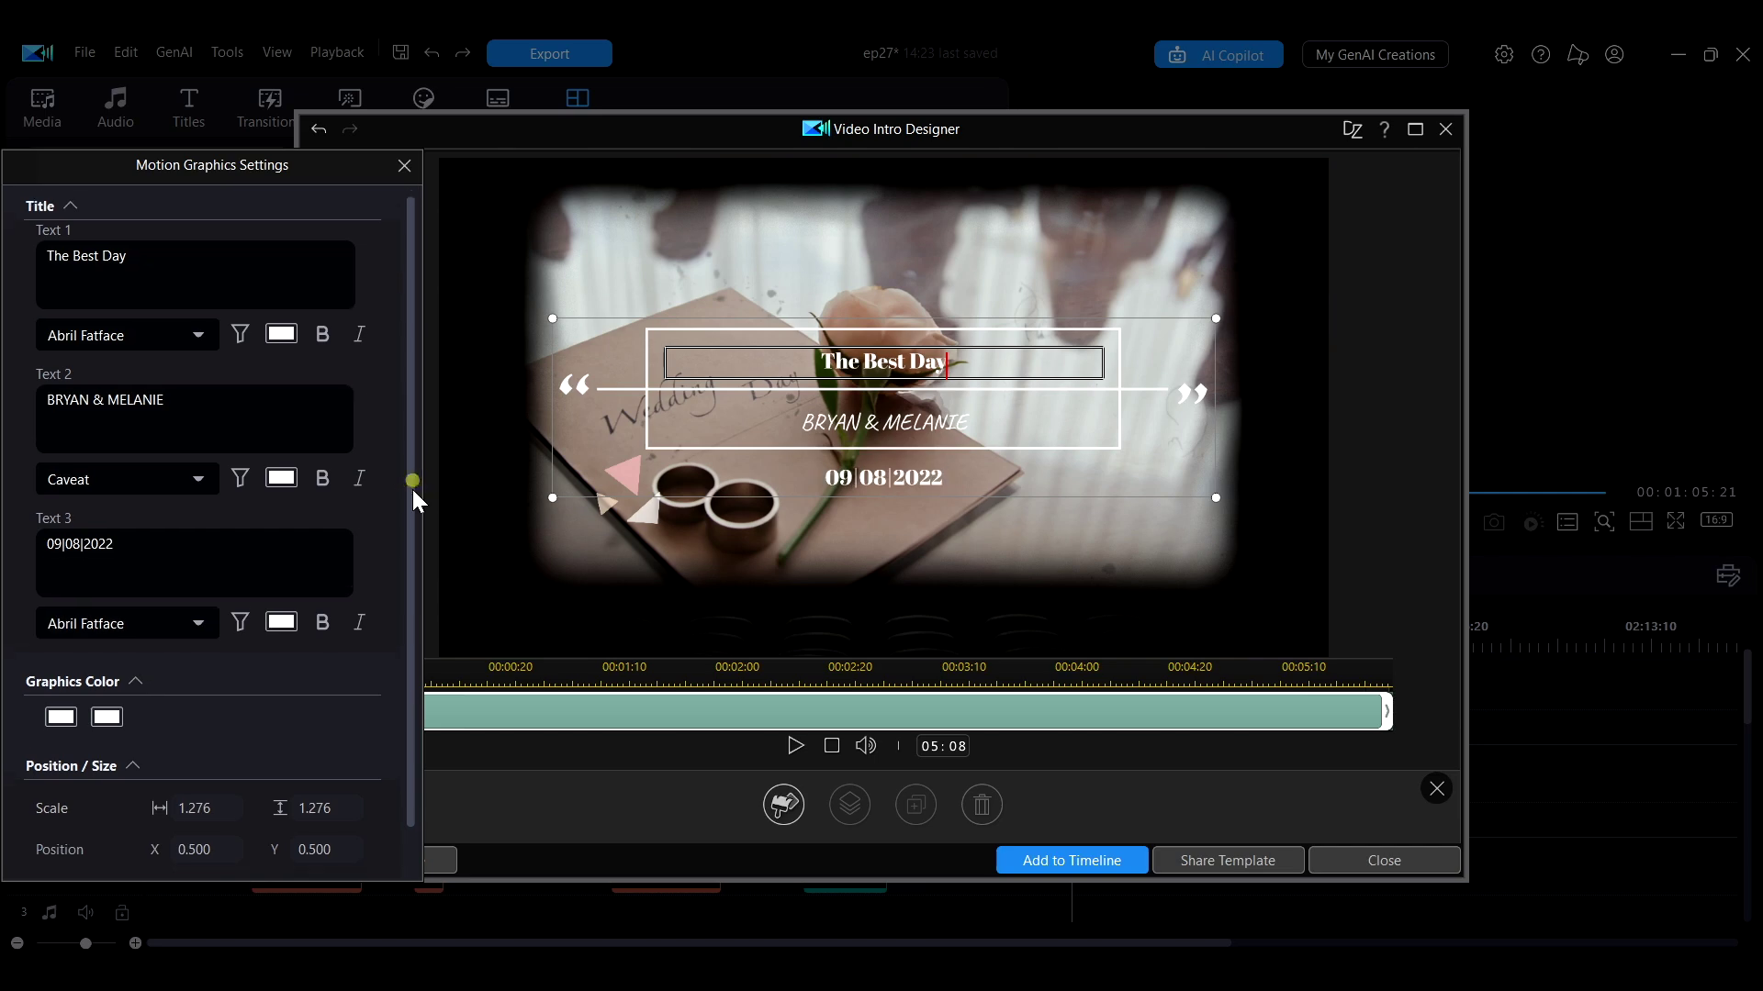
drag(411, 488, 421, 564)
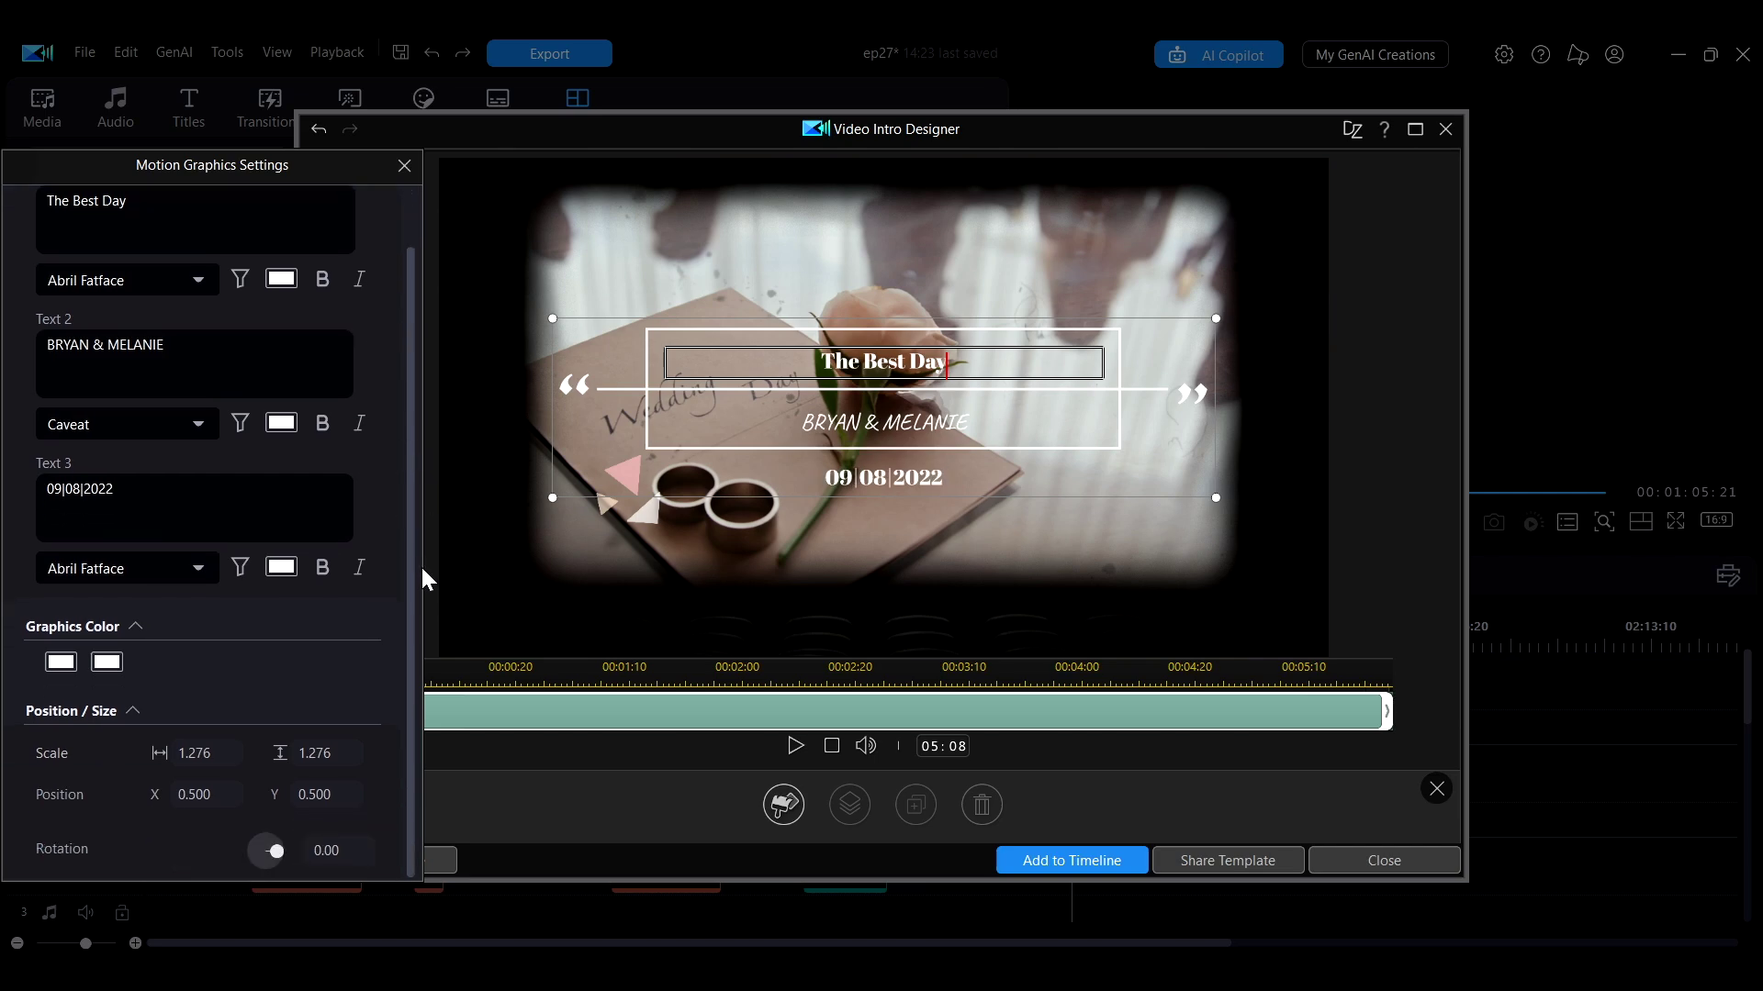
Make the quote-mark graphics pink and undo a stray position change.
click(61, 661)
click(180, 275)
click(315, 385)
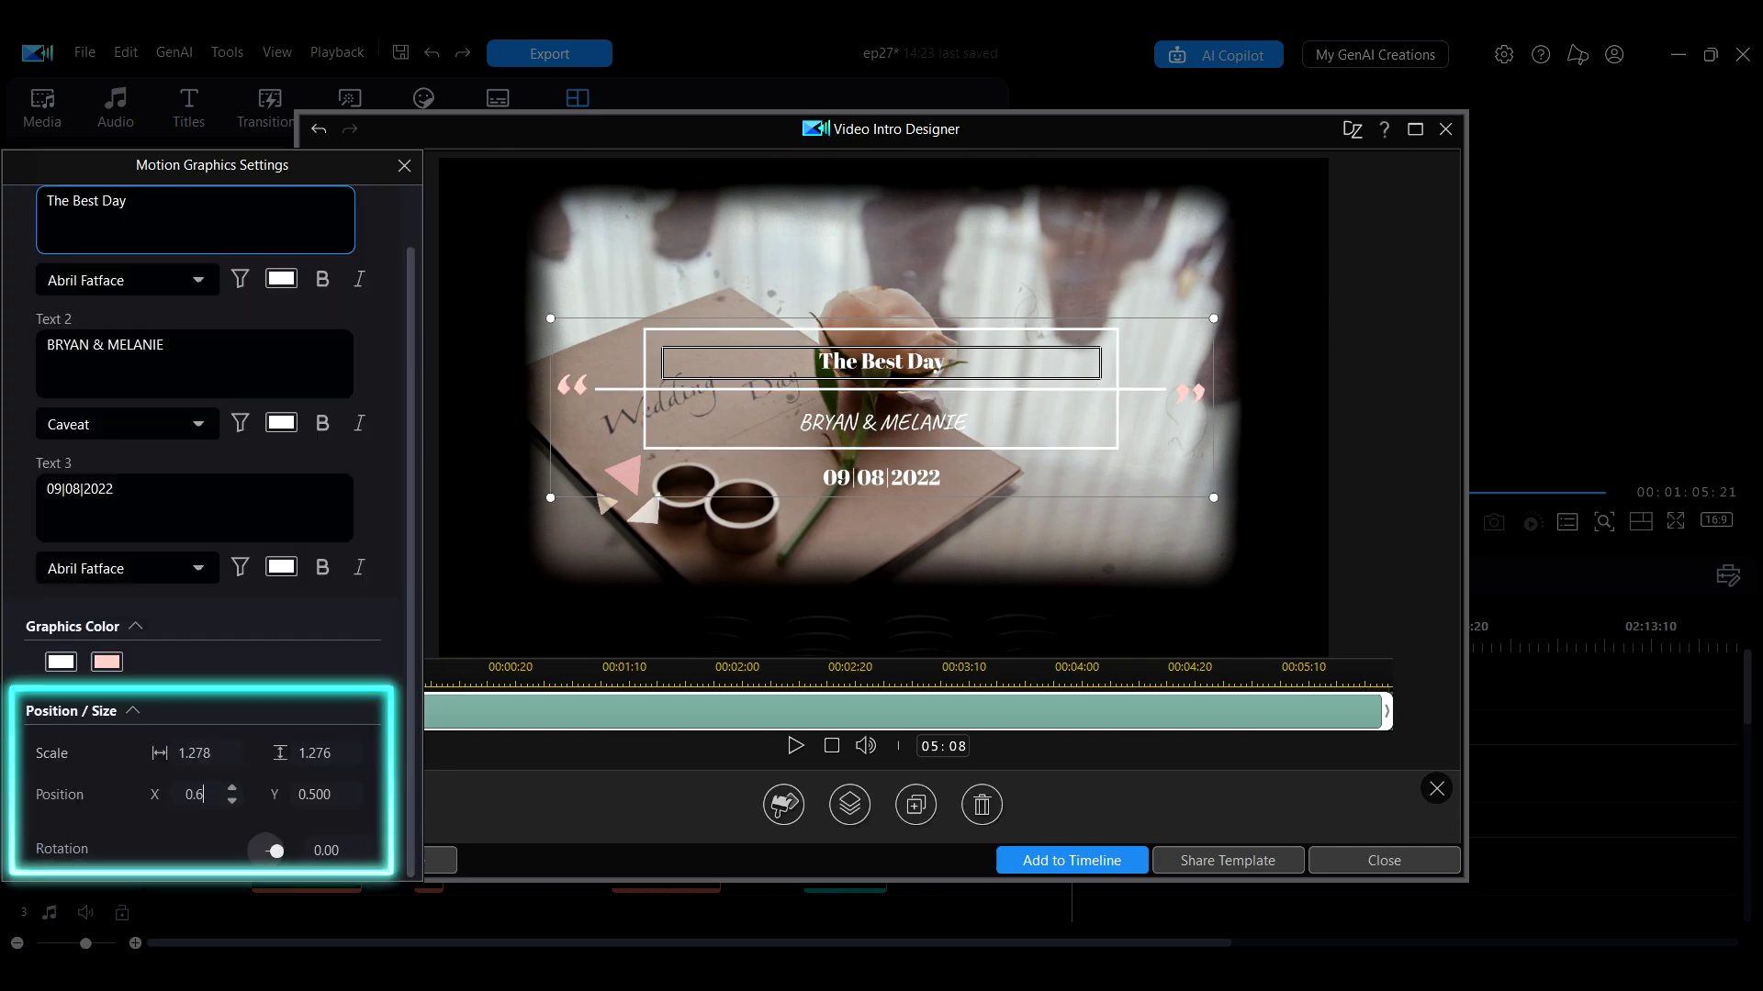
key(ctrl+z)
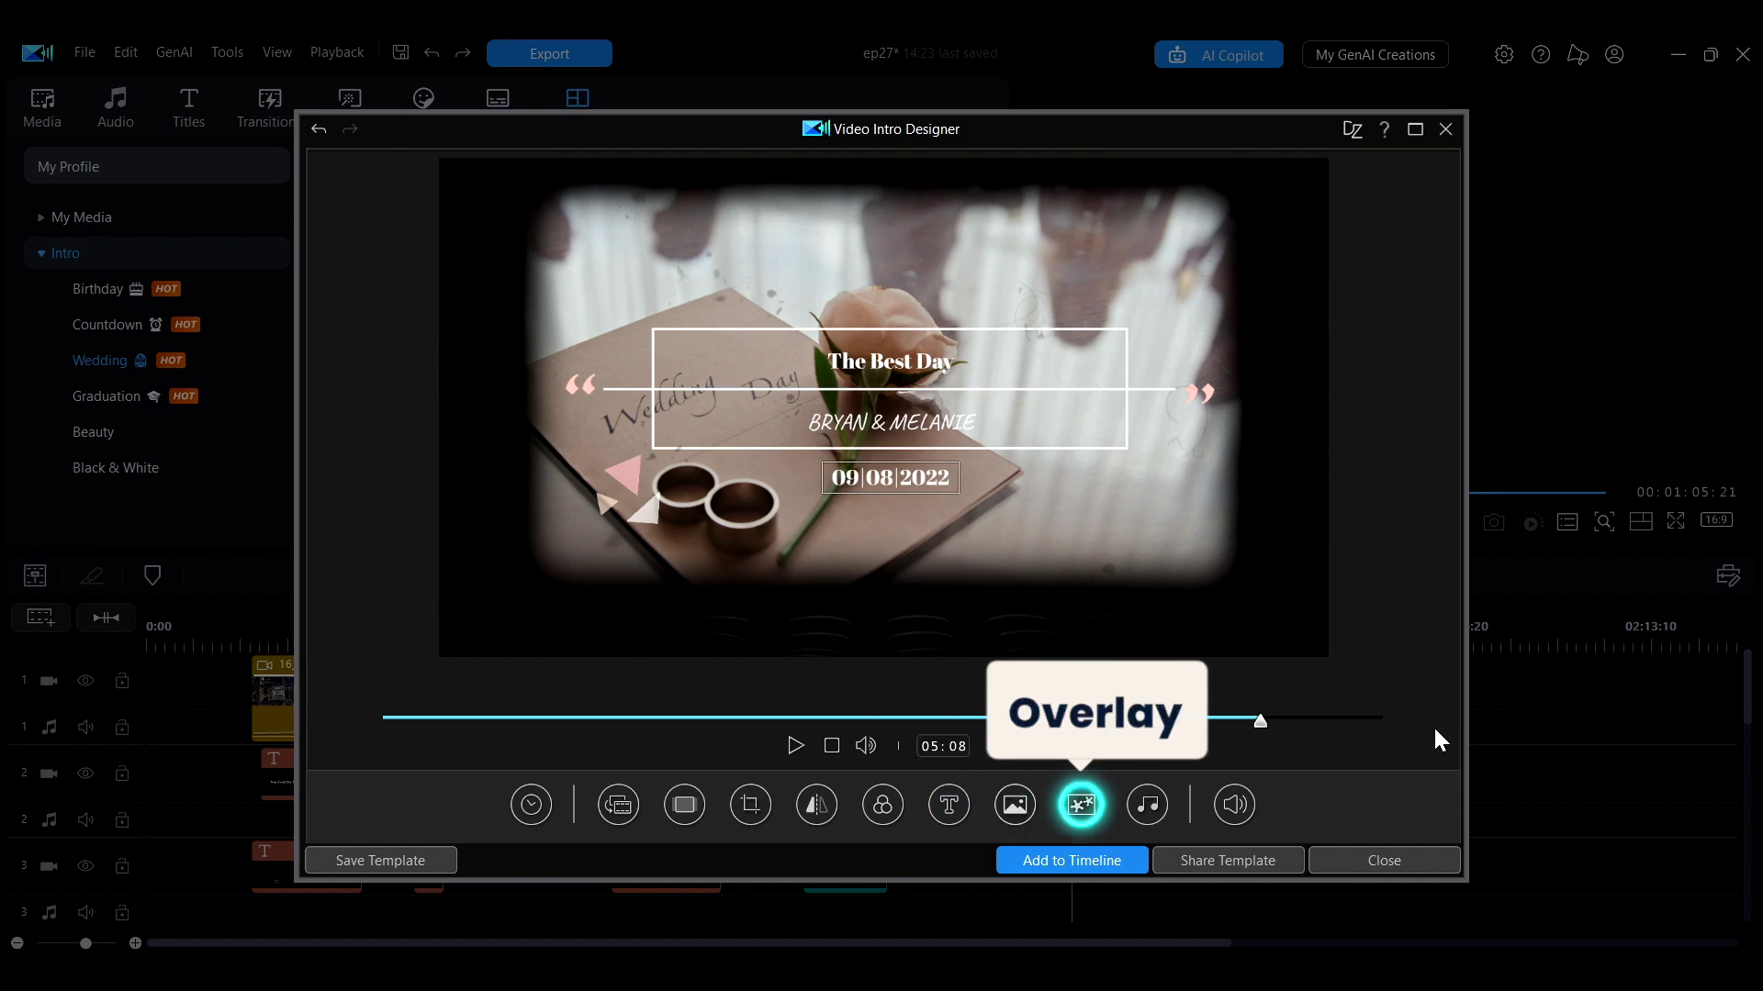
Add a new text object reading 'Welcome' to the intro.
click(950, 808)
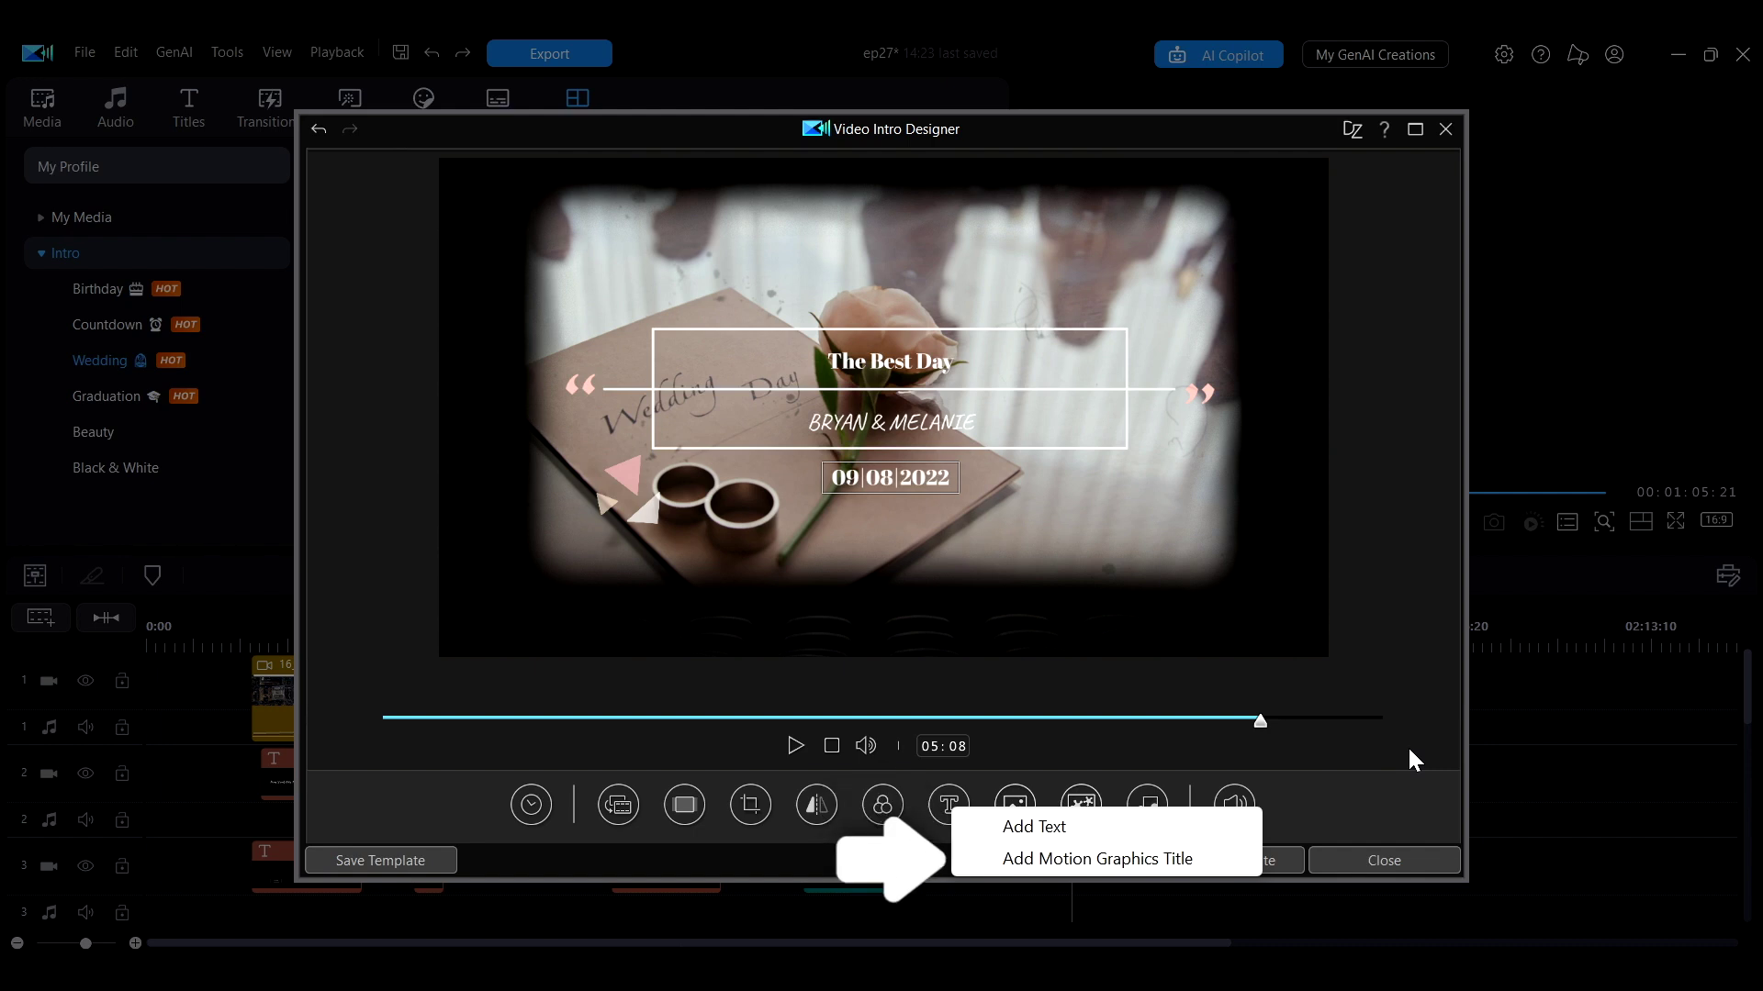
click(1224, 825)
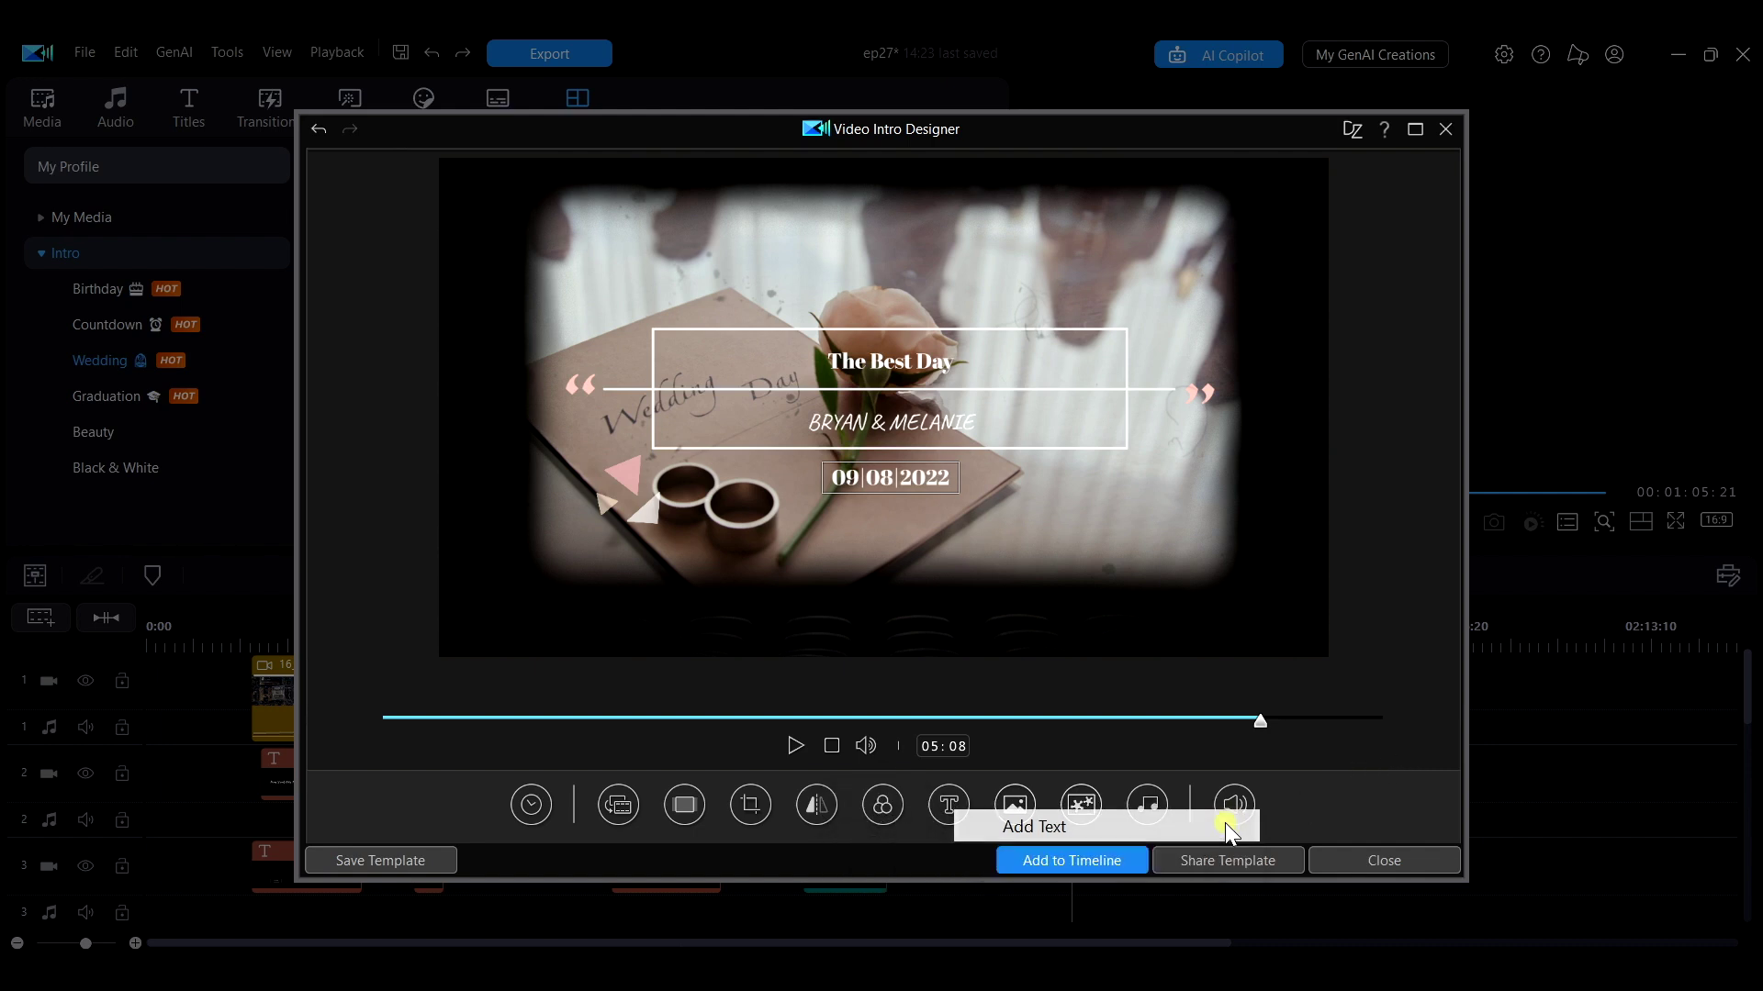
double_click(967, 427)
text(Welcome)
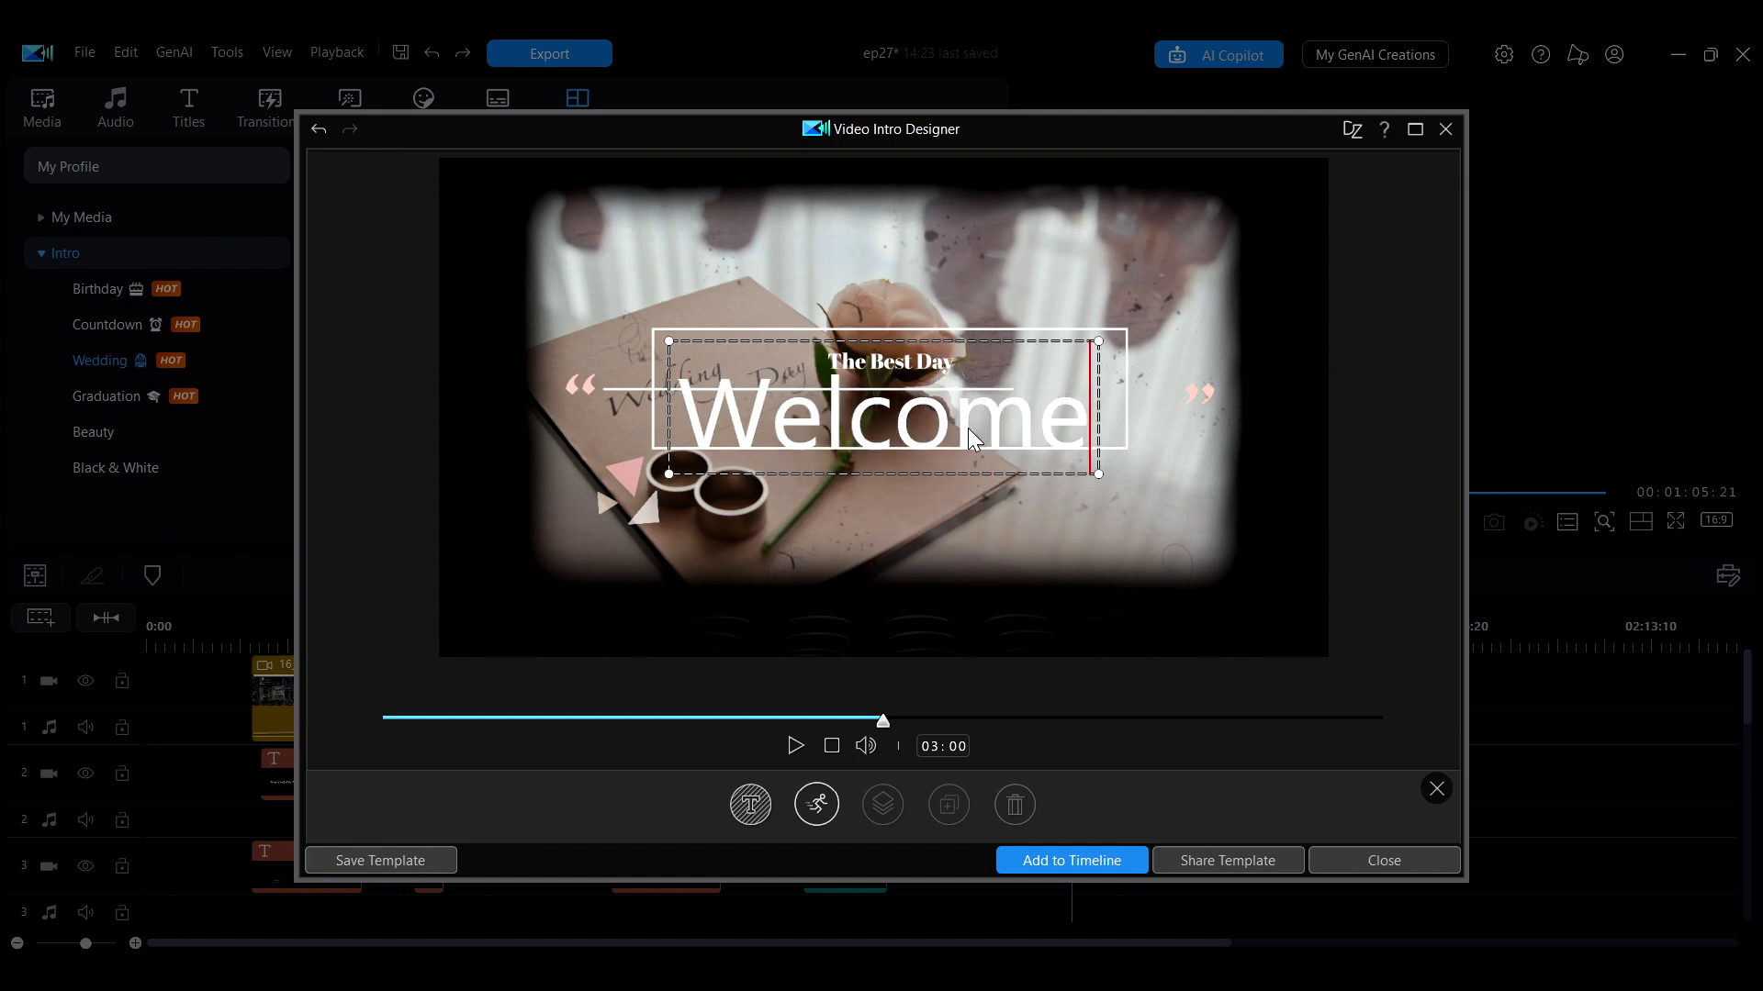
Format Welcome as size 24 Segoe UI Black and move it to the frame bottom.
double_click(967, 428)
click(1468, 283)
click(1418, 309)
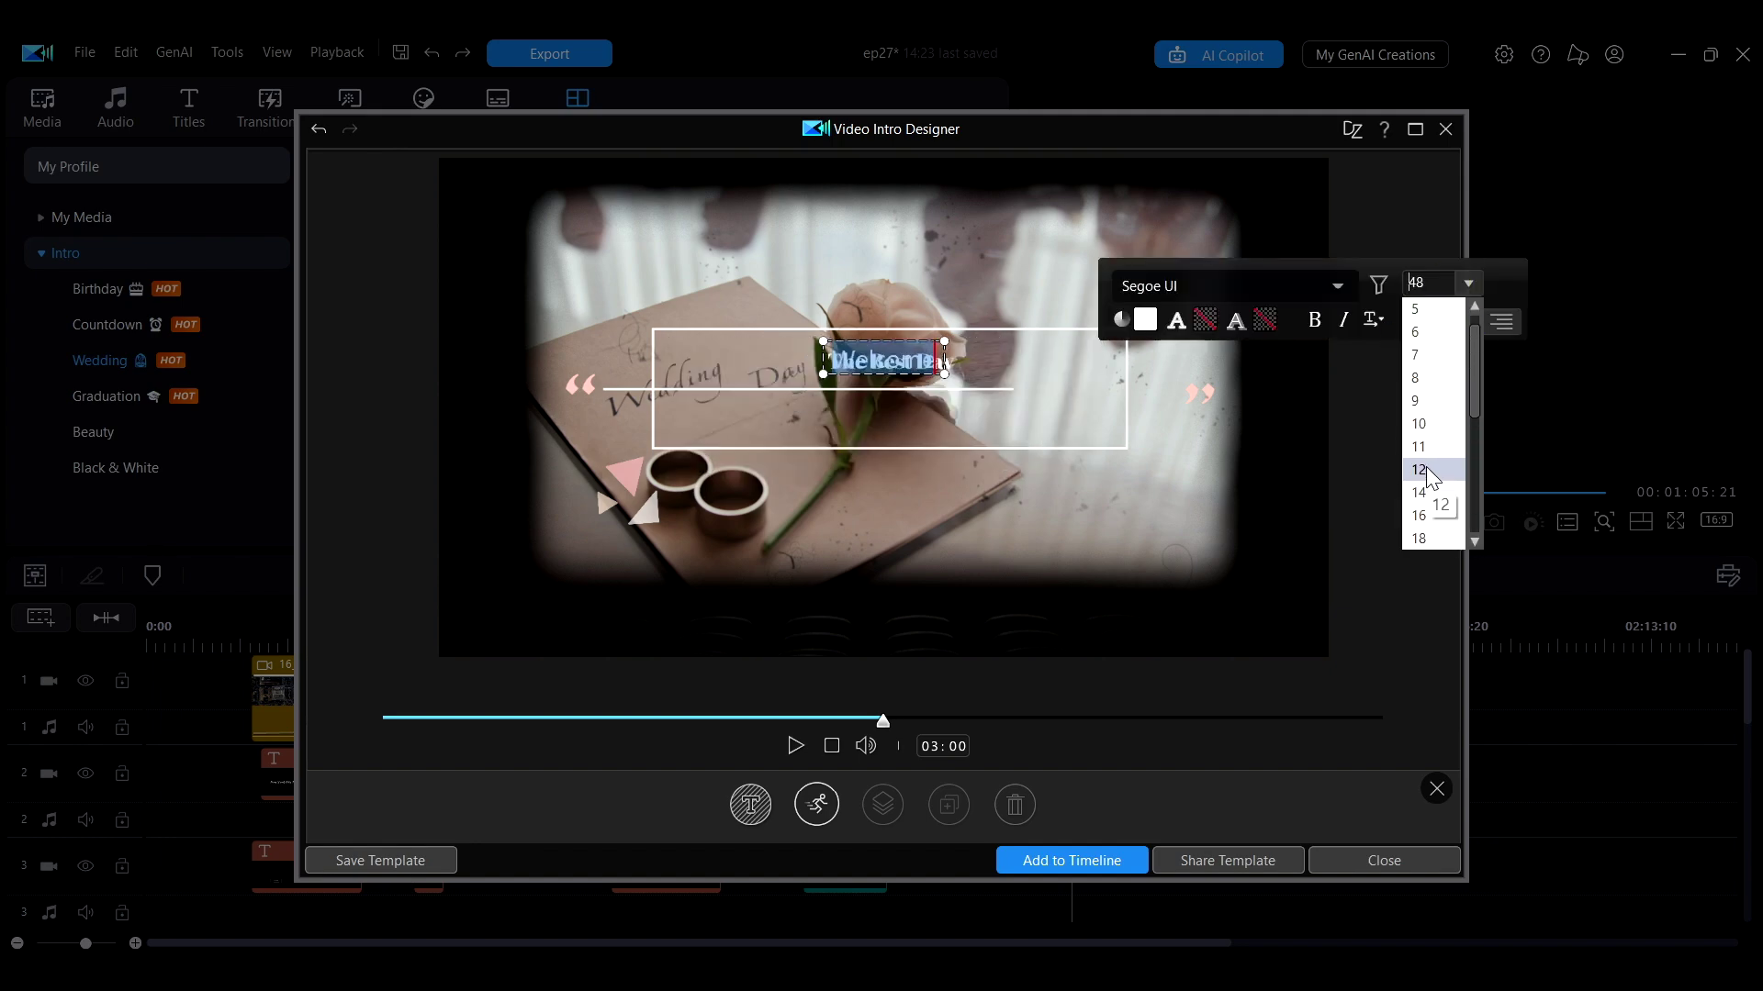
click(1172, 286)
click(1010, 367)
click(887, 336)
drag(887, 336, 888, 605)
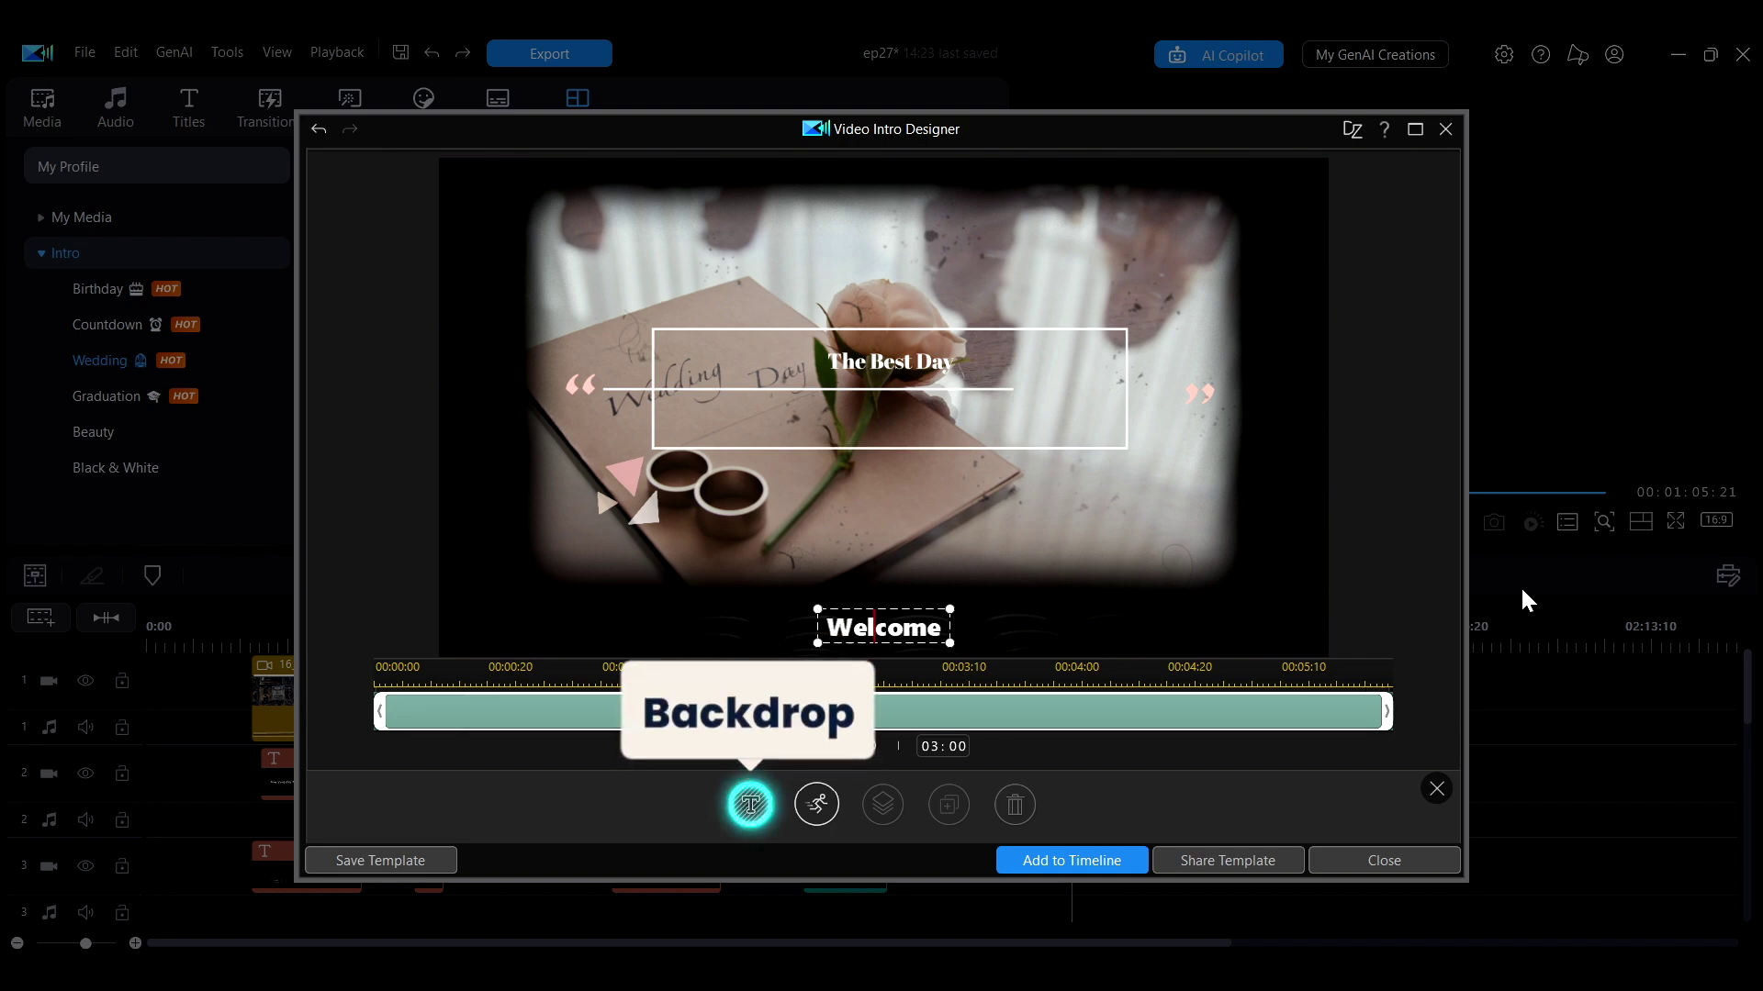
Tick Enable backdrop in the Welcome caption's Backdrop Settings.
click(750, 804)
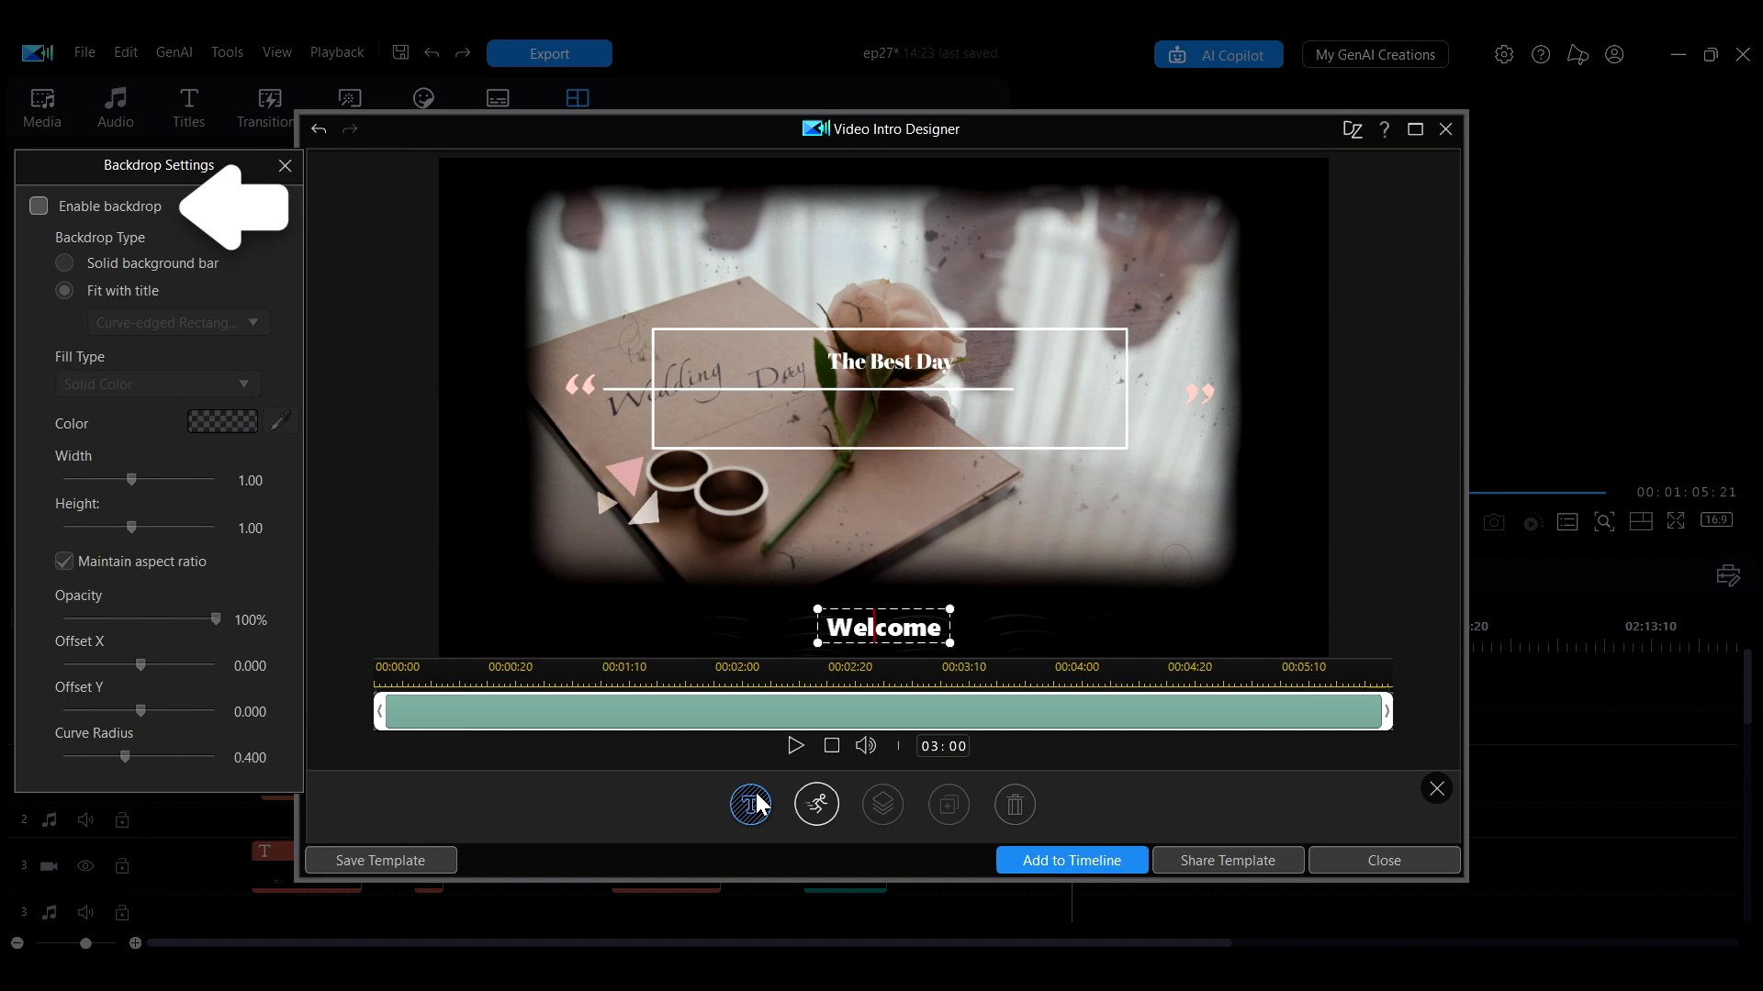
click(39, 205)
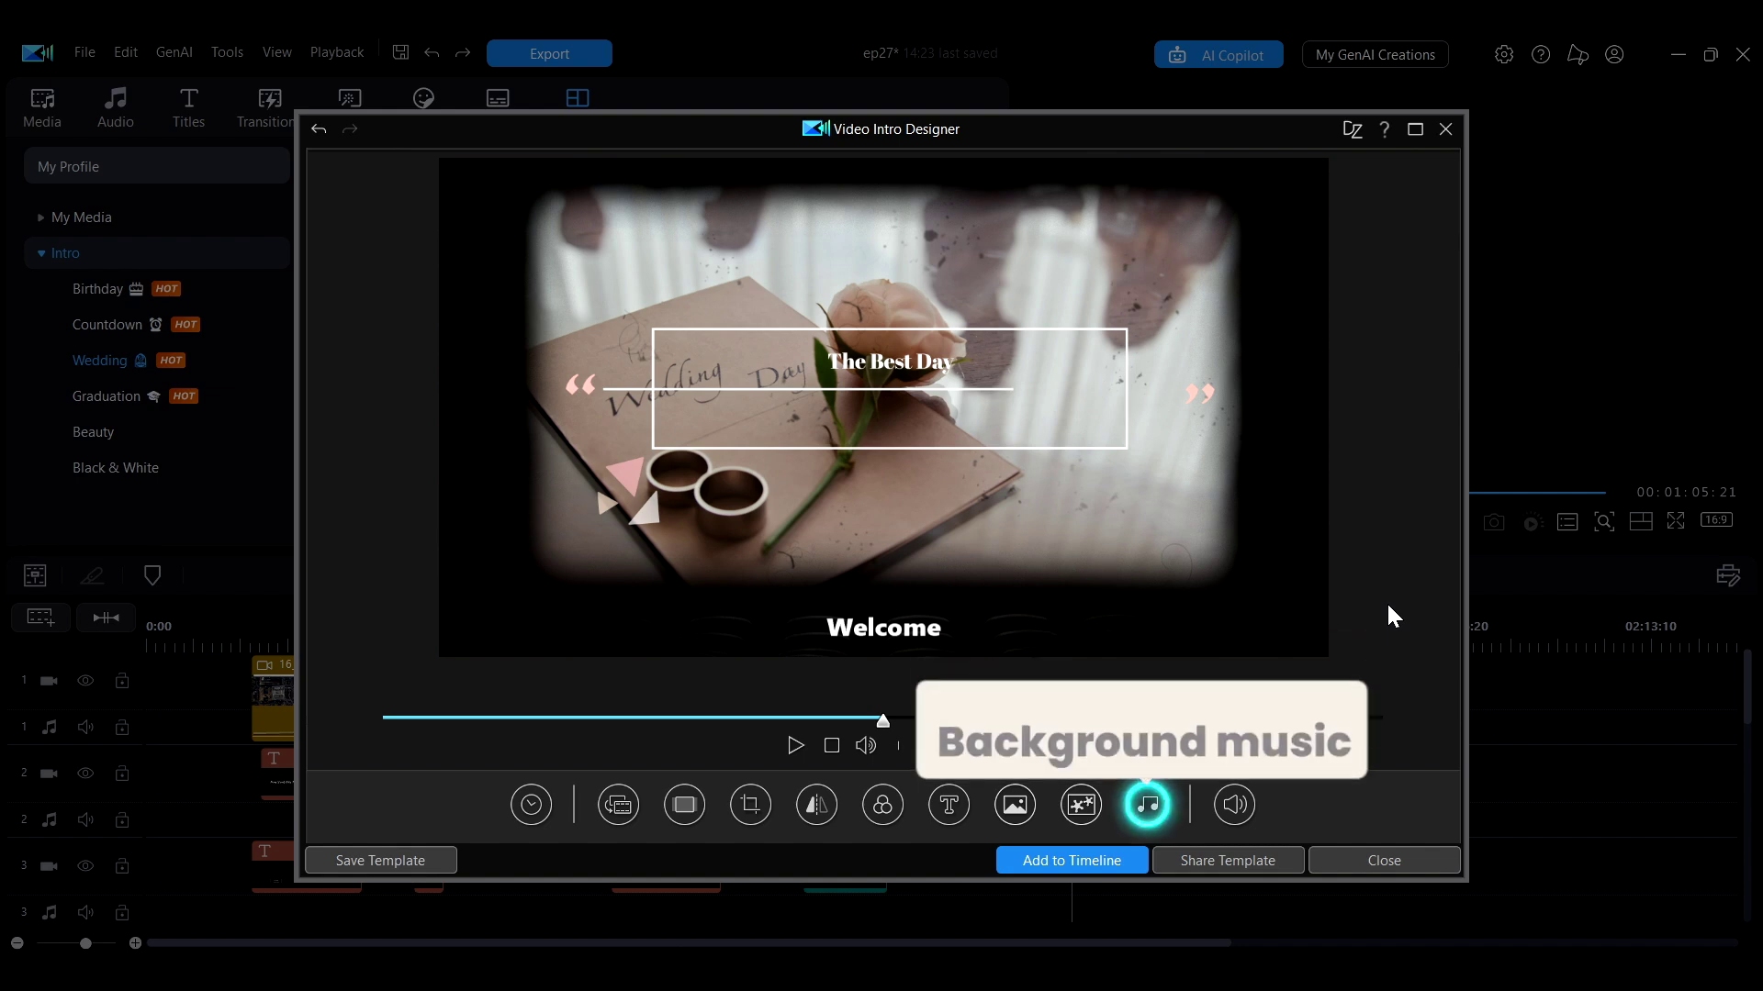
Import 'Out of Flux - The Walking Cat.wav' as the intro's background music.
click(1146, 805)
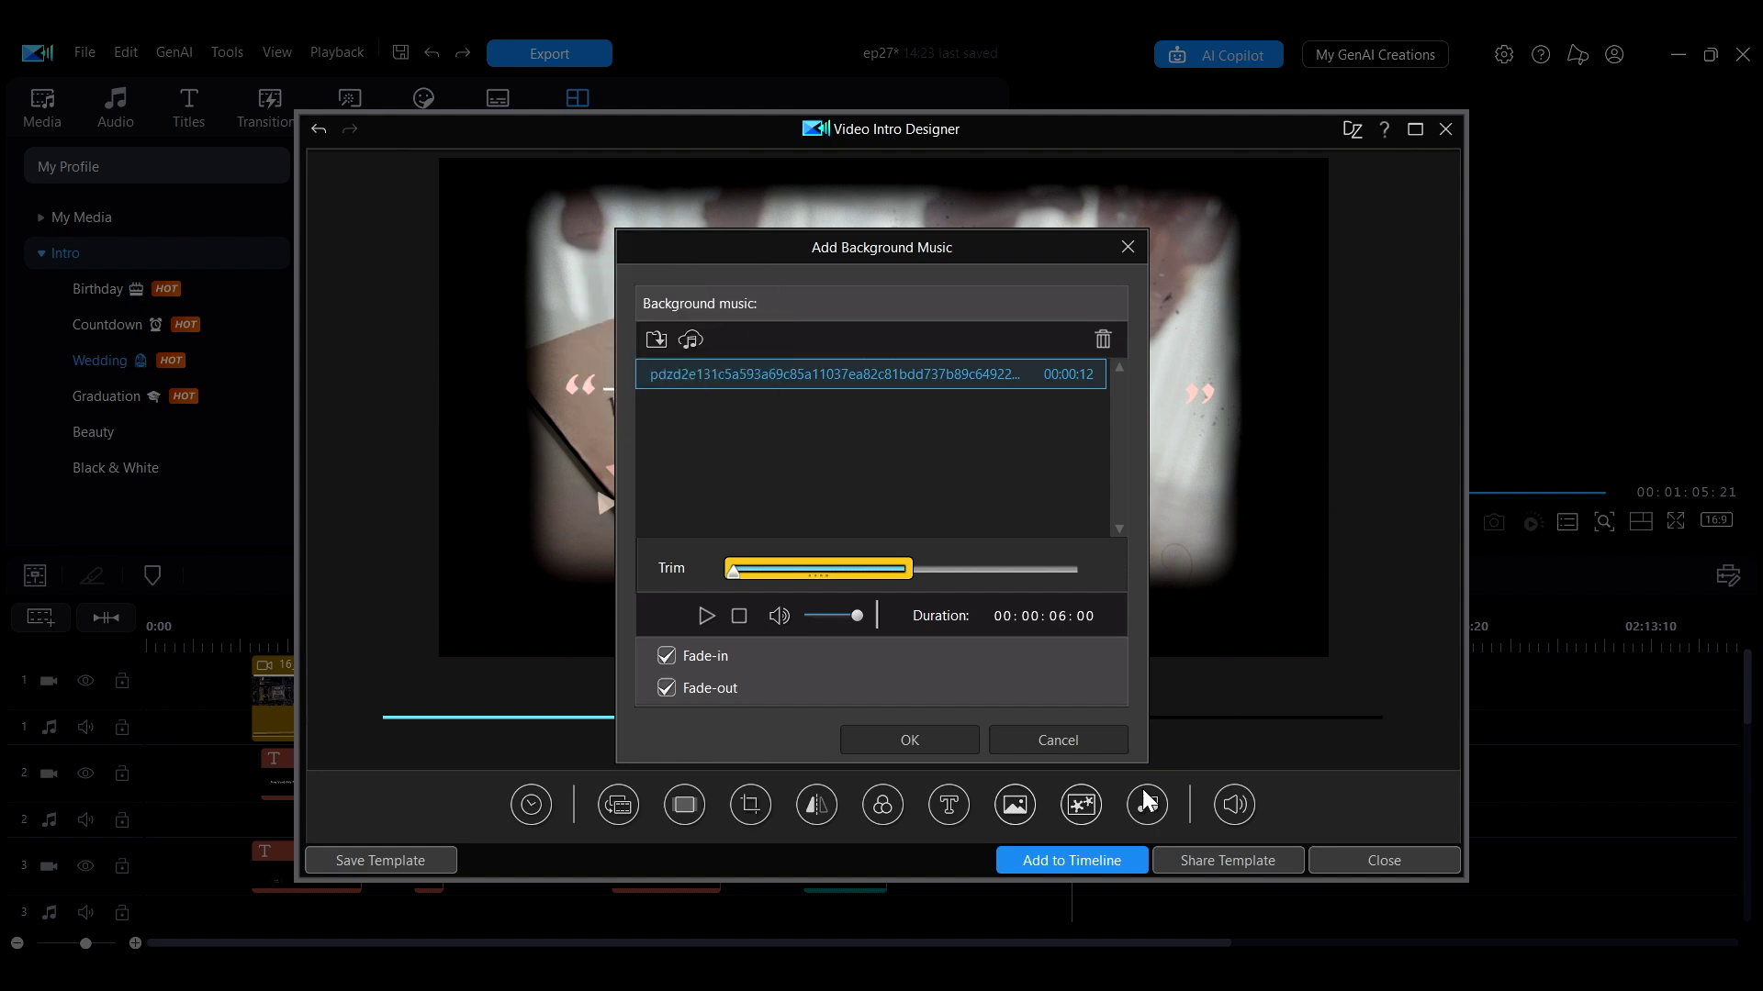
click(648, 341)
click(881, 329)
click(1221, 700)
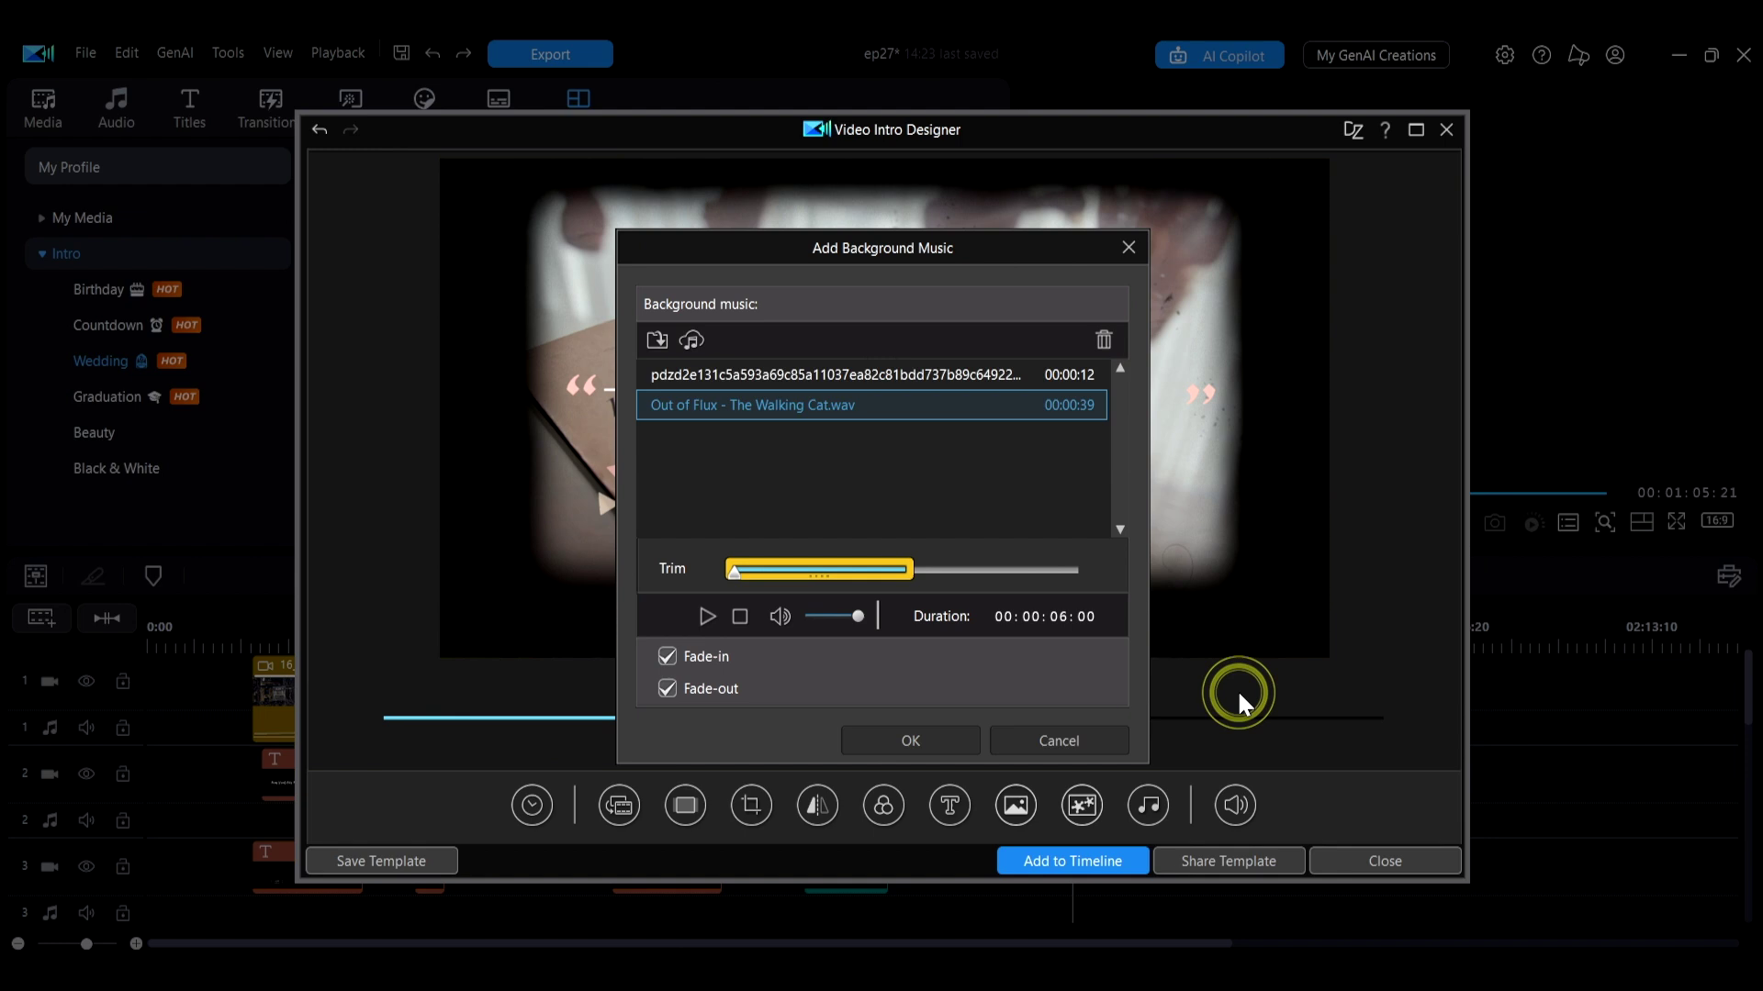
Close the music library and drag the trim bar to use a later section of the song.
click(698, 338)
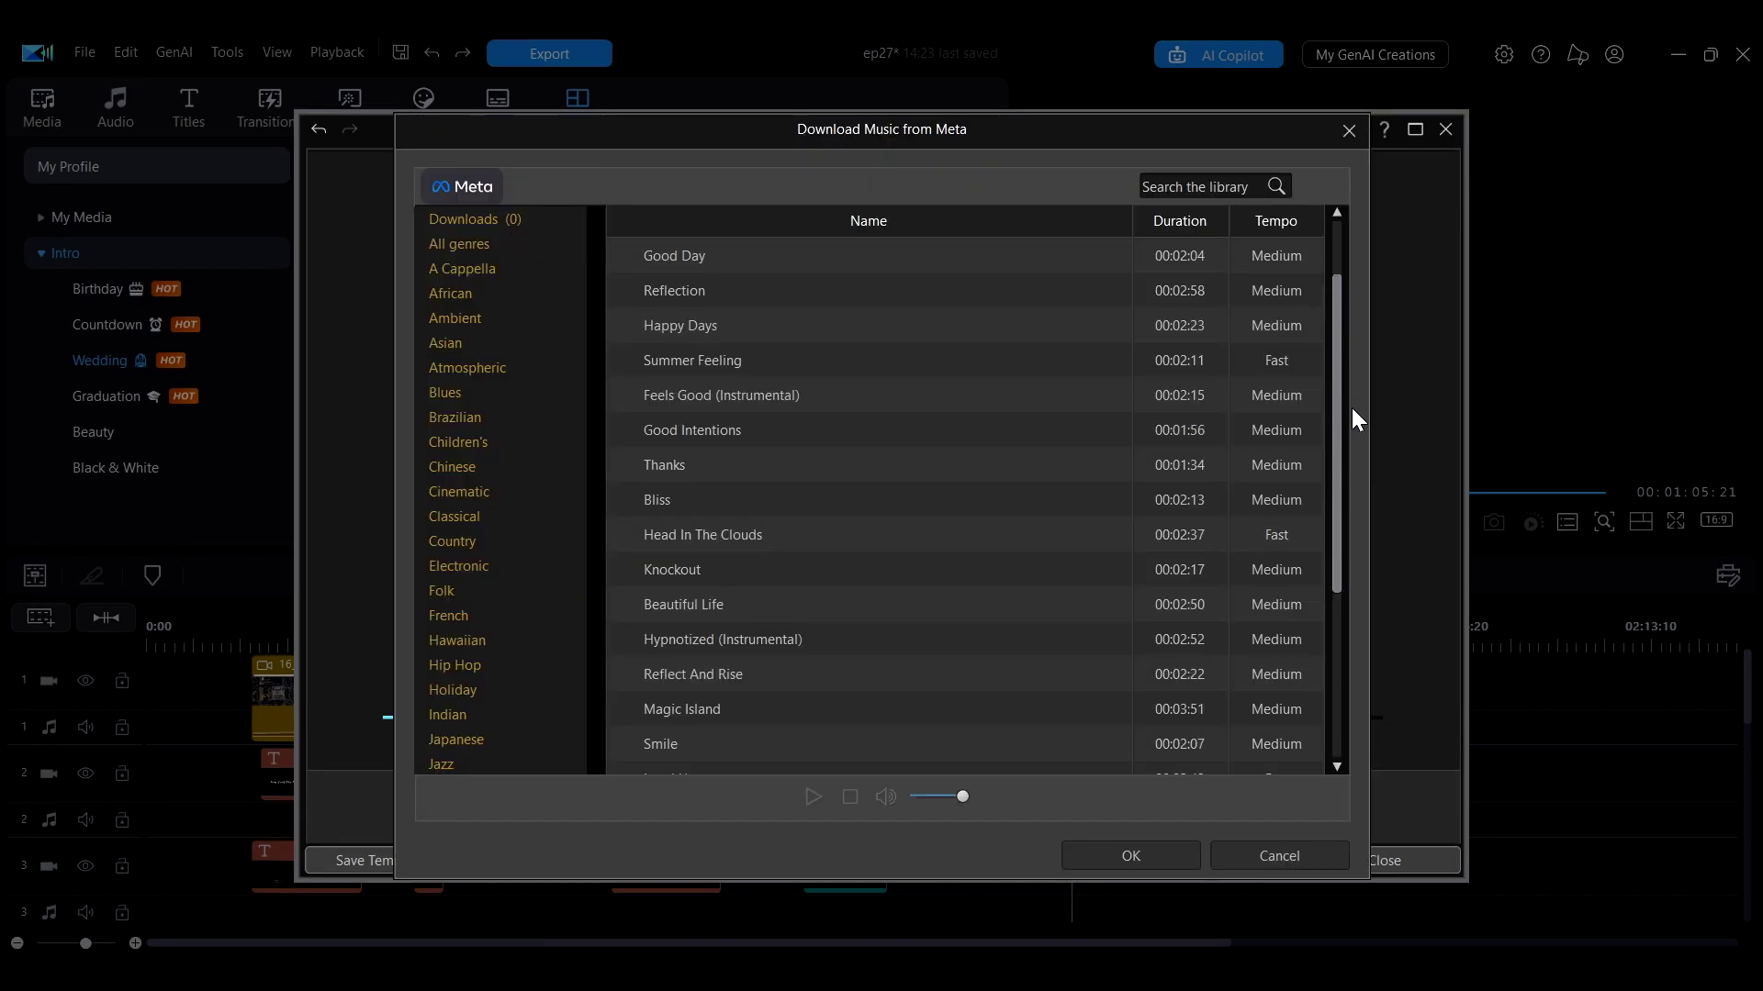
drag(1352, 408, 1364, 542)
key(Escape)
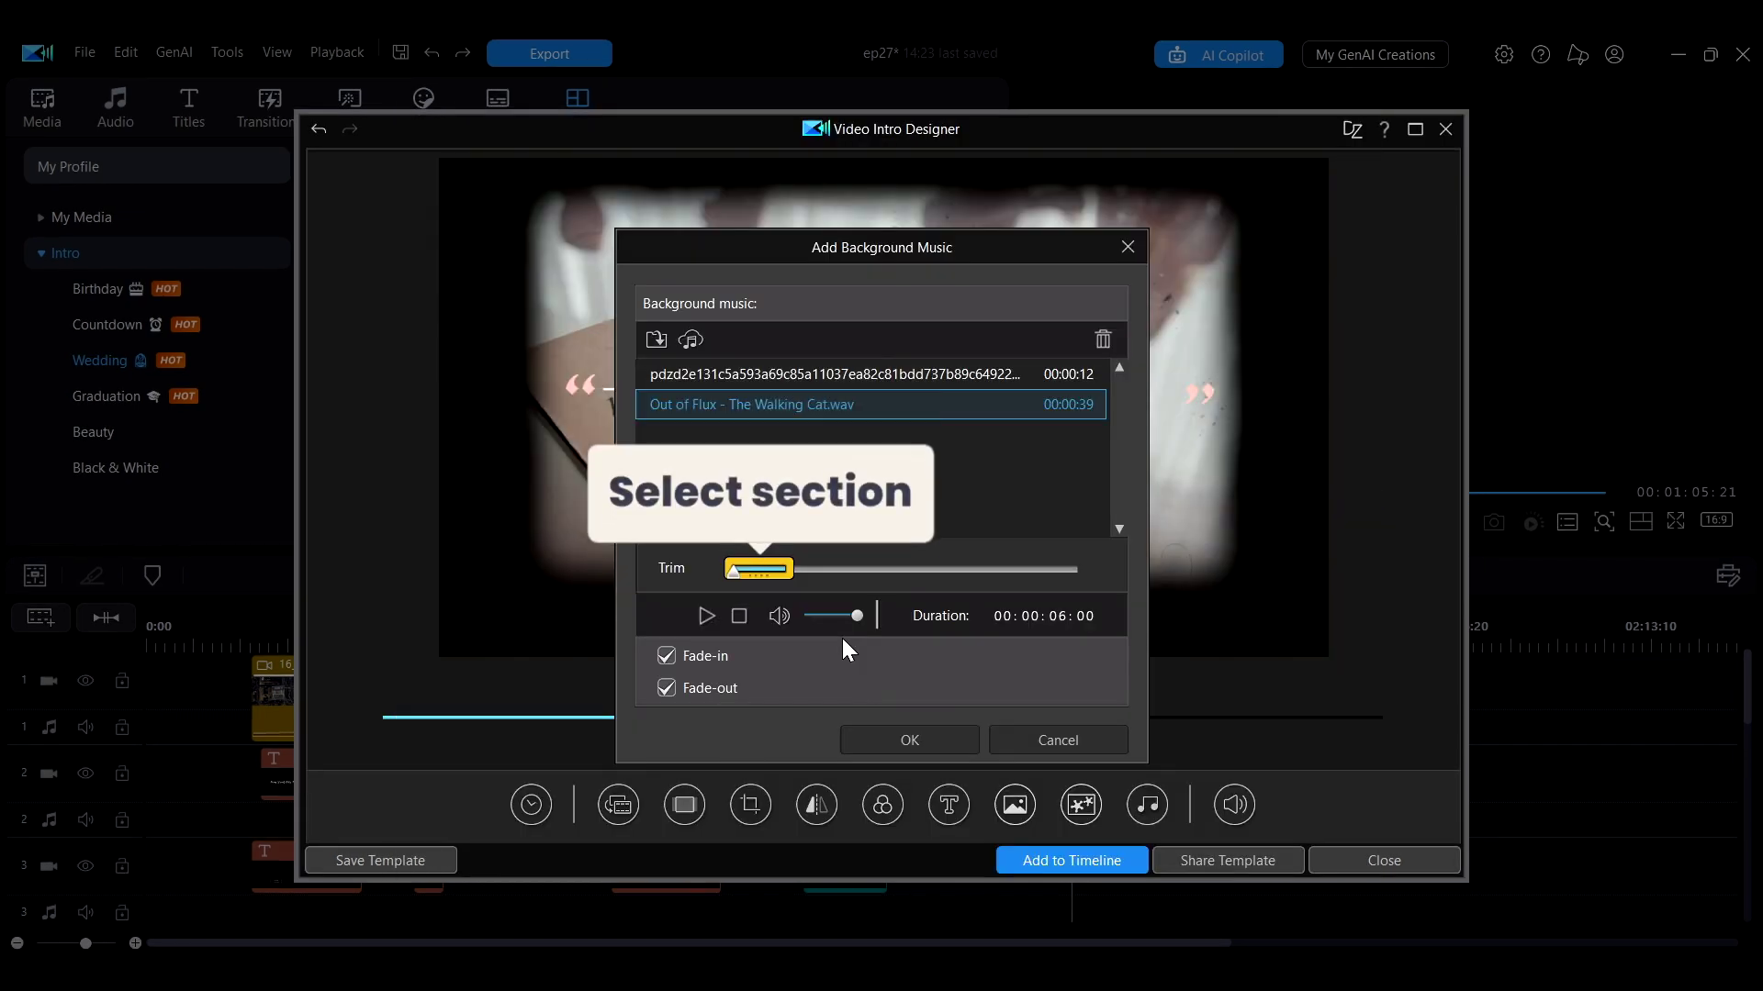
mouse_move(782, 580)
mouse_down()
mouse_move(1065, 595)
mouse_move(772, 603)
mouse_up()
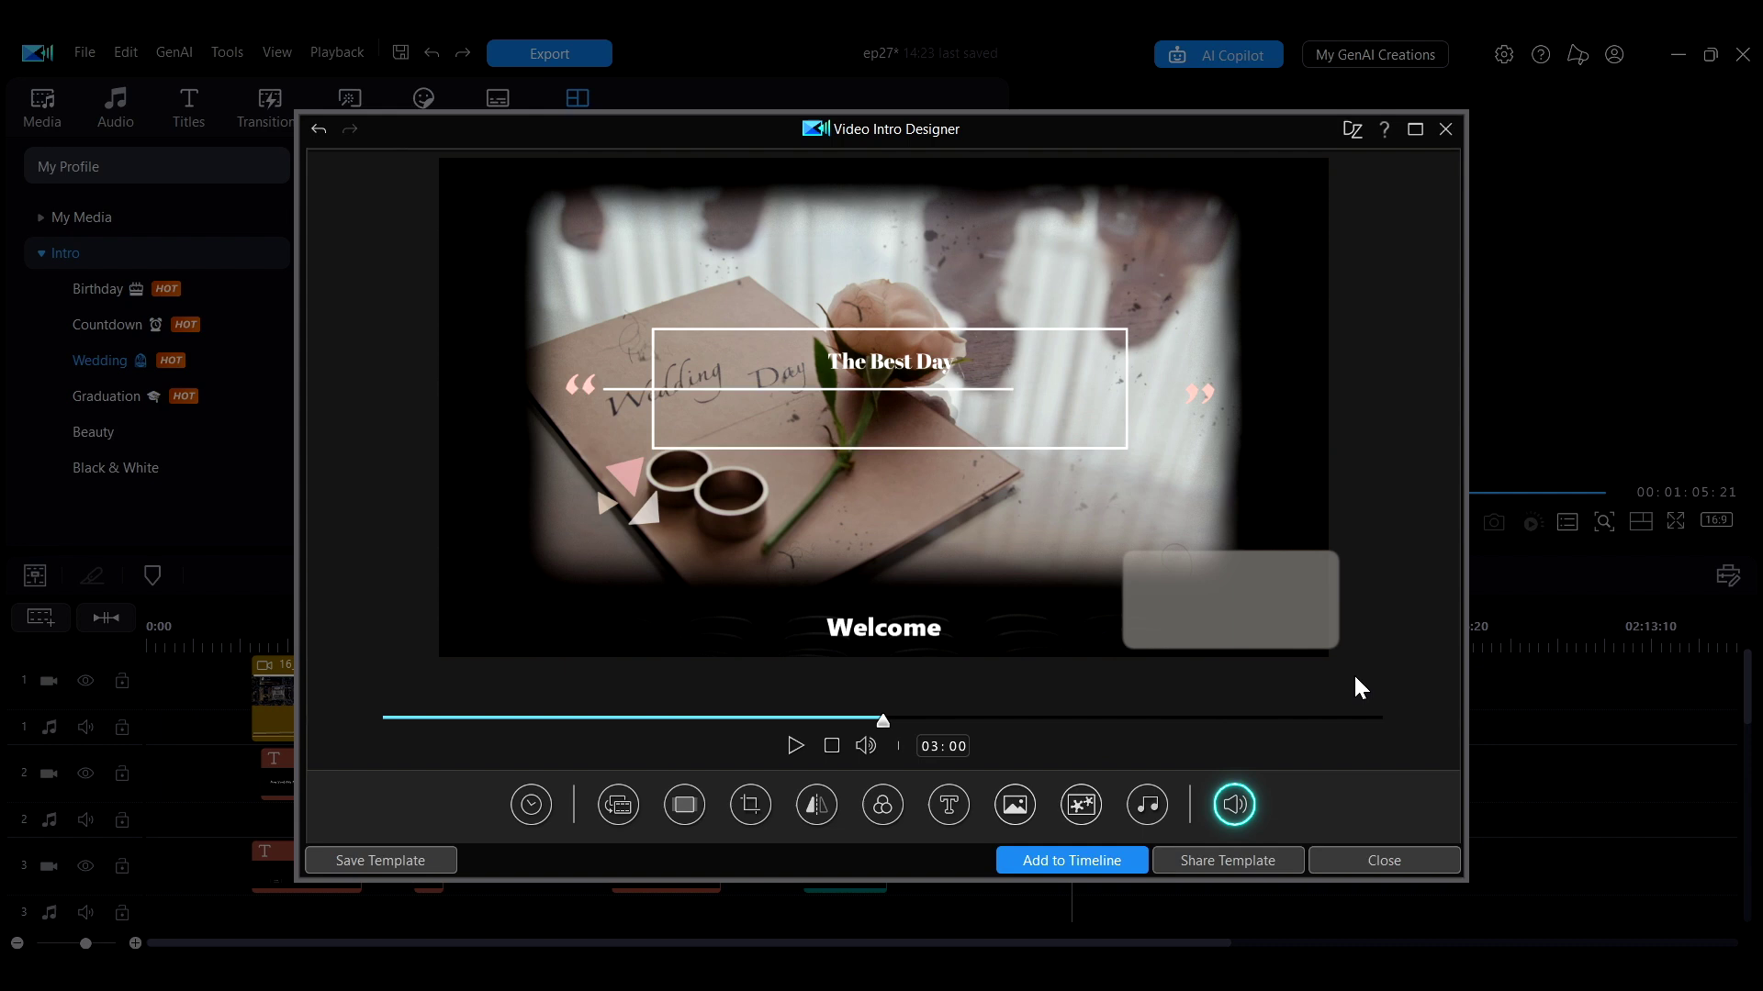
Unmute the intro clip's own audio and set its volume to 73, with background music at 50.
click(1234, 804)
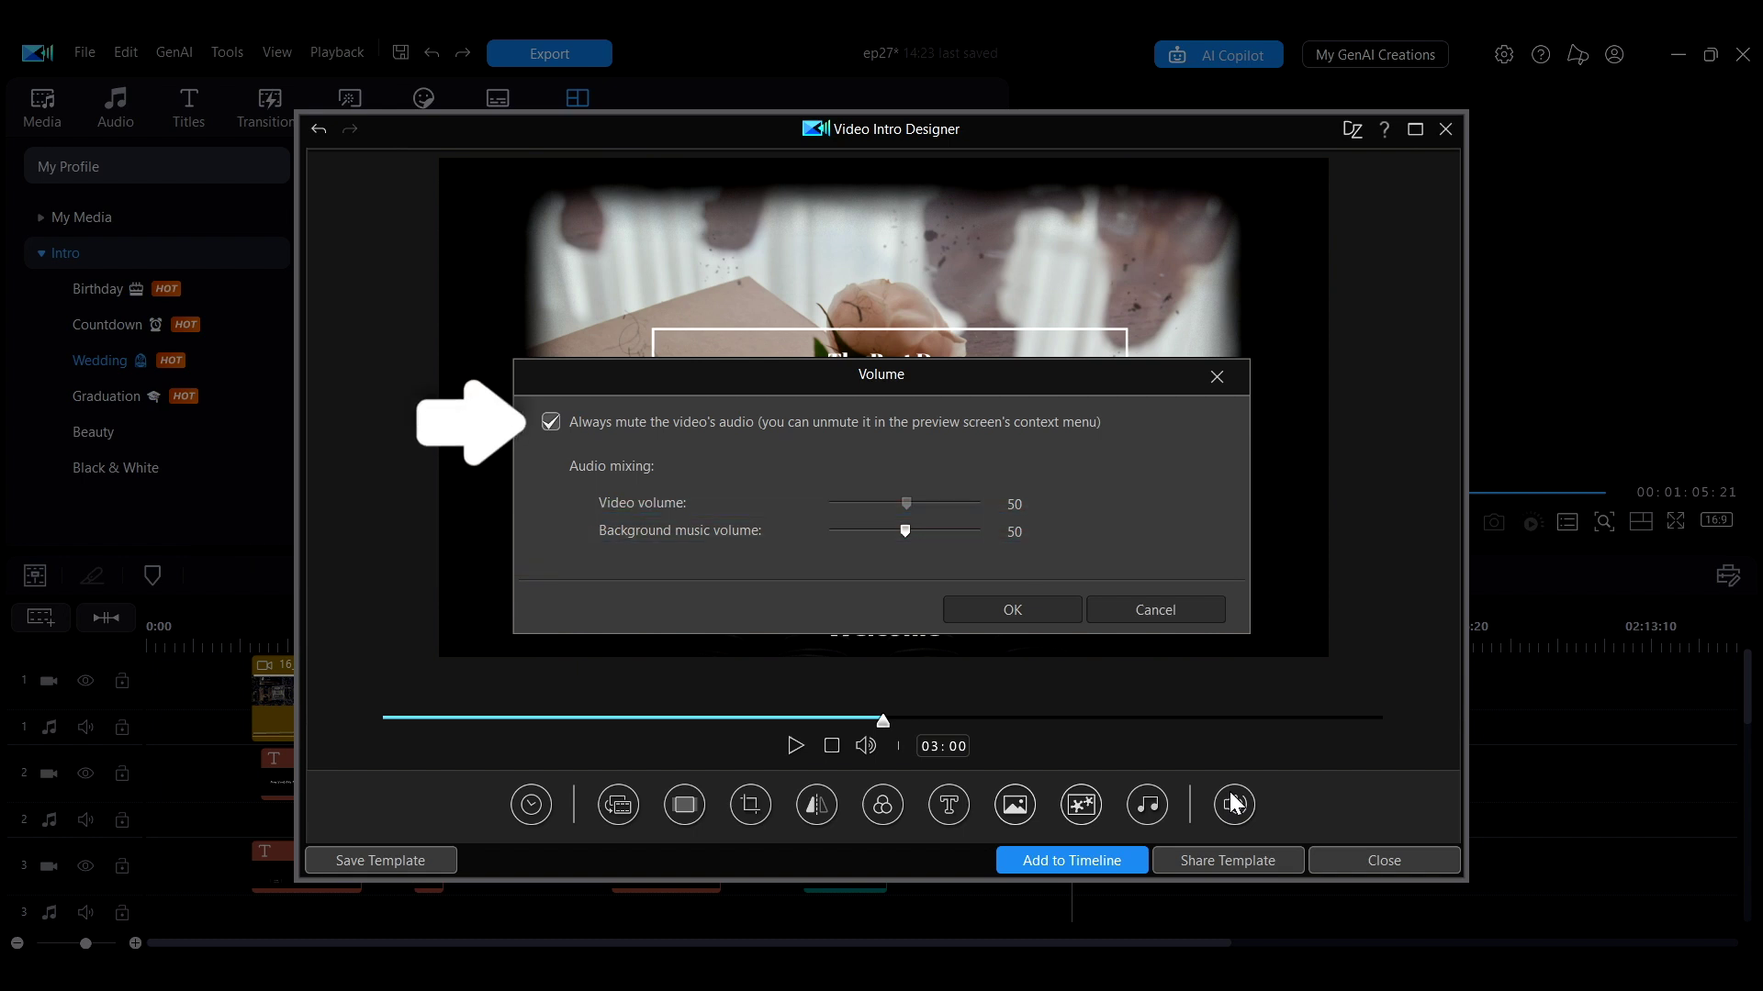
click(551, 421)
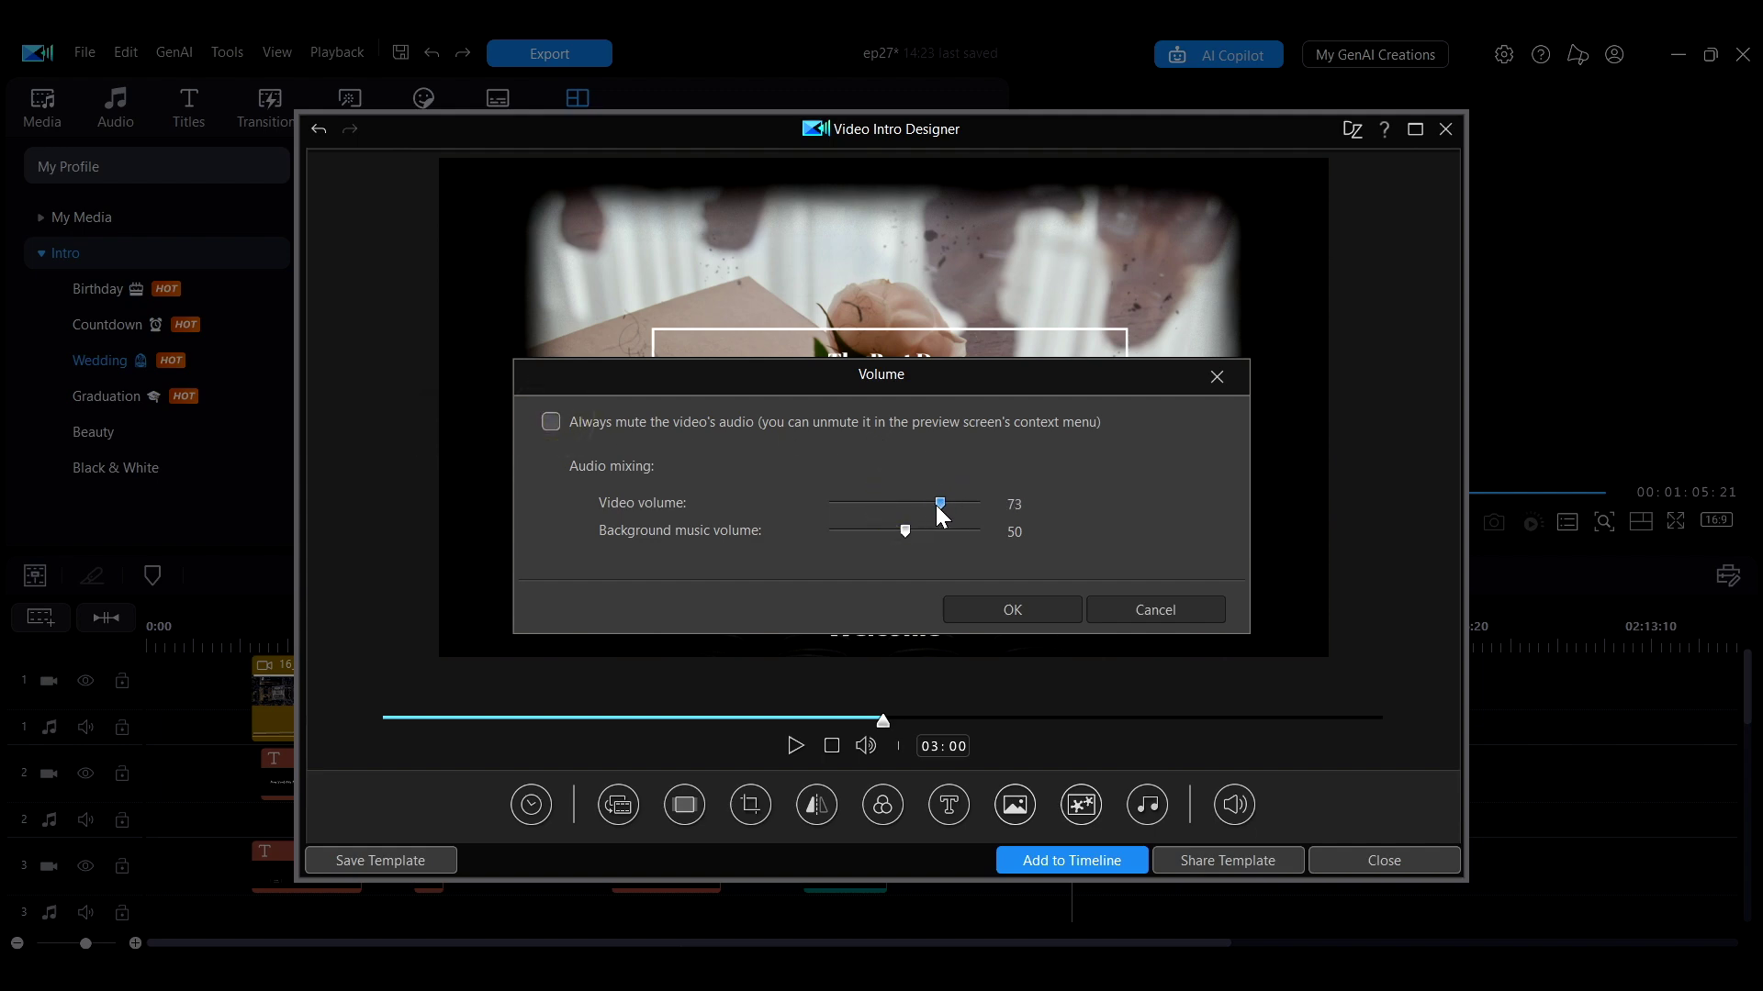
drag(937, 505, 839, 503)
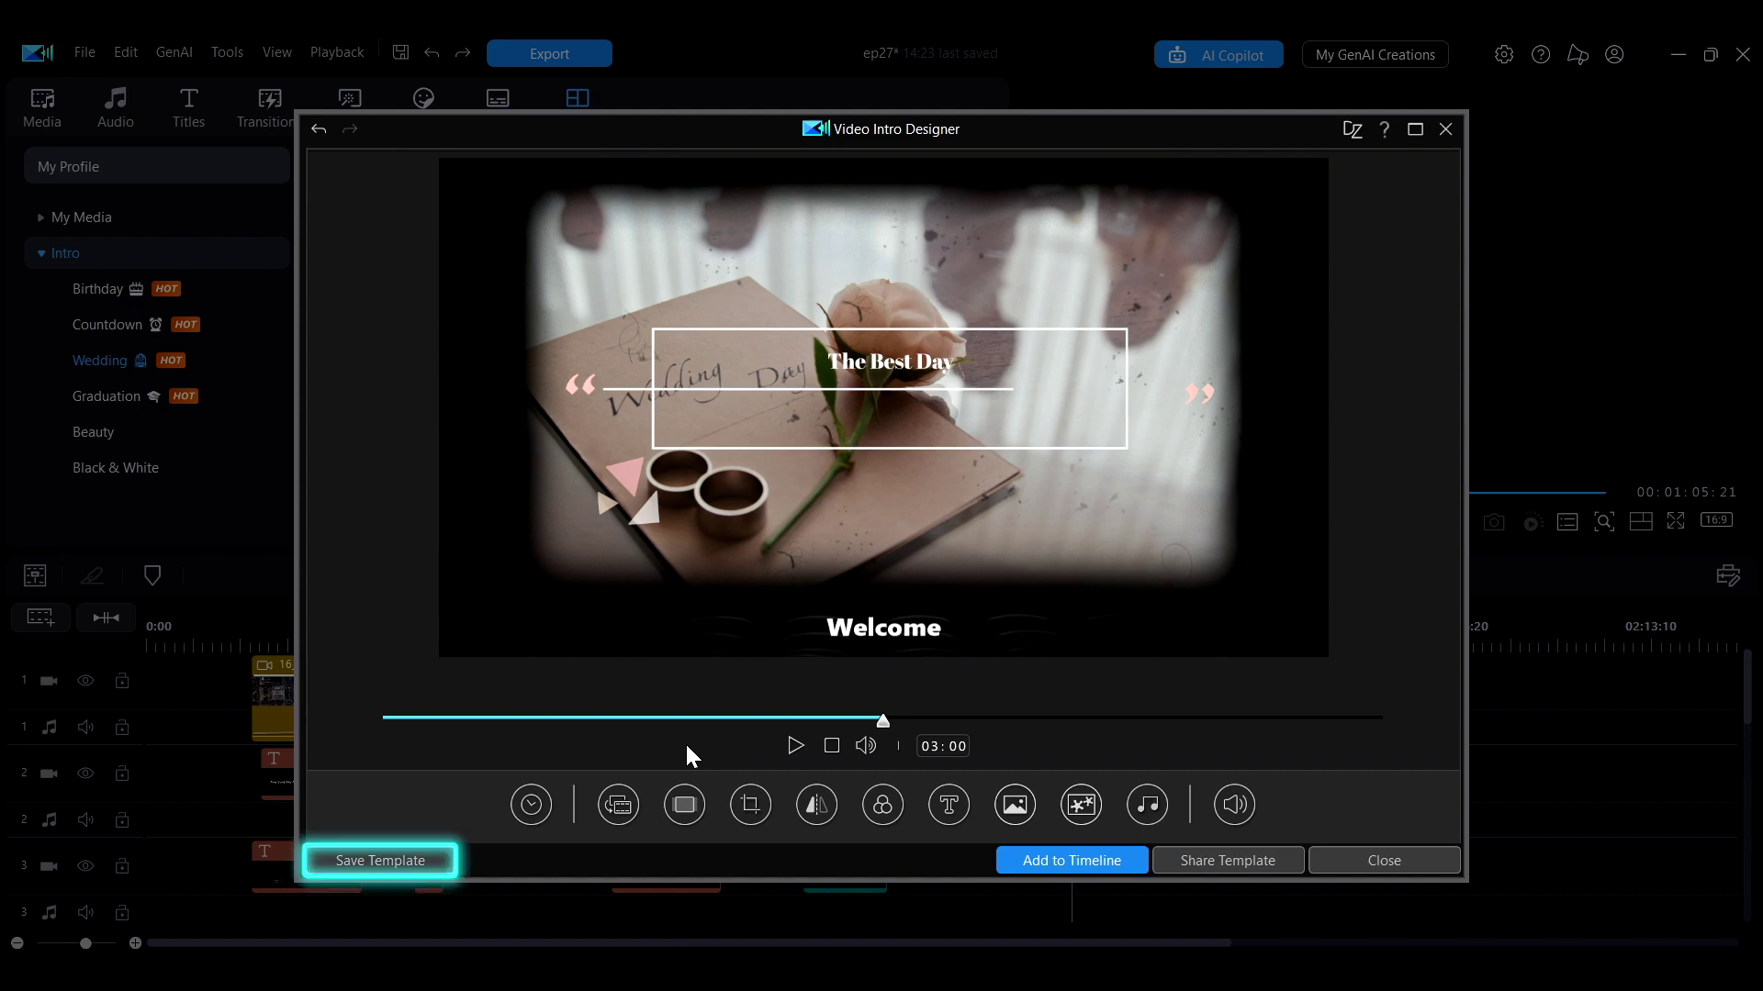
Save the intro as template 'wedding 1' with a late frame as its thumbnail.
click(386, 859)
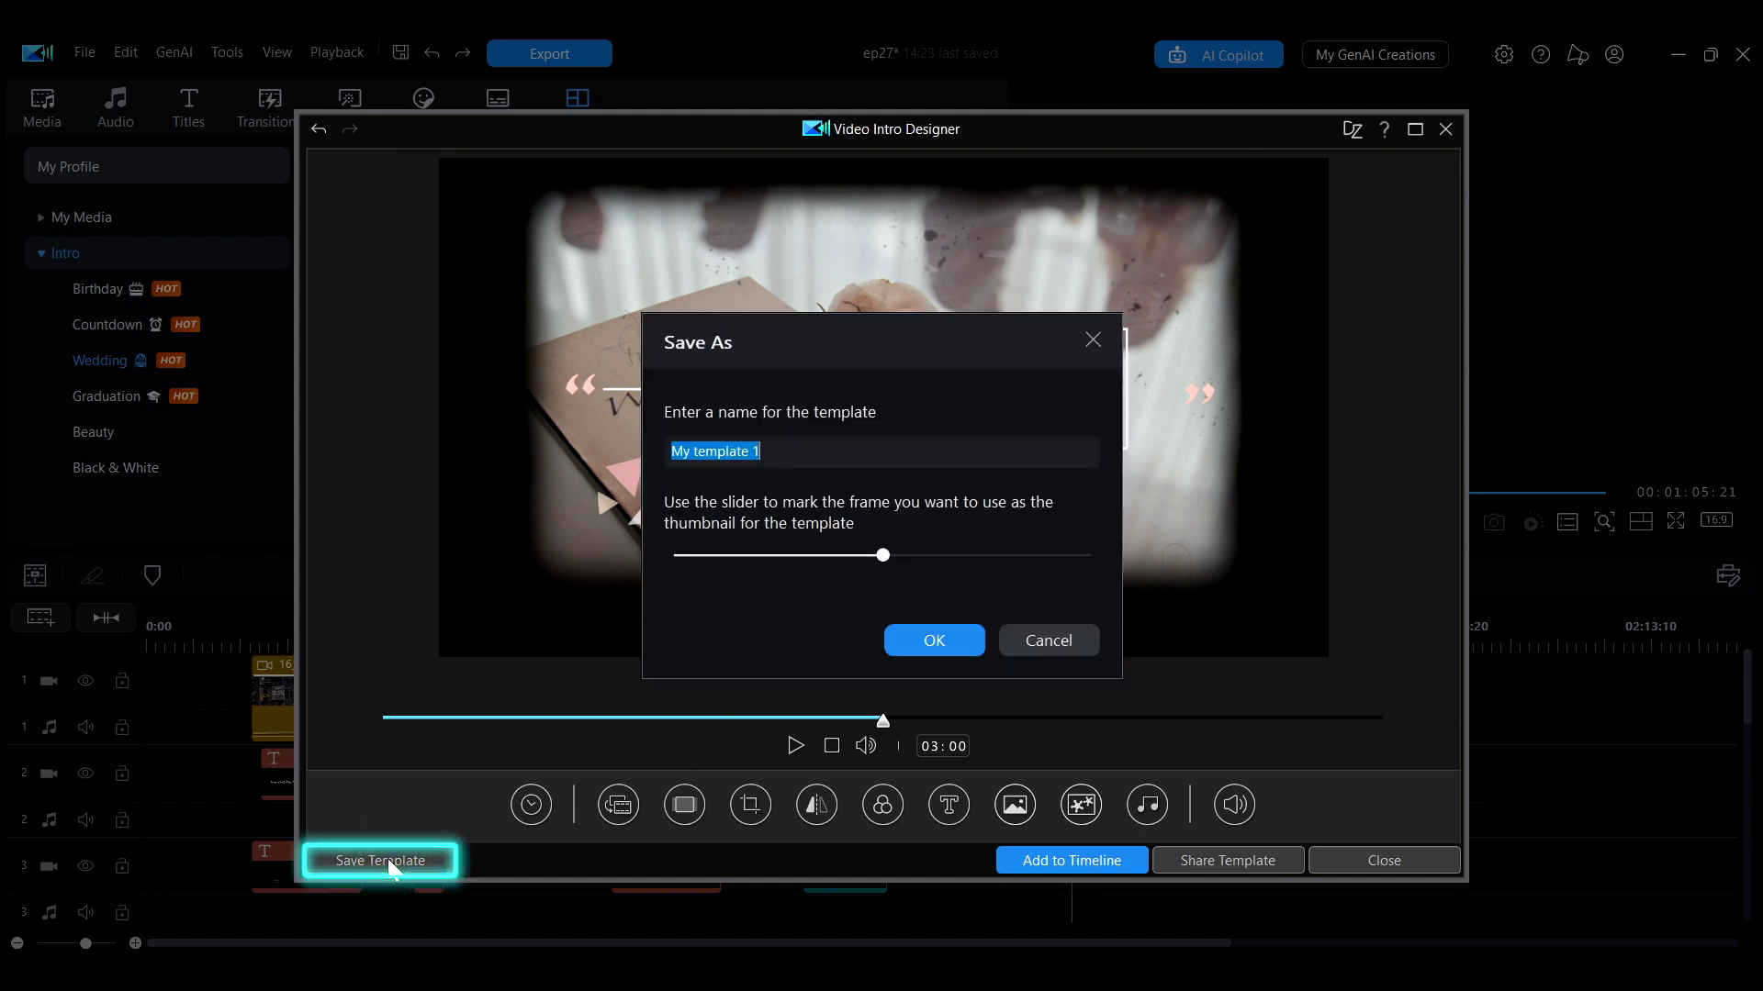
text(wedding 1)
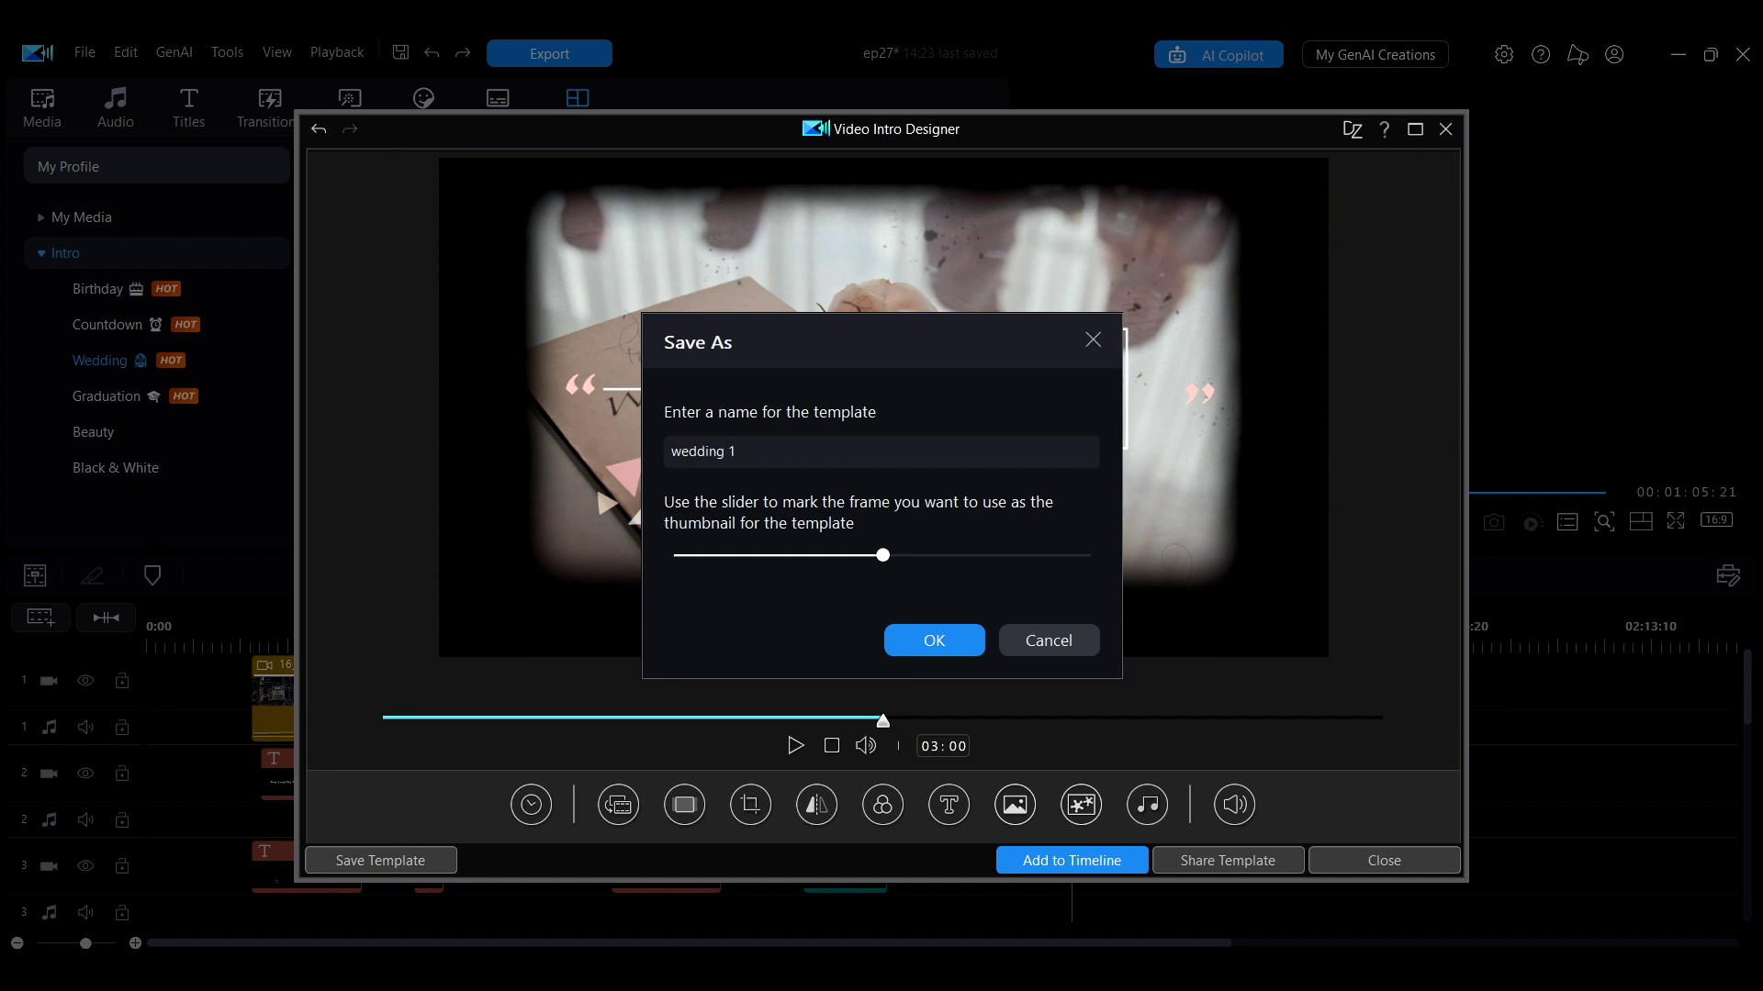
drag(956, 342, 1381, 575)
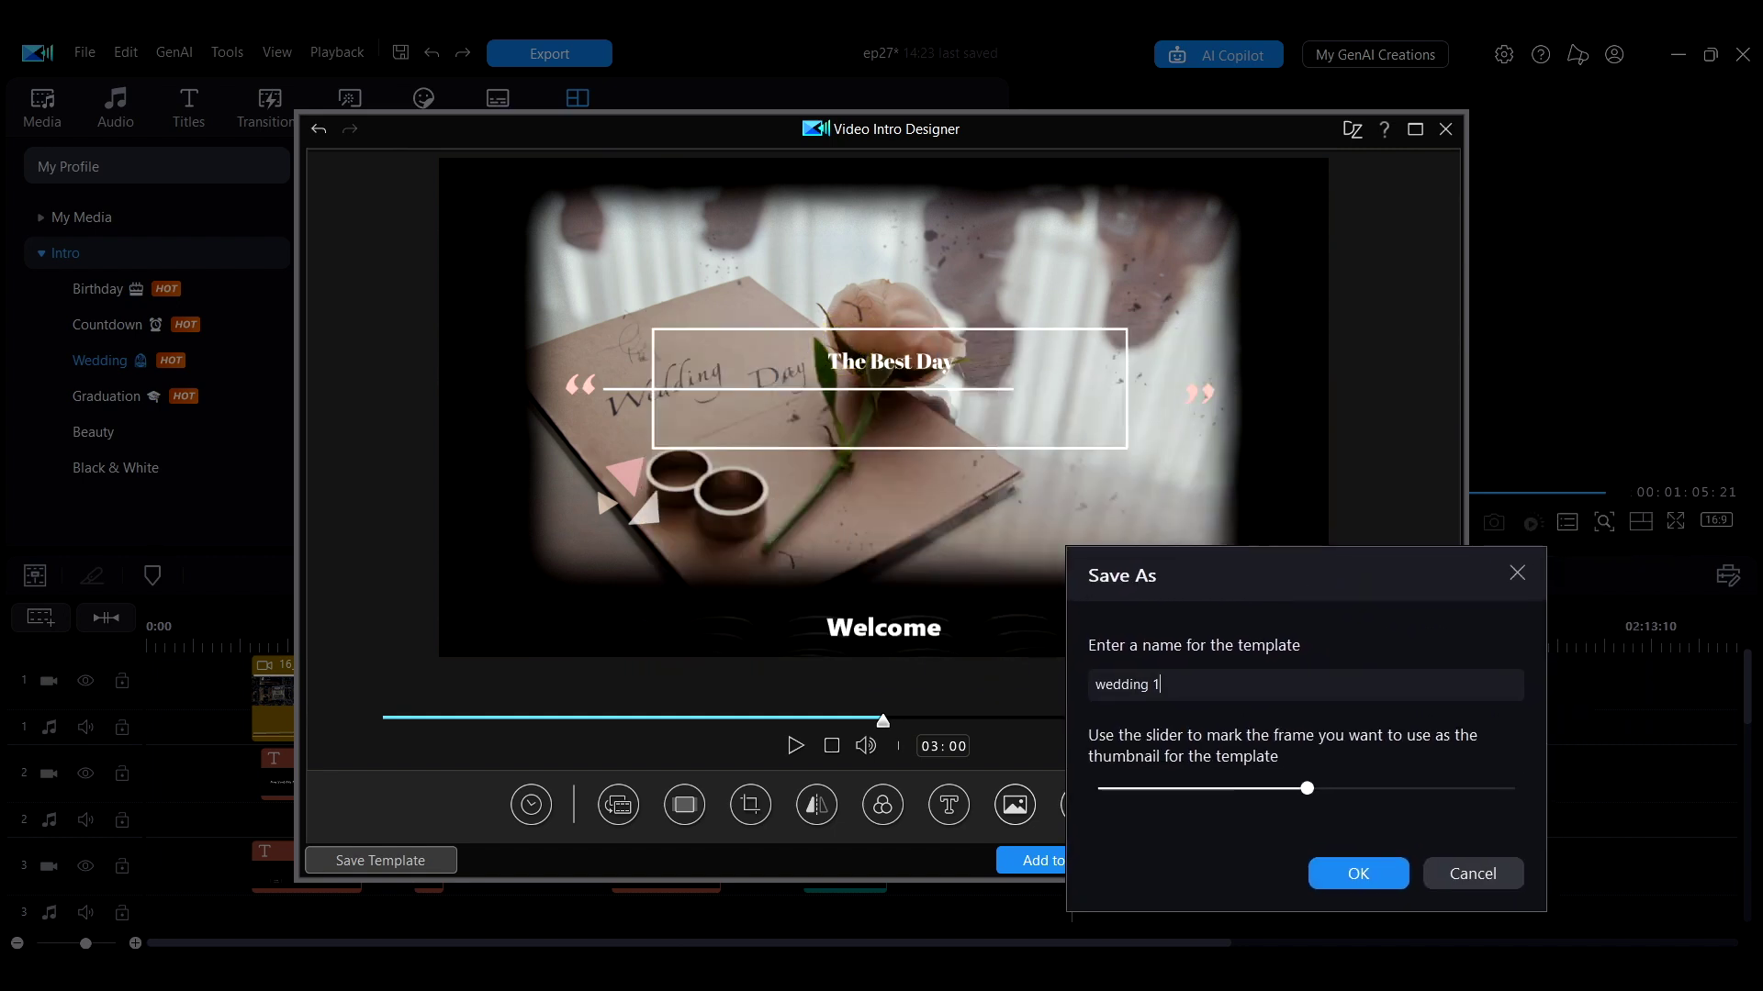
drag(1308, 786, 1445, 789)
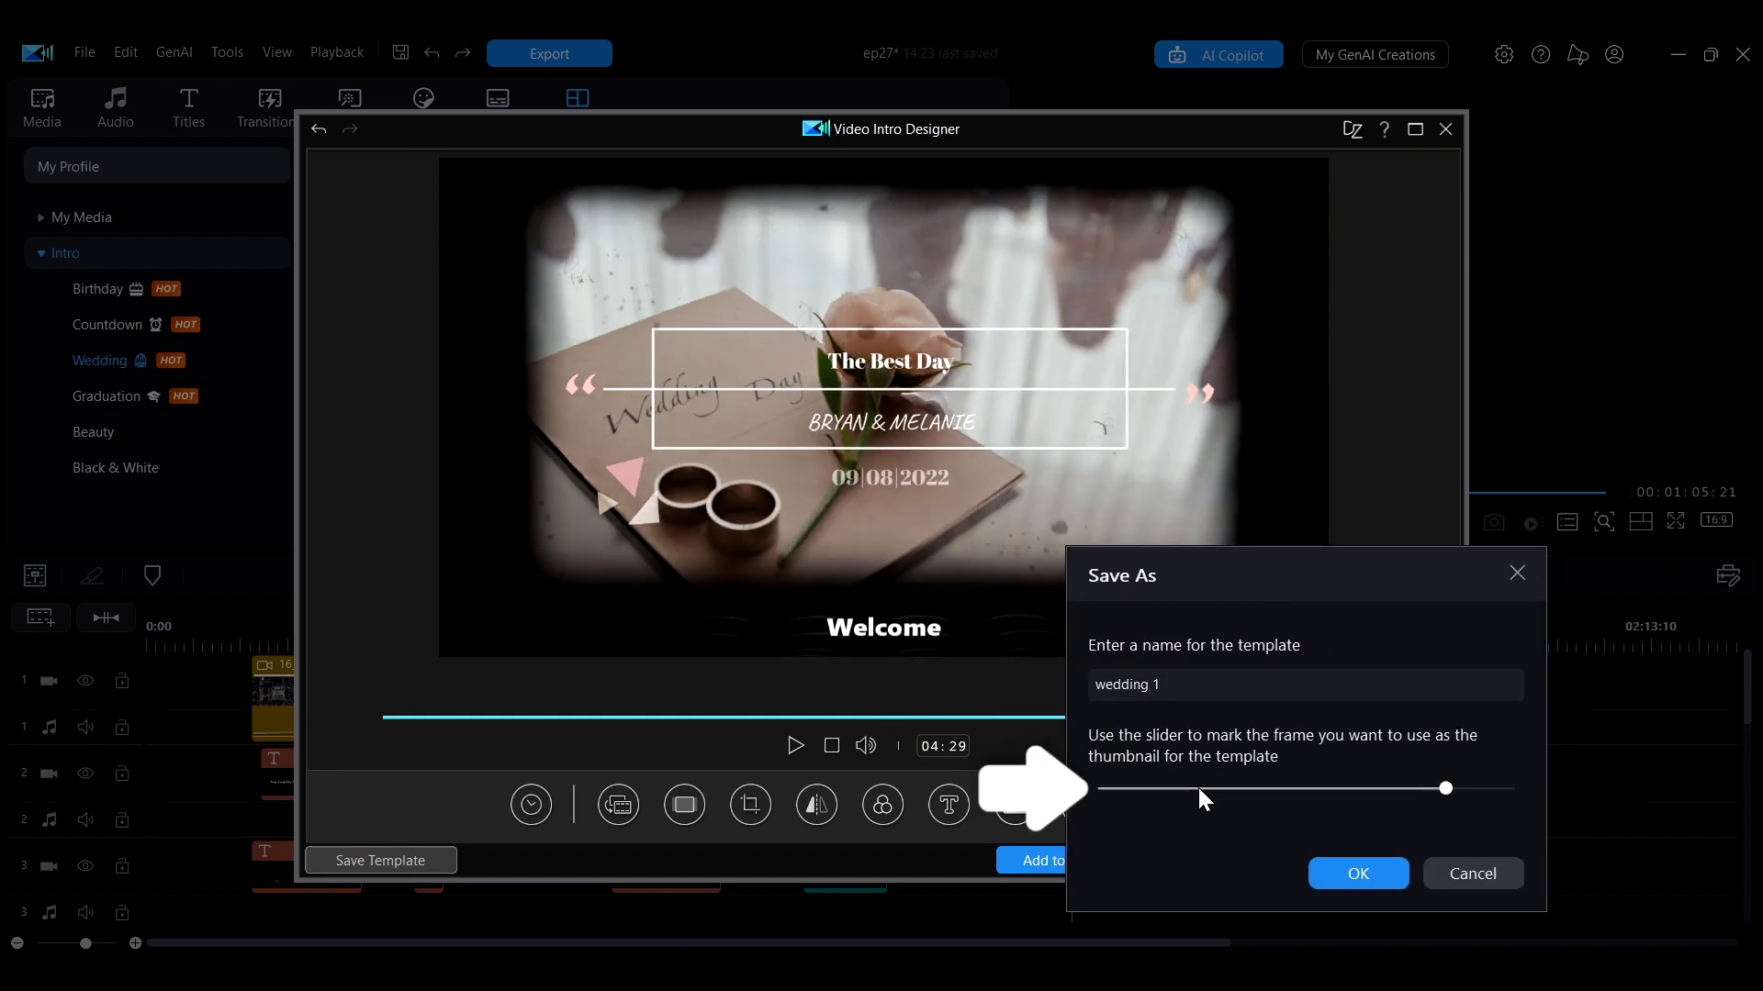
click(1358, 873)
click(1374, 869)
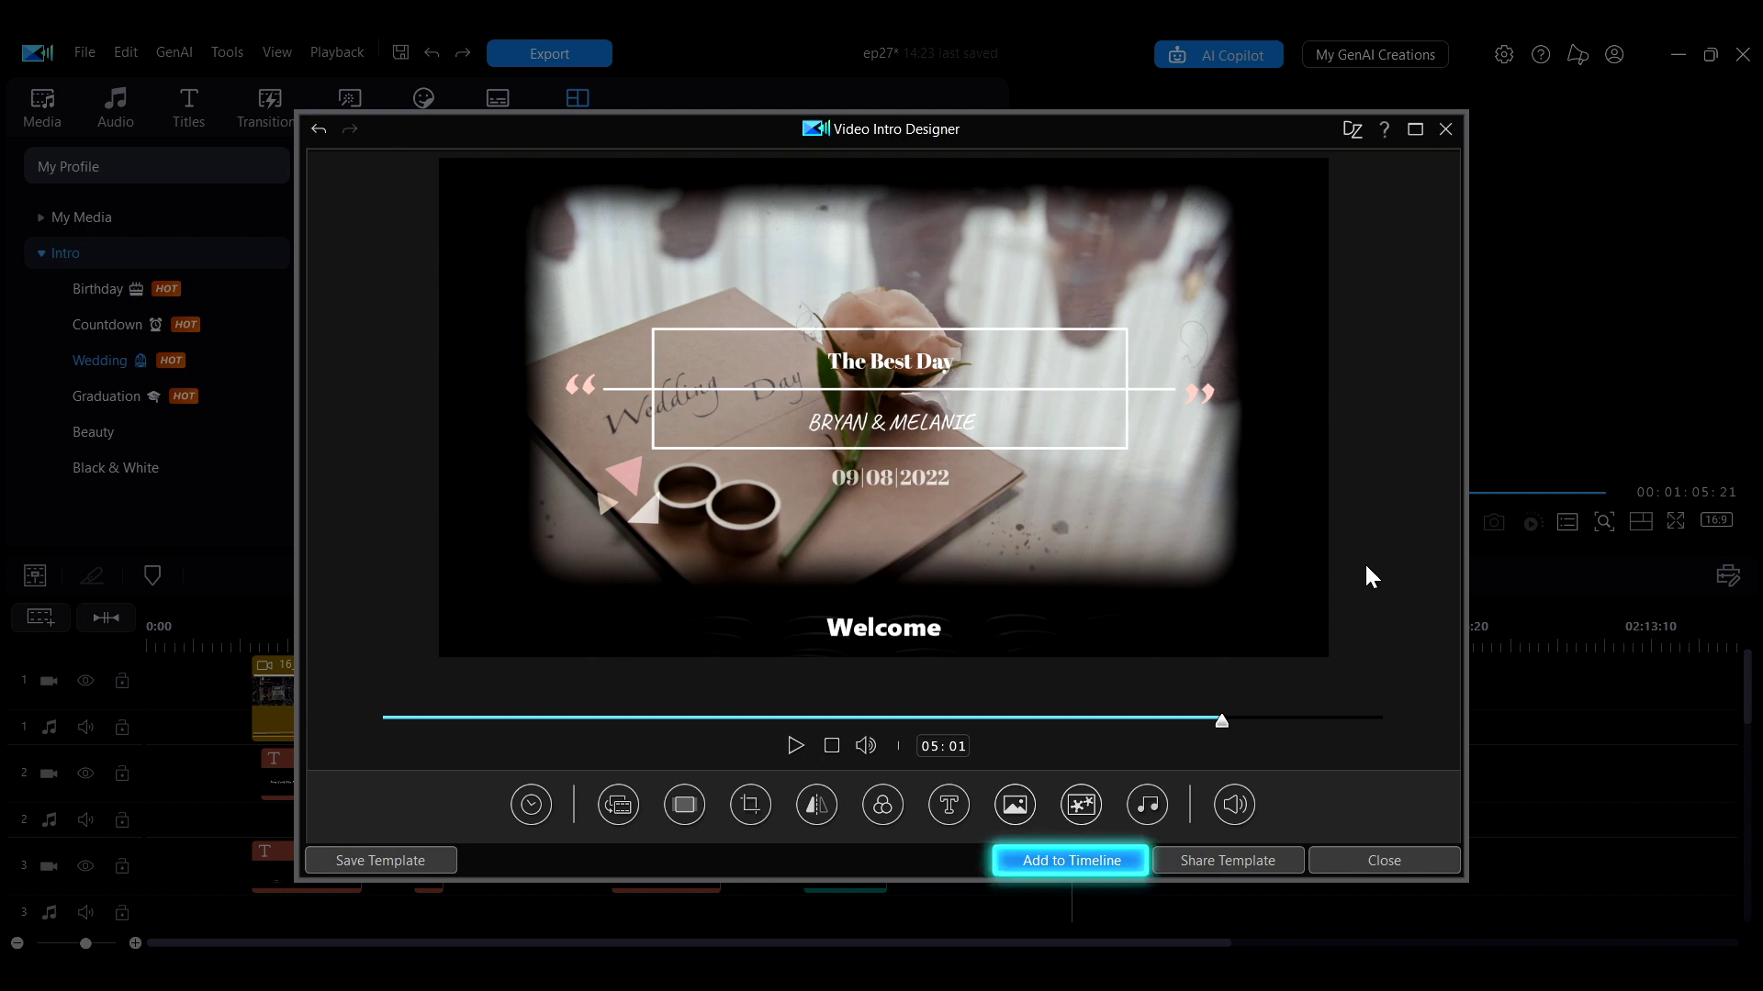
Add the customized intro to the timeline and select the 'Welcome' title clip on track 6.
click(1070, 869)
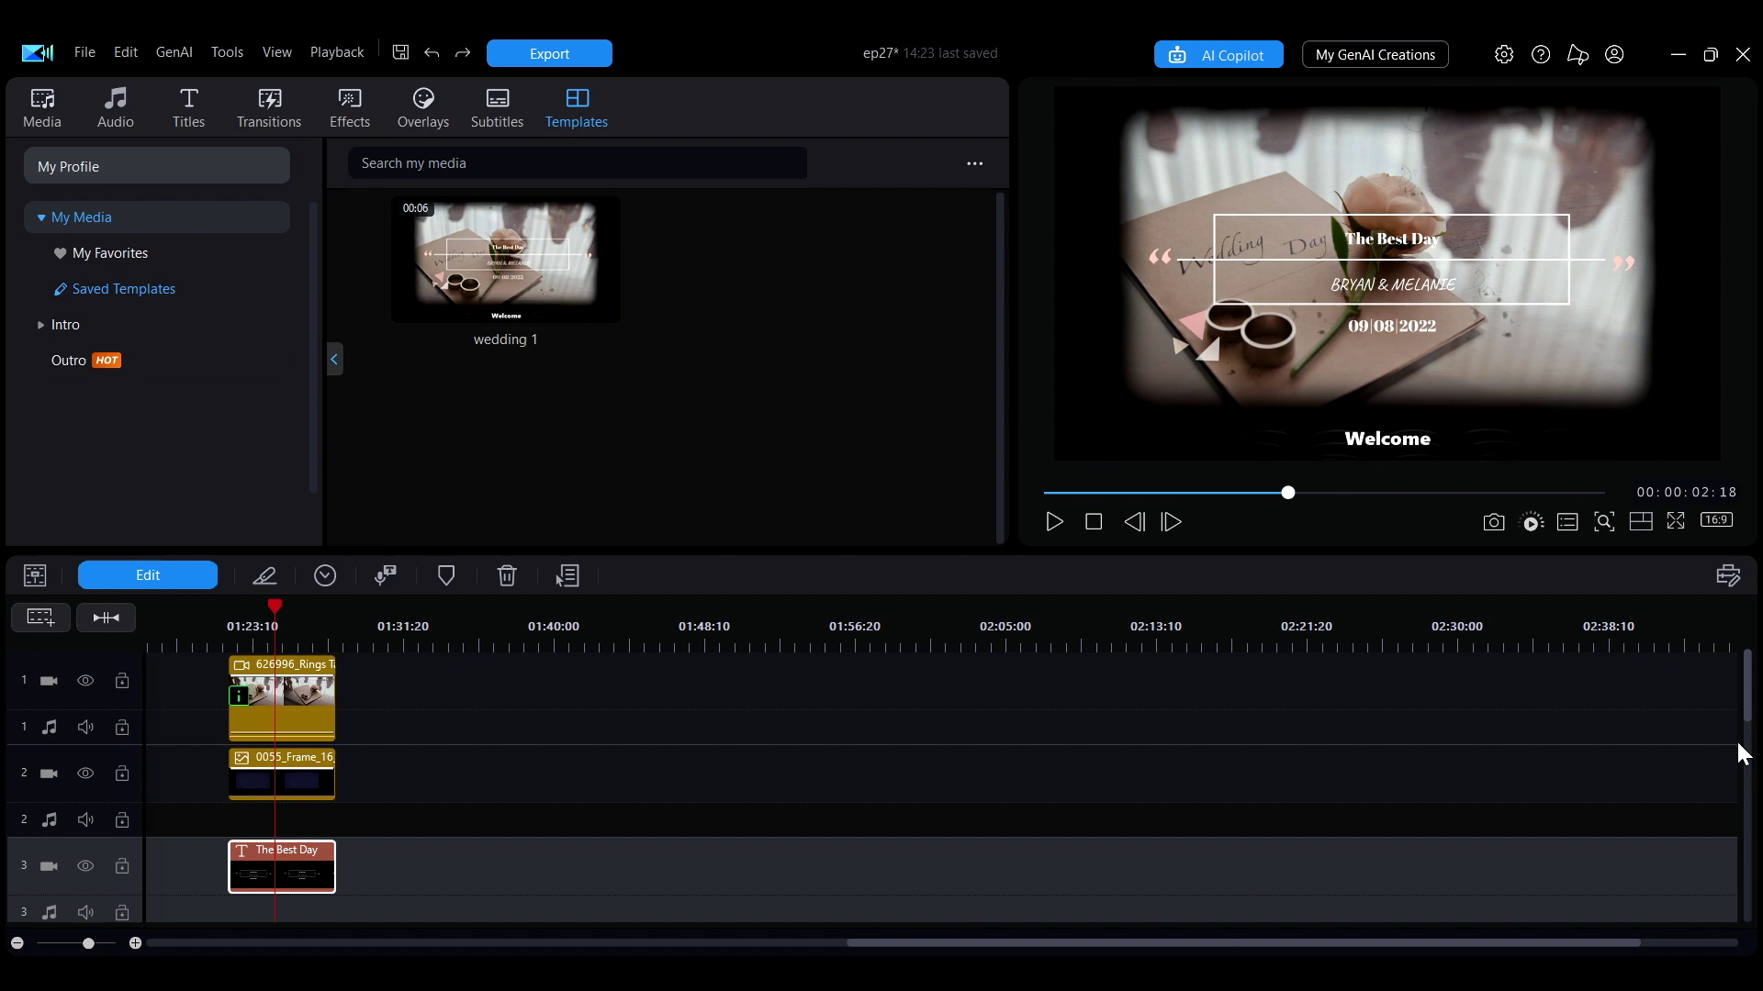
drag(1745, 701, 1753, 807)
click(261, 840)
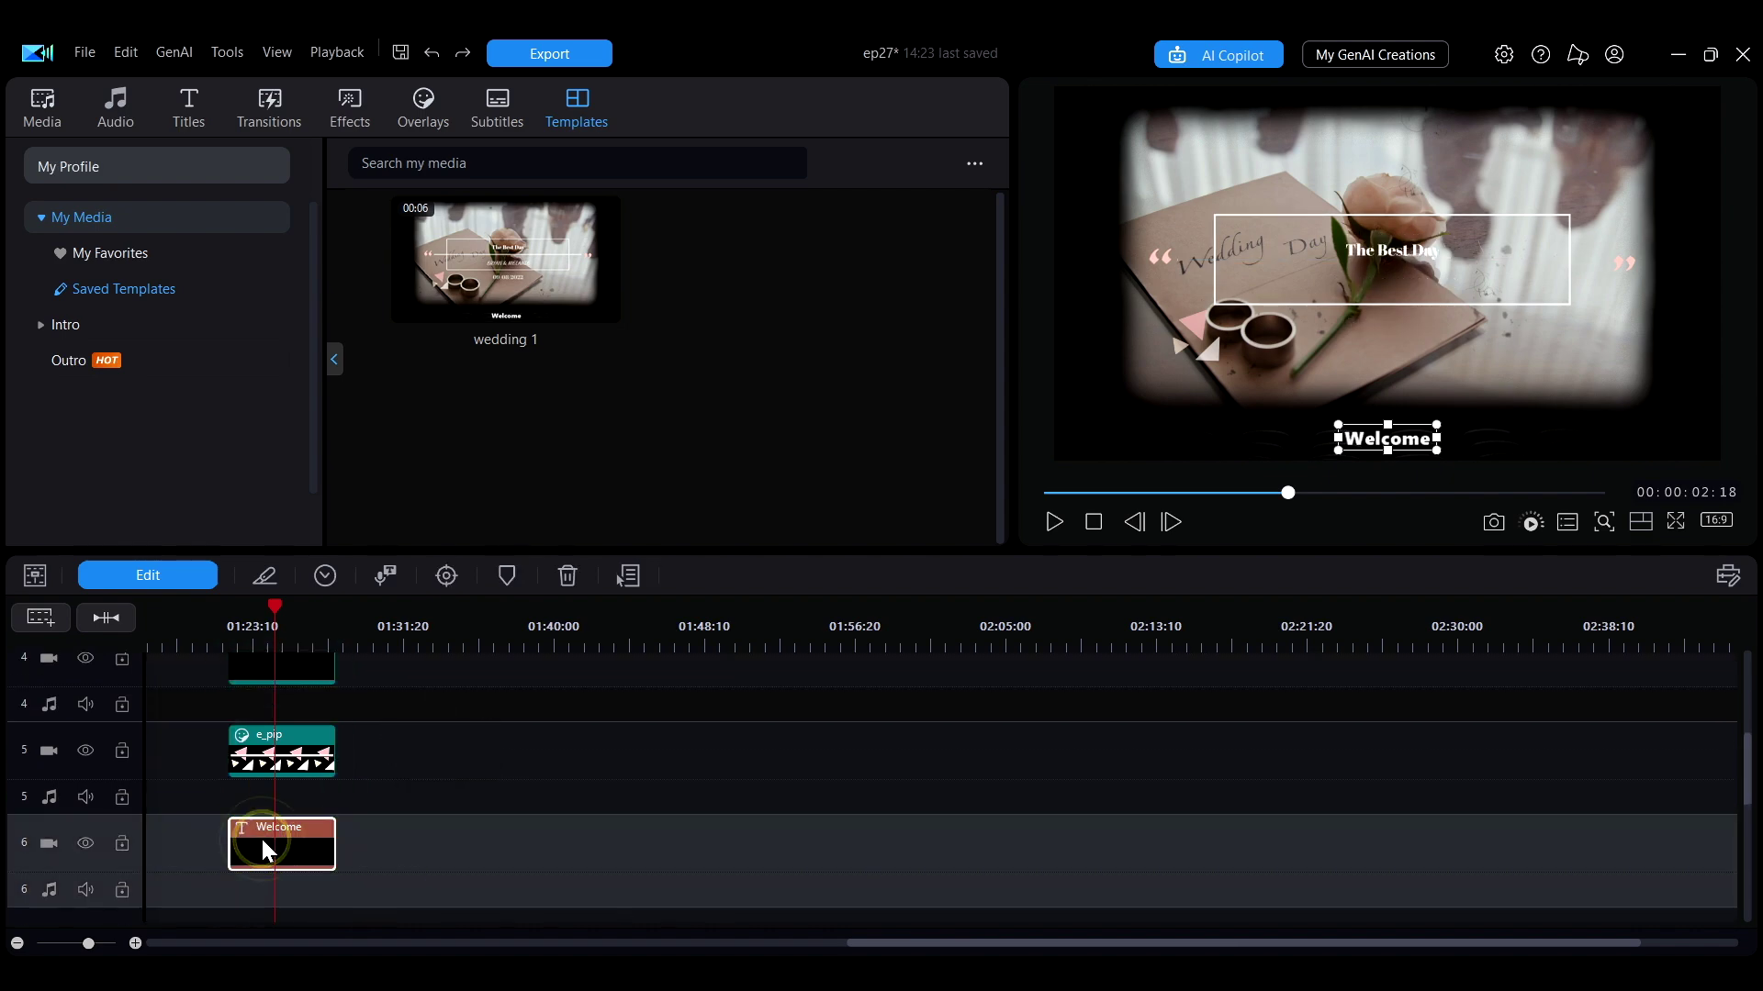